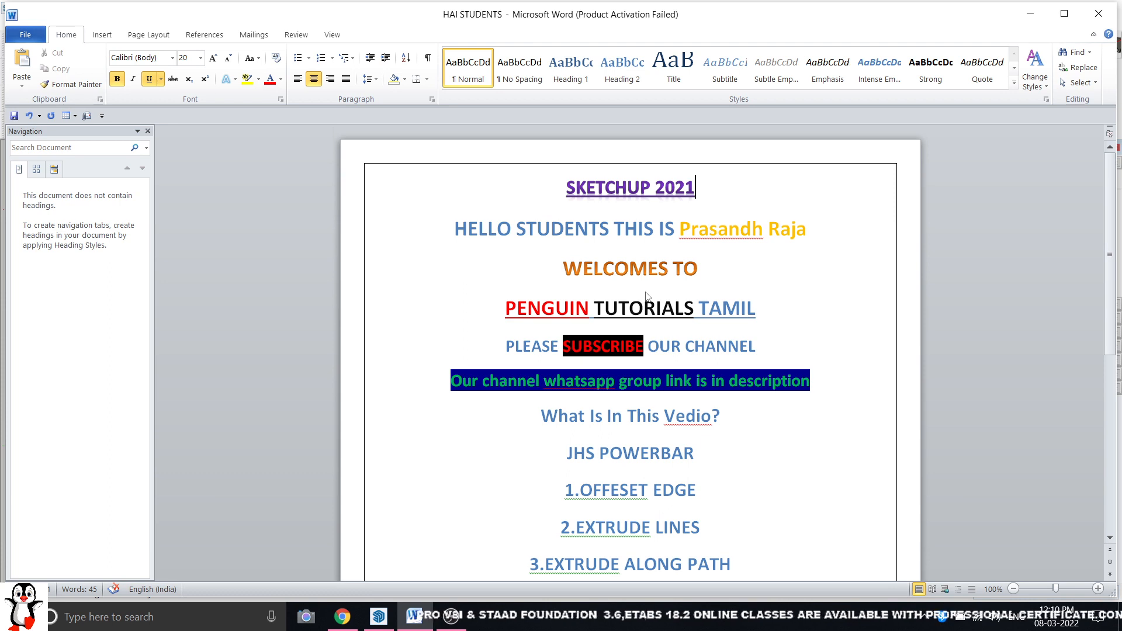
- Color the JHS POWERBAR line red and underline it
{"action": "scroll", "coordinate": [794, 399], "scroll_direction": "down", "scroll_amount": 1}
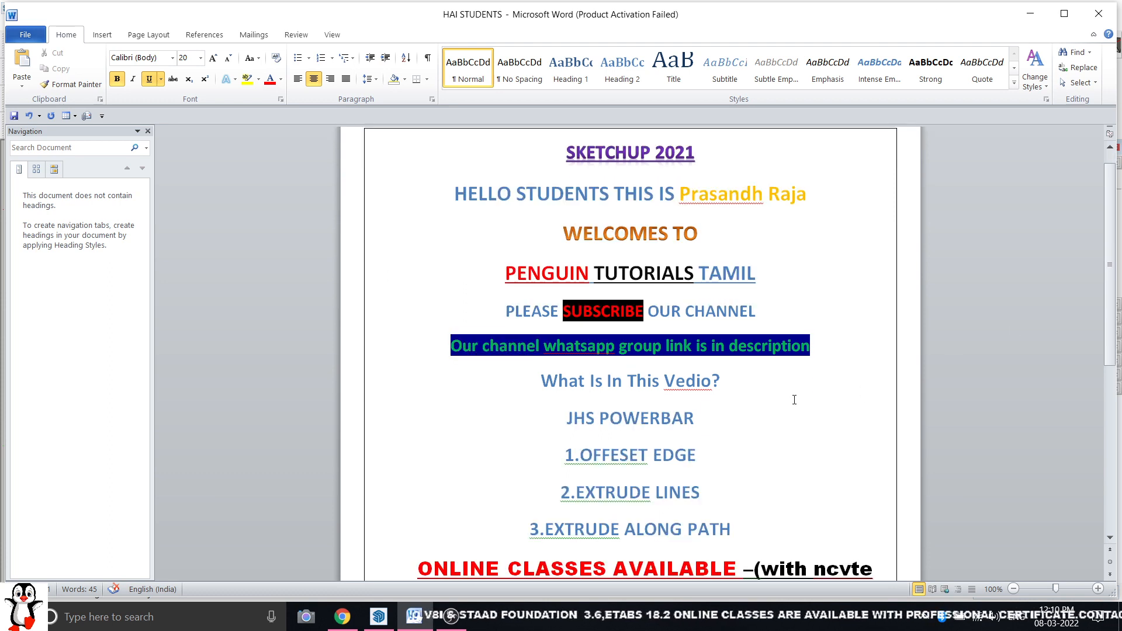
{"action": "triple_click", "coordinate": [701, 414]}
{"action": "left_click", "coordinate": [270, 79]}
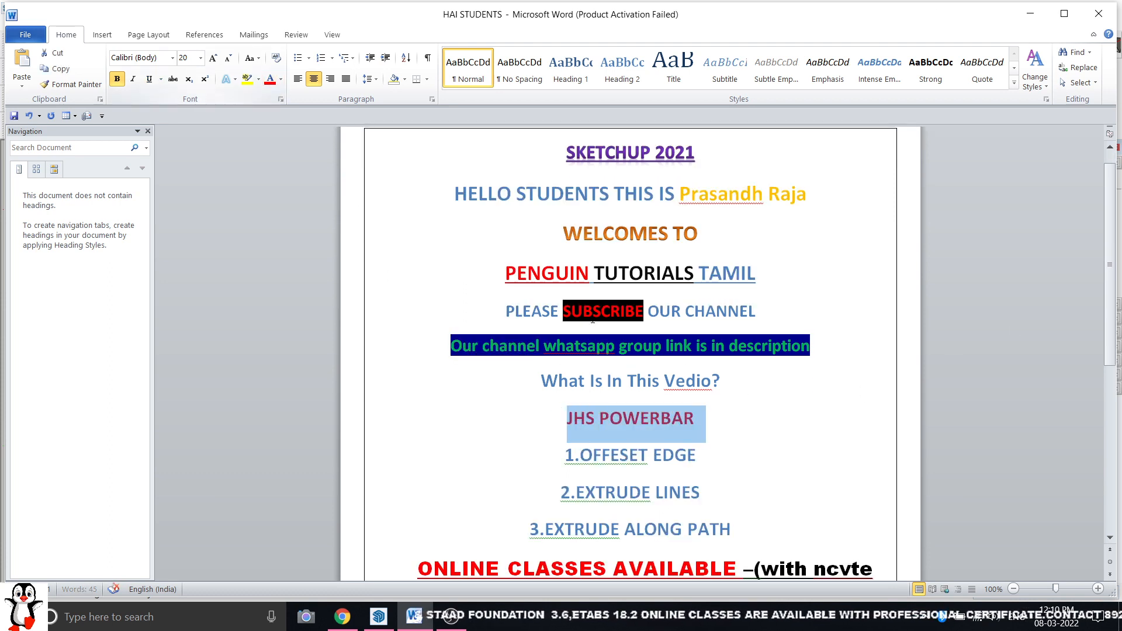
{"action": "left_click", "coordinate": [149, 80]}
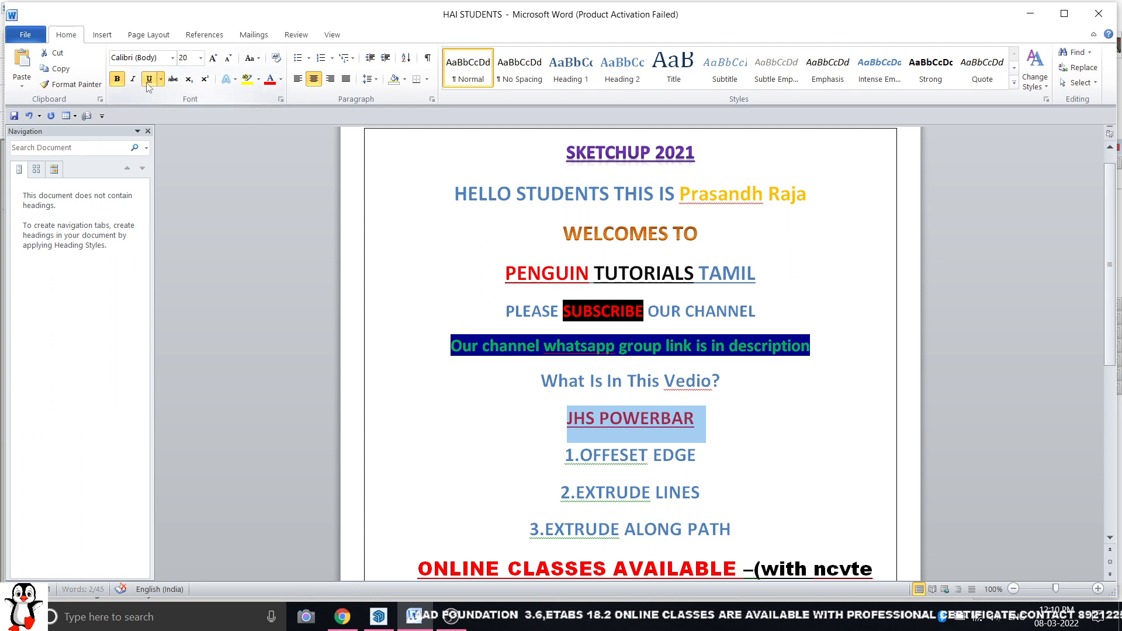
{"action": "left_click", "coordinate": [723, 422]}
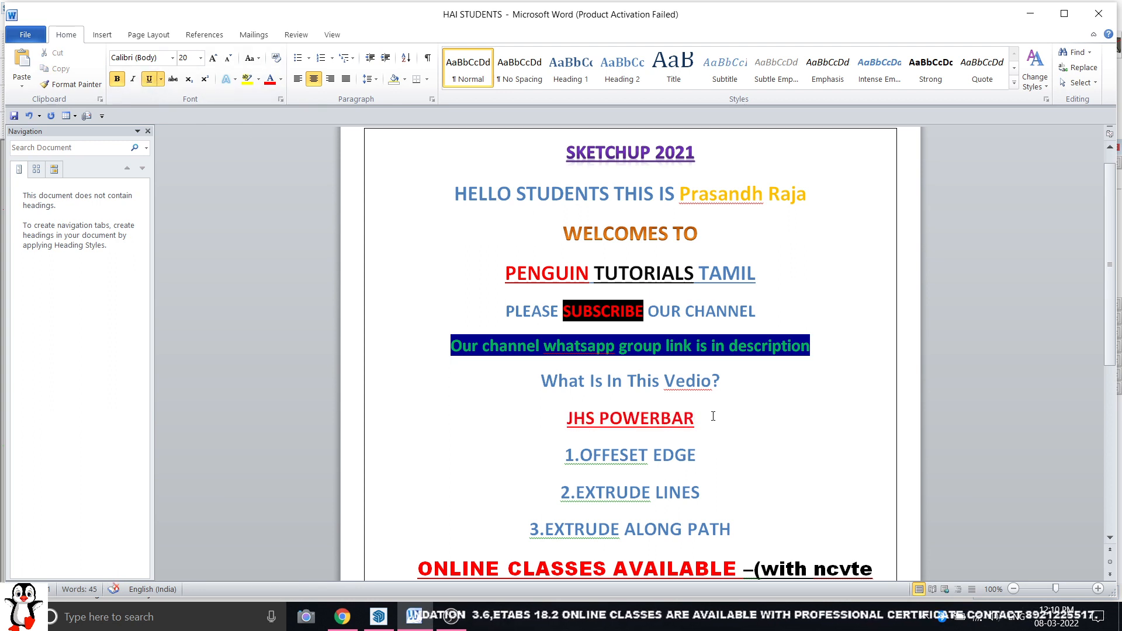
{"action": "scroll", "coordinate": [713, 416], "scroll_direction": "down", "scroll_amount": 2}
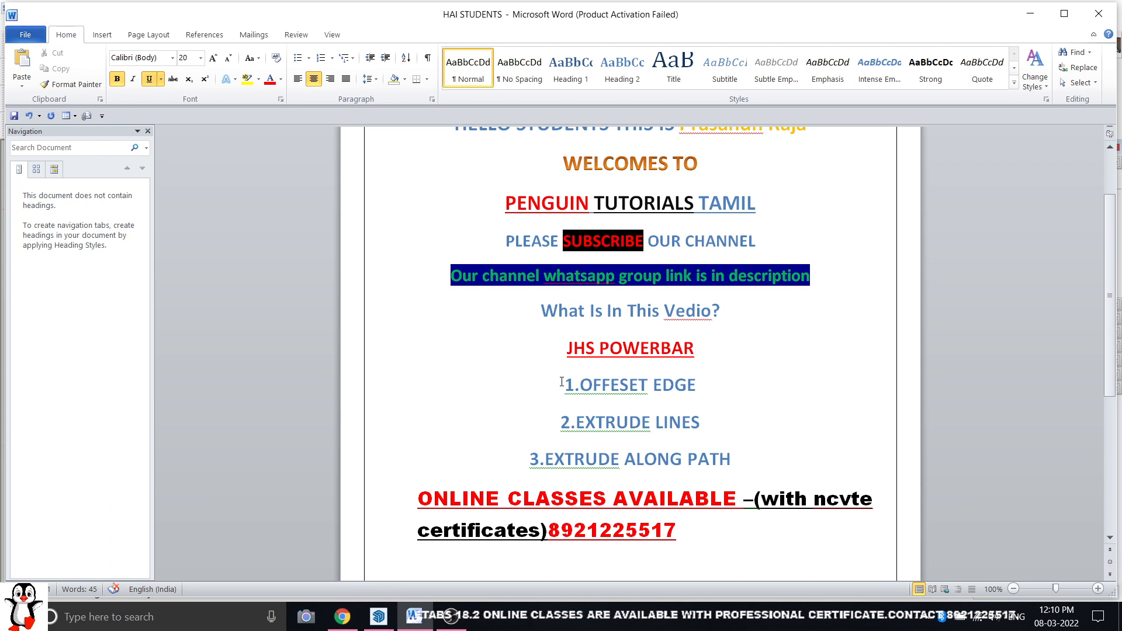
{"action": "left_click_drag", "start_coordinate": [564, 383], "coordinate": [724, 455]}
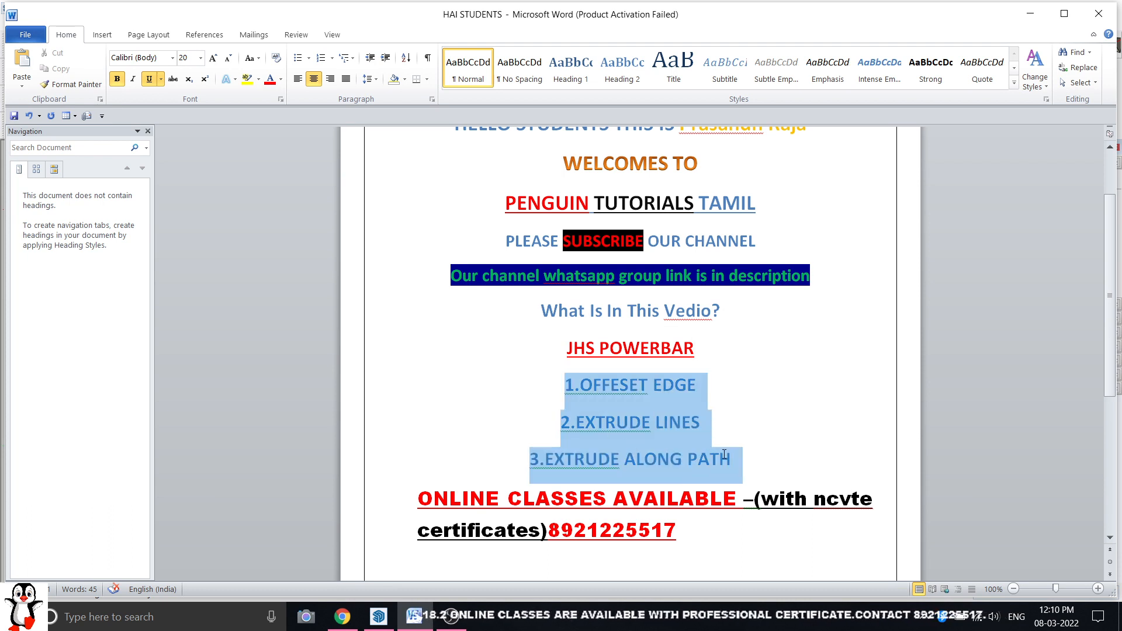
{"action": "left_click", "coordinate": [670, 407]}
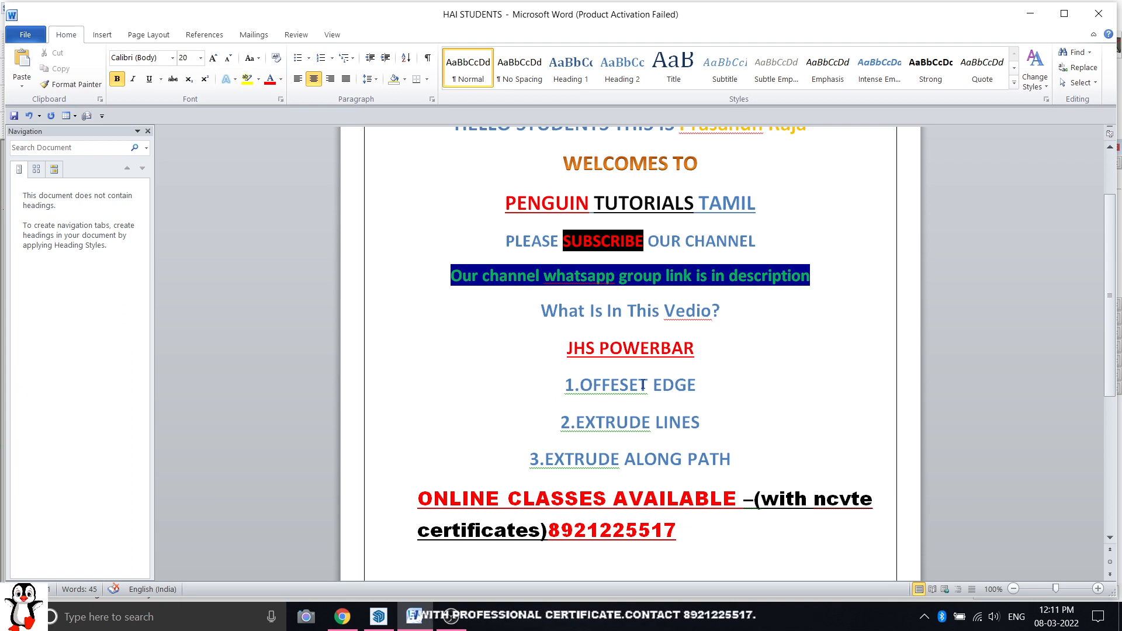
{"action": "double_click", "coordinate": [599, 343]}
{"action": "left_click", "coordinate": [573, 349]}
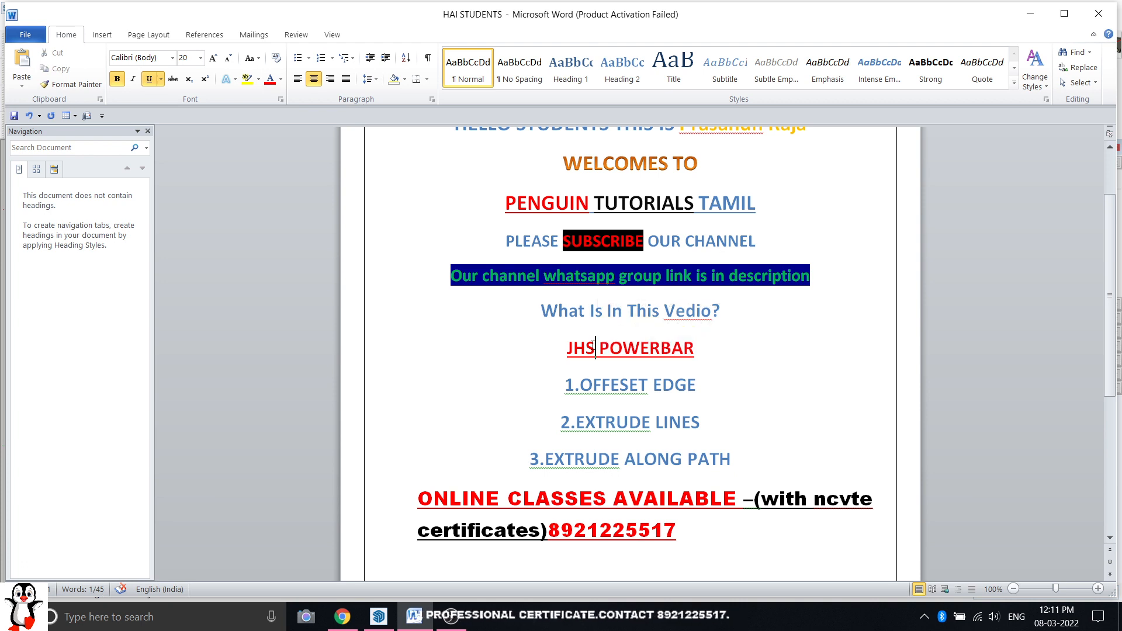
{"action": "triple_click", "coordinate": [658, 355]}
{"action": "left_click", "coordinate": [671, 420]}
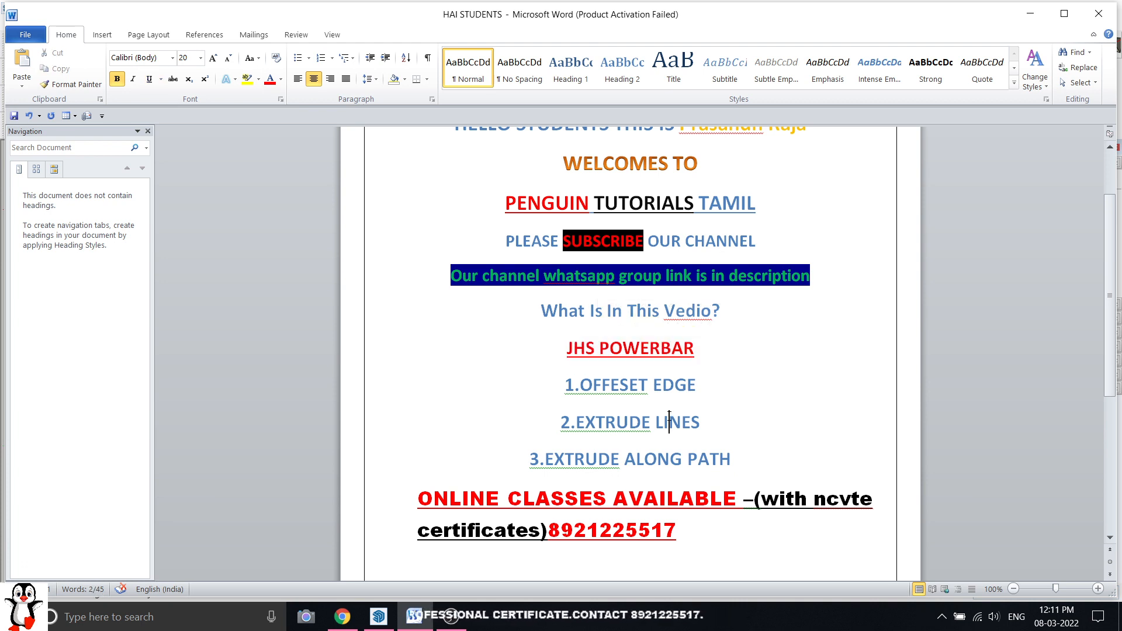
- Correct the misspelled word in the first topic so the line reads OFFSET EDGE
{"action": "left_click", "coordinate": [619, 384]}
{"action": "key", "text": "BackSpace"}
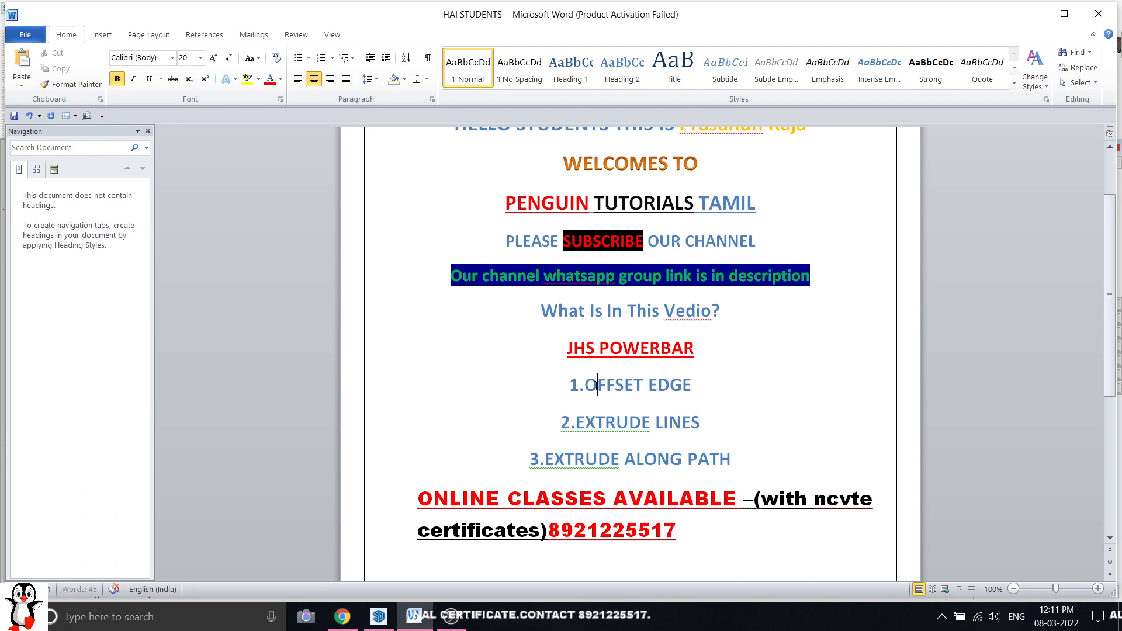
{"action": "left_click_drag", "start_coordinate": [596, 385], "coordinate": [670, 389]}
{"action": "left_click_drag", "start_coordinate": [576, 422], "coordinate": [683, 423]}
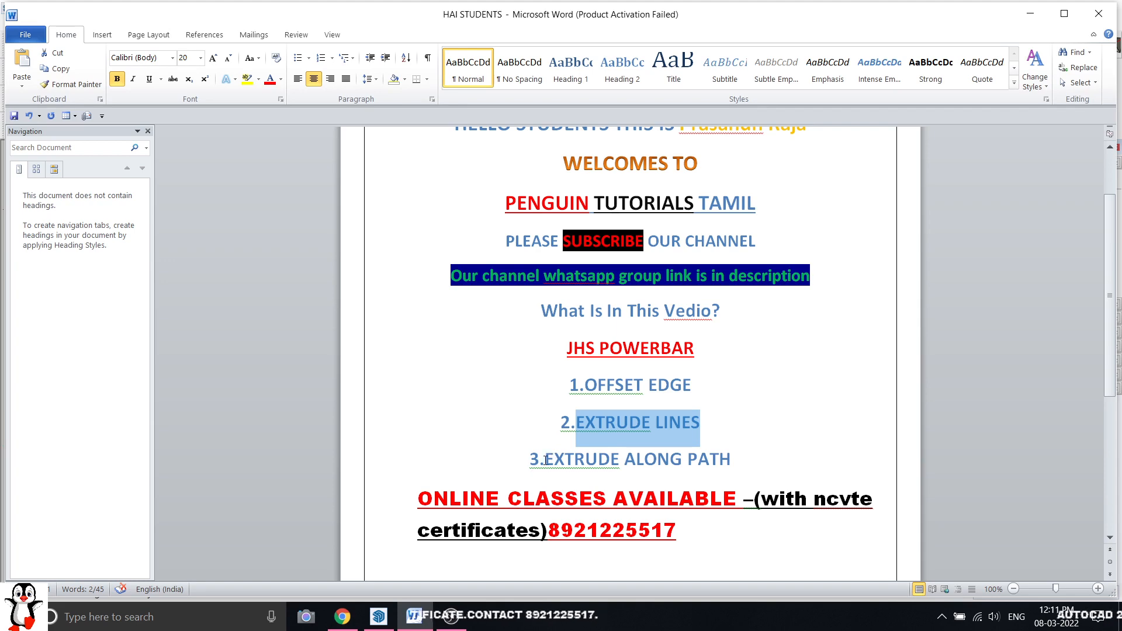
{"action": "left_click_drag", "start_coordinate": [545, 459], "coordinate": [730, 460]}
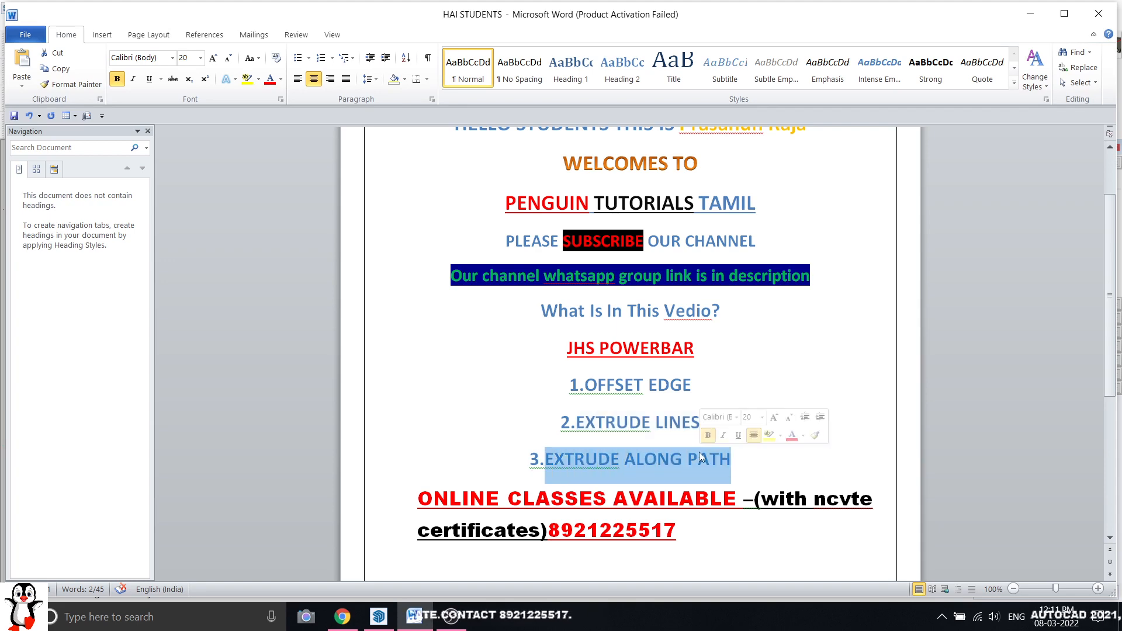
{"action": "left_click", "coordinate": [665, 422]}
- Switch to SketchUp and set the empty model to the Top view
{"action": "left_click", "coordinate": [379, 616]}
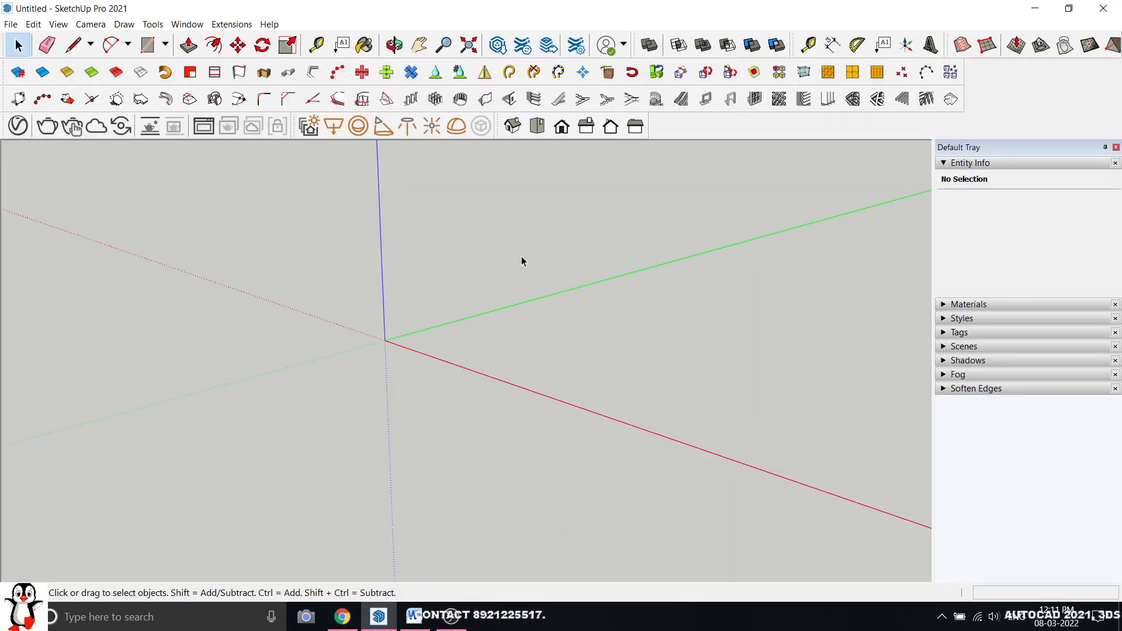
{"action": "middle_click_drag", "start_coordinate": [516, 271], "coordinate": [446, 331]}
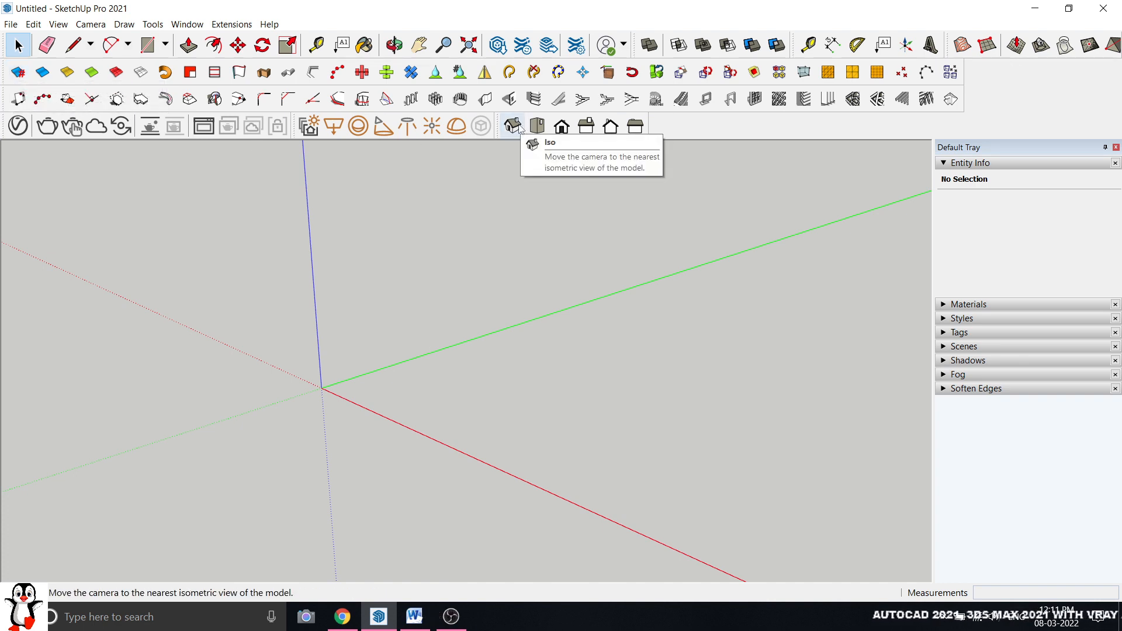
{"action": "left_click", "coordinate": [538, 125]}
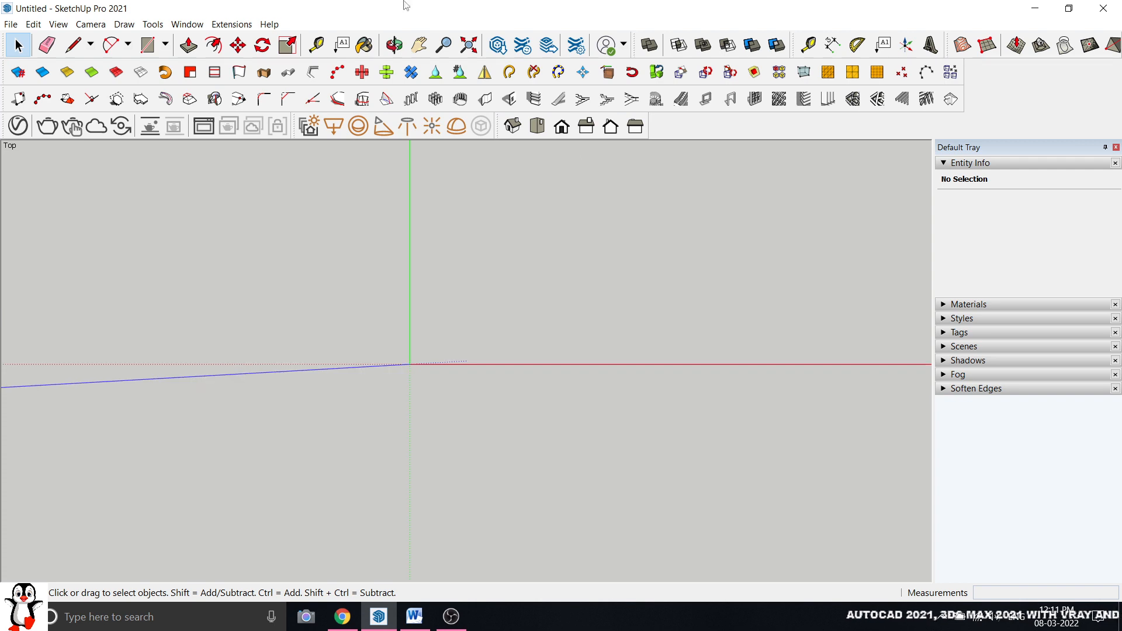
- Draw two upright rectangles side by side, about 82 by 137 cm on the left and about 99 by 168 cm on the right
{"action": "left_click", "coordinate": [147, 45]}
{"action": "left_click", "coordinate": [221, 224]}
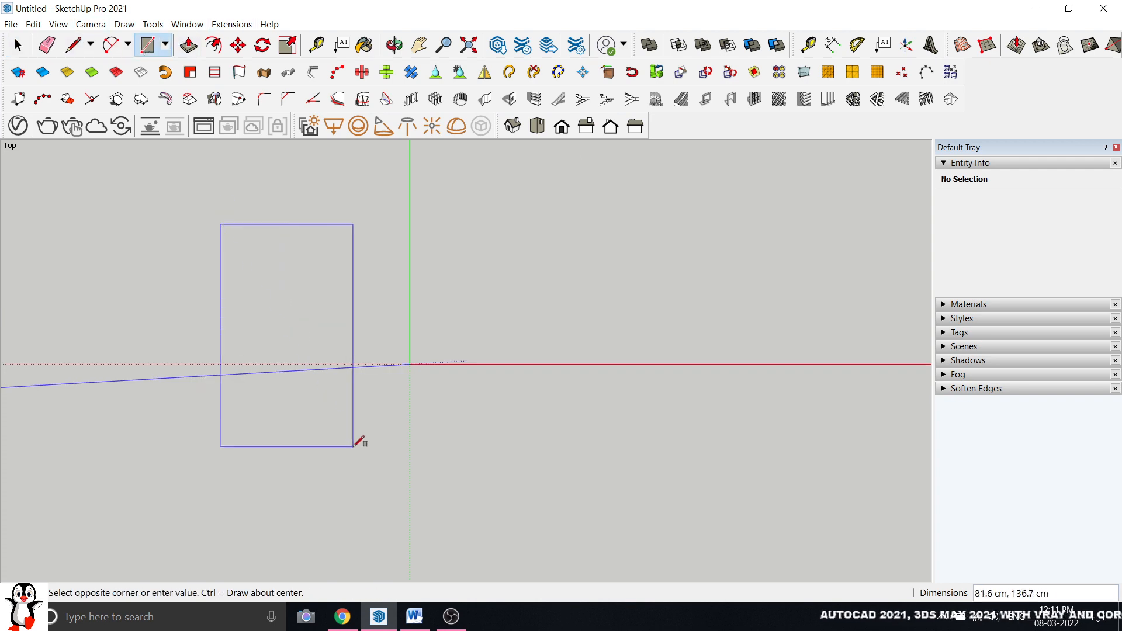
{"action": "left_click", "coordinate": [354, 447]}
{"action": "left_click", "coordinate": [467, 220]}
{"action": "left_click", "coordinate": [628, 492]}
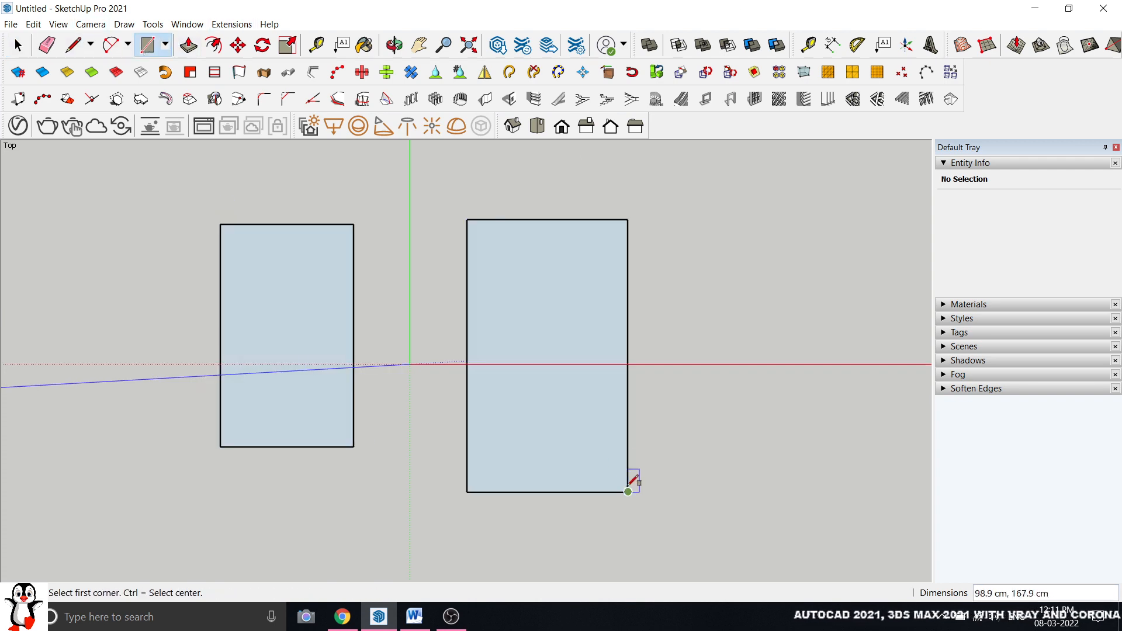
{"action": "left_click", "coordinate": [17, 45]}
- Try offsetting the left rectangle's outline outward by 20 cm, and undo the offset
{"action": "scroll", "coordinate": [204, 293], "scroll_direction": "up", "scroll_amount": 3}
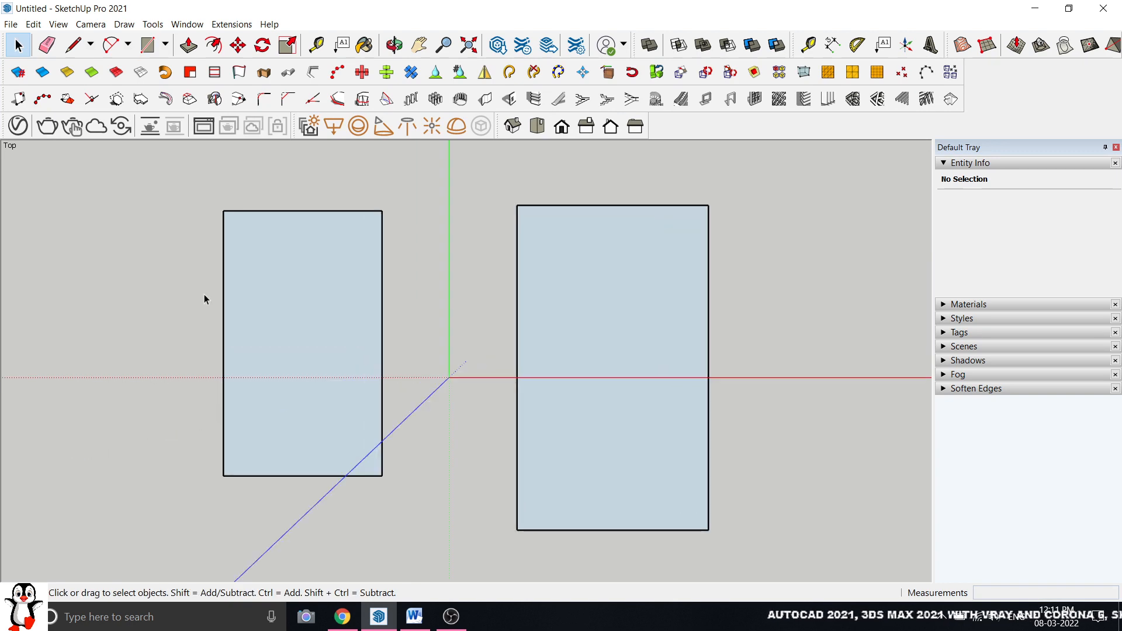
{"action": "left_click", "coordinate": [213, 45]}
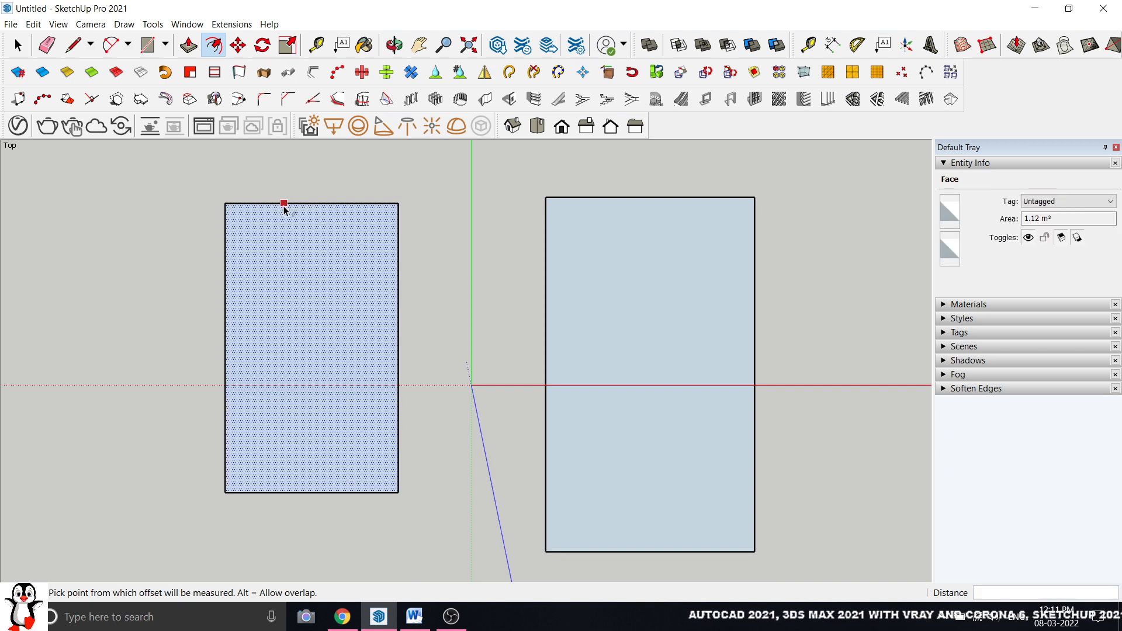
{"action": "left_click", "coordinate": [284, 207]}
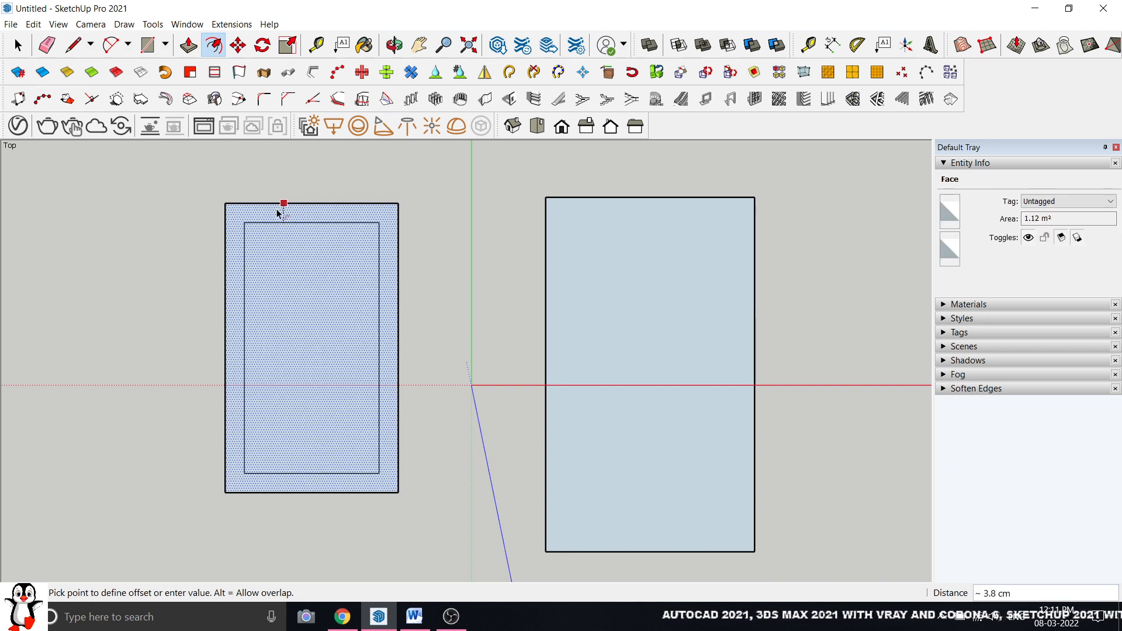
{"action": "type", "text": "2"}
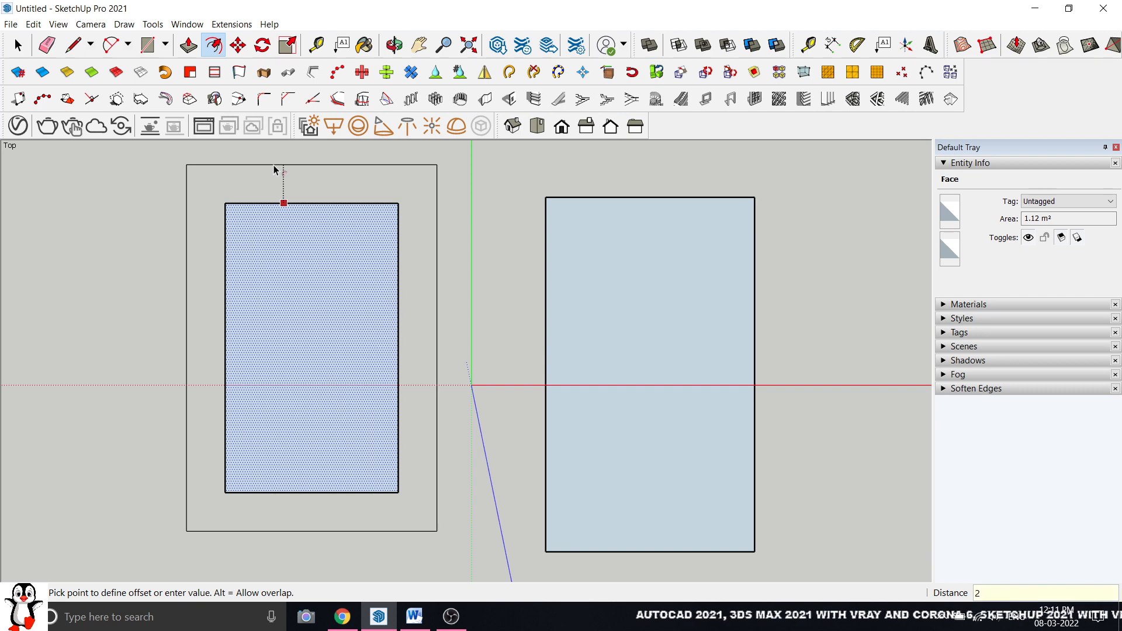
{"action": "type", "text": "0"}
{"action": "key", "text": "Return"}
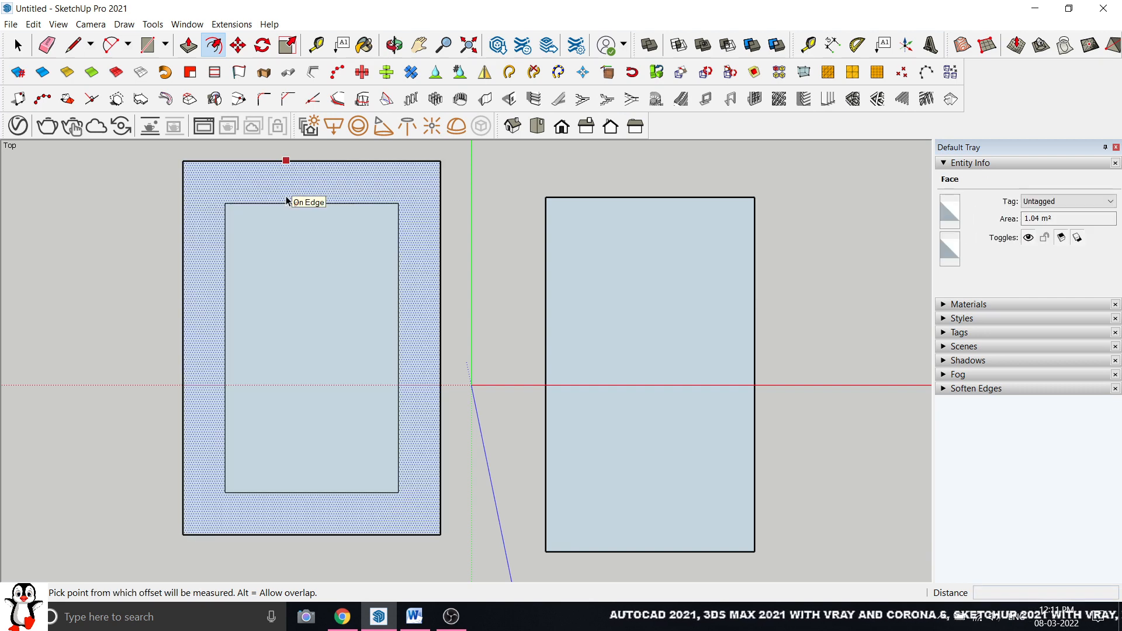
{"action": "left_click", "coordinate": [315, 219]}
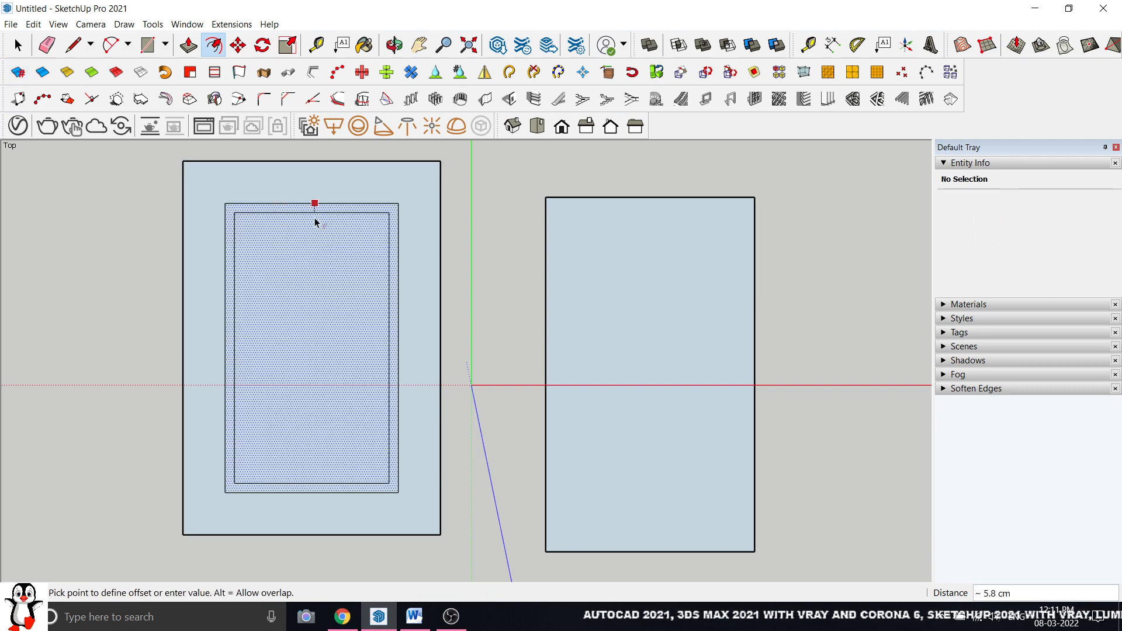
{"action": "key", "text": "ctrl+z"}
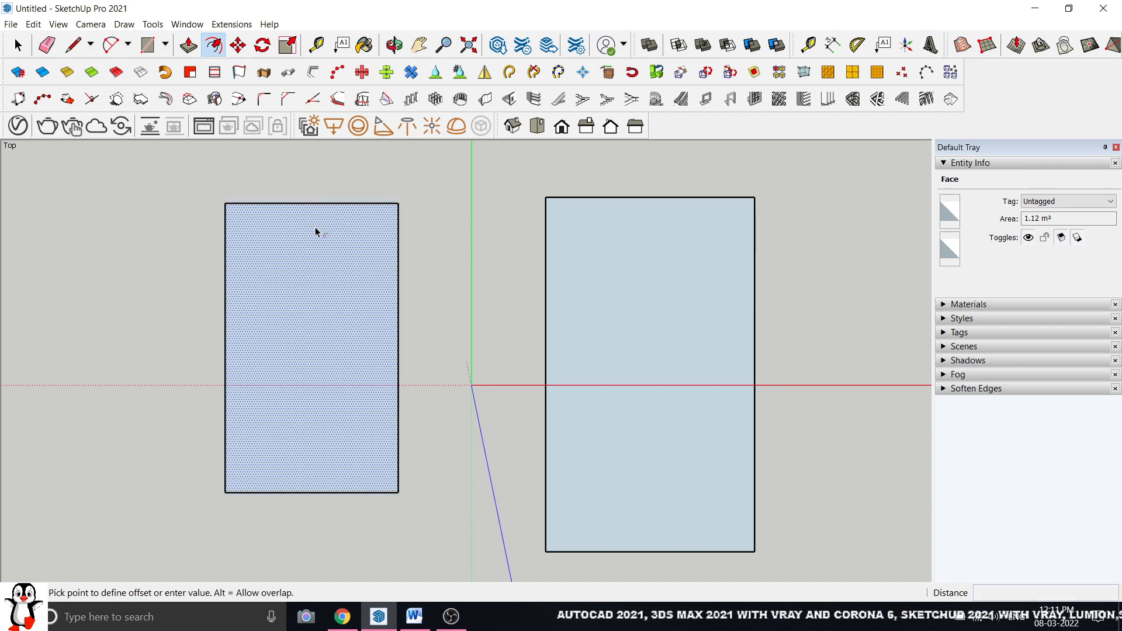
- Offset the left rectangle's outline inward by about 7 cm
{"action": "left_click", "coordinate": [311, 207]}
{"action": "type", "text": "5"}
{"action": "key", "text": "Return"}
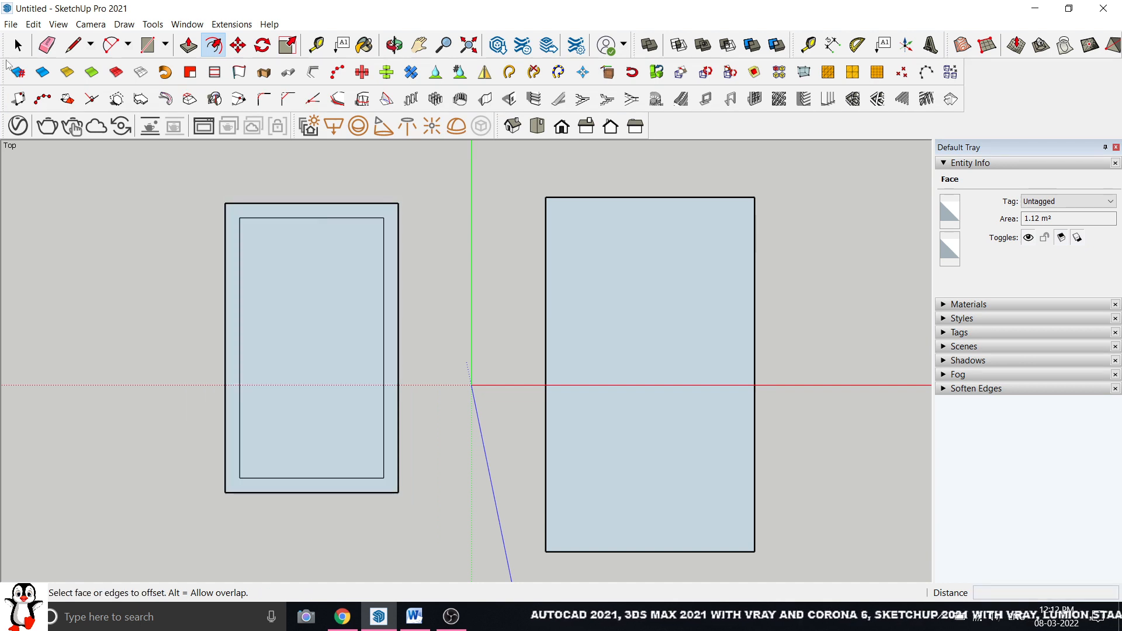
{"action": "left_click", "coordinate": [18, 45]}
- Draw two short lines extending the inner outline's upper edge to both sides of the left rectangle
{"action": "left_click", "coordinate": [73, 45]}
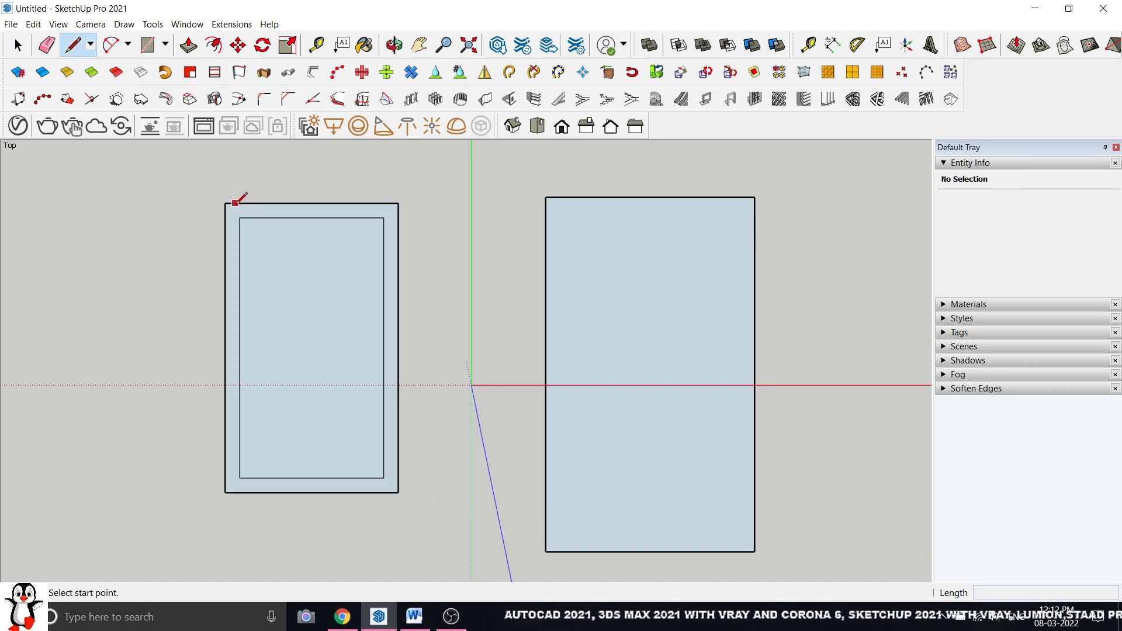
{"action": "left_click", "coordinate": [384, 217]}
{"action": "left_click", "coordinate": [400, 217]}
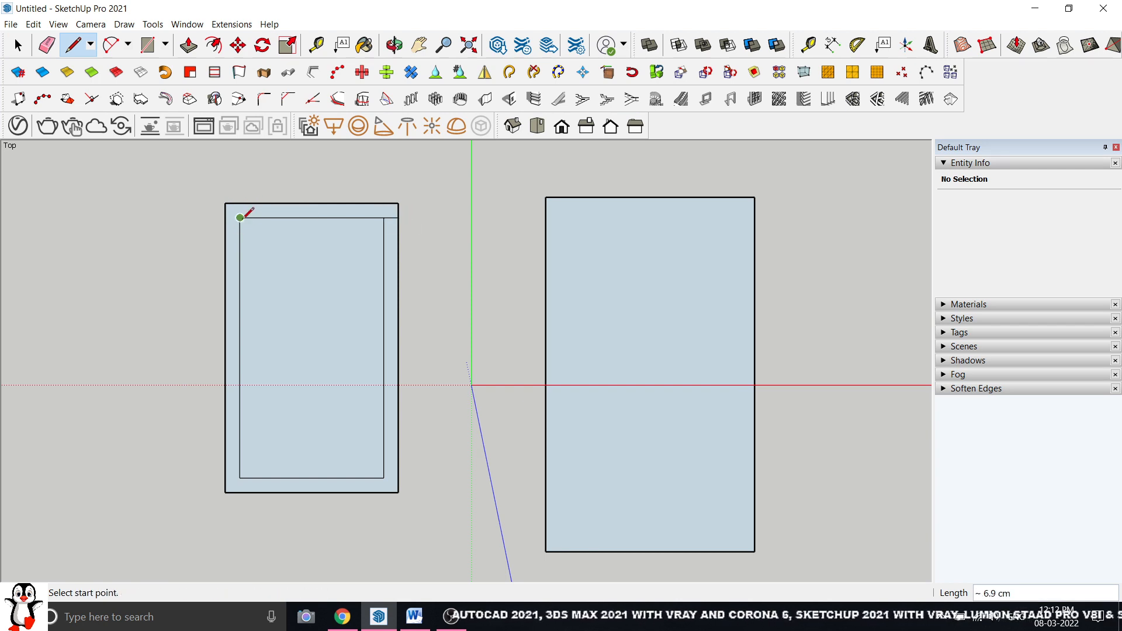
{"action": "left_click", "coordinate": [240, 217]}
{"action": "left_click", "coordinate": [225, 218]}
{"action": "left_click", "coordinate": [18, 45]}
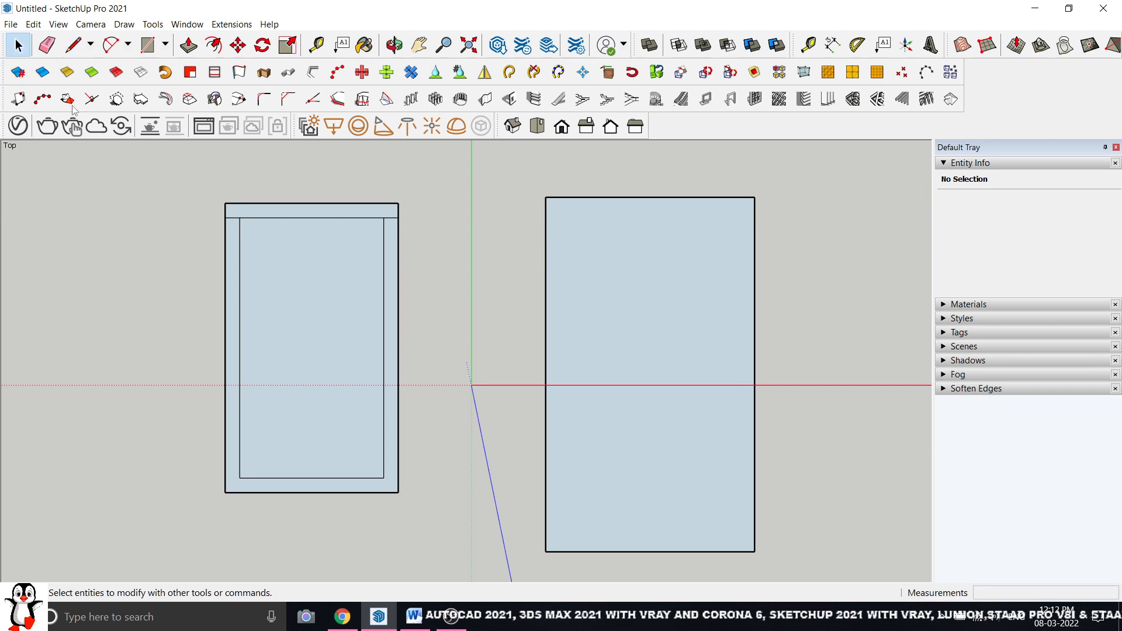
- Delete the two vertical edges and the lower edge of the inner outline in the left rectangle
{"action": "left_click", "coordinate": [239, 301]}
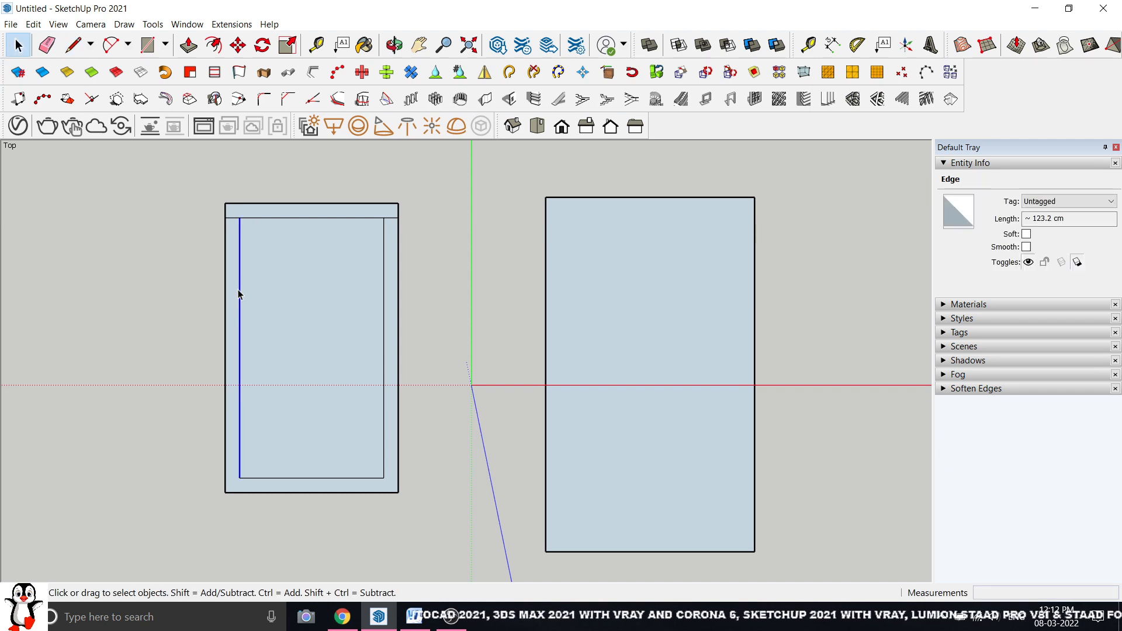
{"action": "key", "text": "Delete"}
{"action": "left_click", "coordinate": [384, 301]}
{"action": "key", "text": "Delete"}
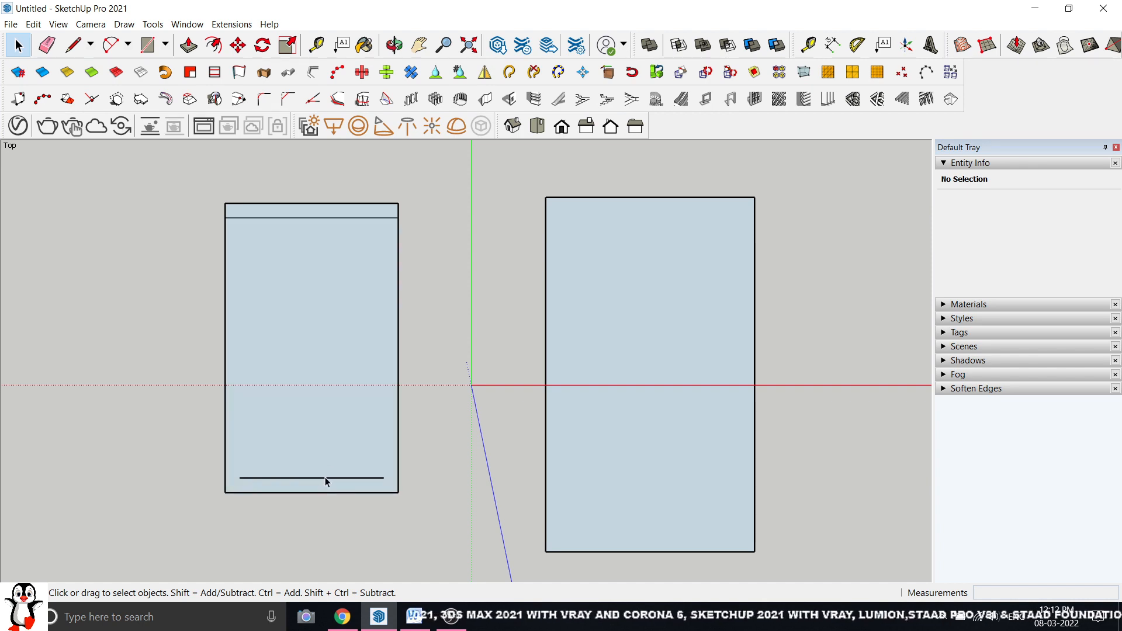
{"action": "left_click", "coordinate": [325, 478]}
{"action": "key", "text": "Delete"}
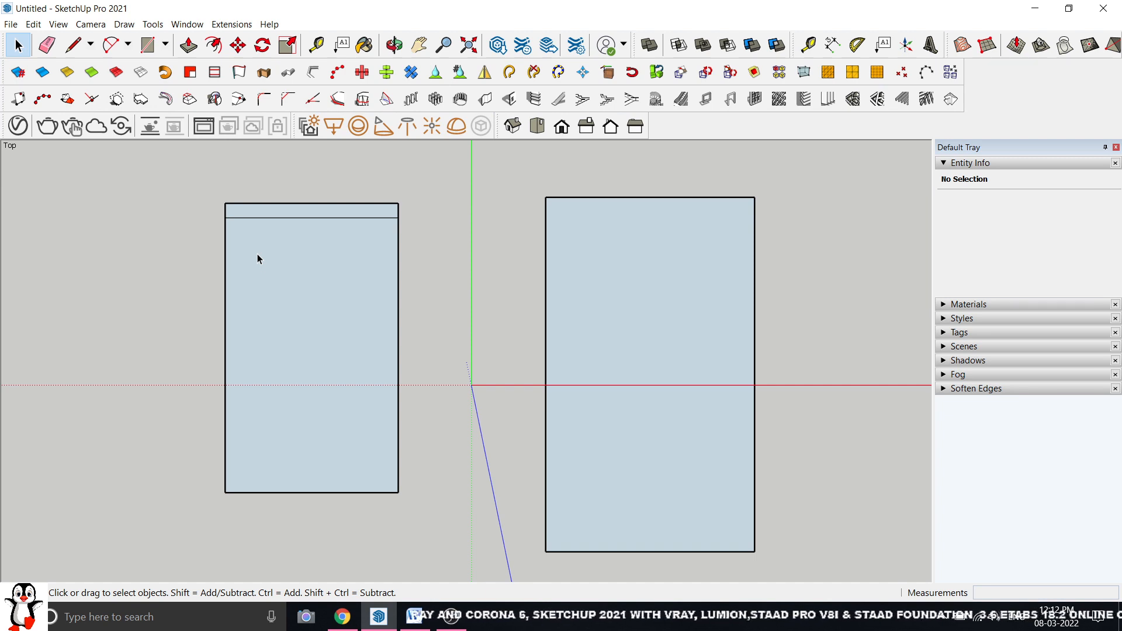
- Offset the right rectangle's upper edge inward by 10 cm with Offset Edge
{"action": "scroll", "coordinate": [257, 254], "scroll_direction": "down", "scroll_amount": 1}
{"action": "scroll", "coordinate": [297, 224], "scroll_direction": "up", "scroll_amount": 1}
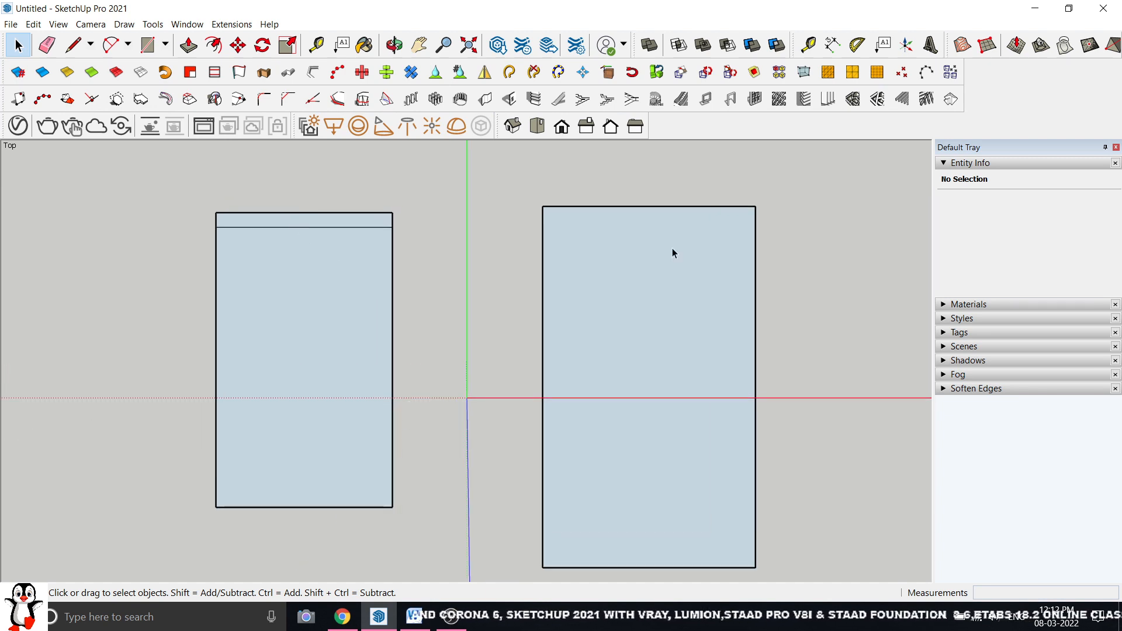
{"action": "scroll", "coordinate": [280, 255], "scroll_direction": "down", "scroll_amount": 1}
{"action": "scroll", "coordinate": [522, 283], "scroll_direction": "up", "scroll_amount": 1}
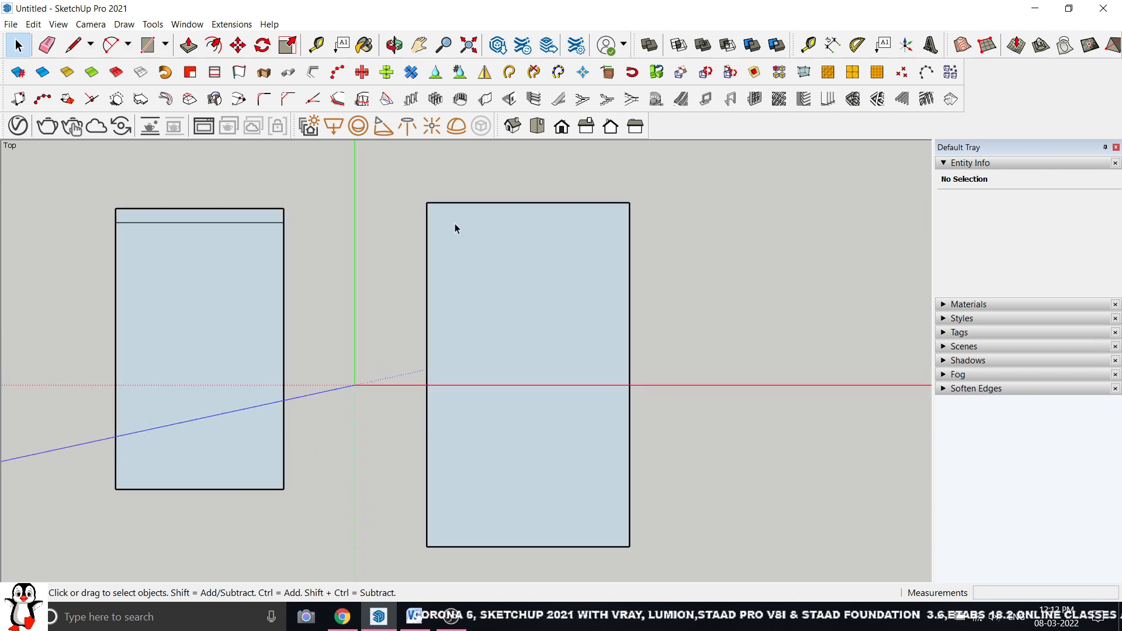
{"action": "left_click", "coordinate": [215, 72]}
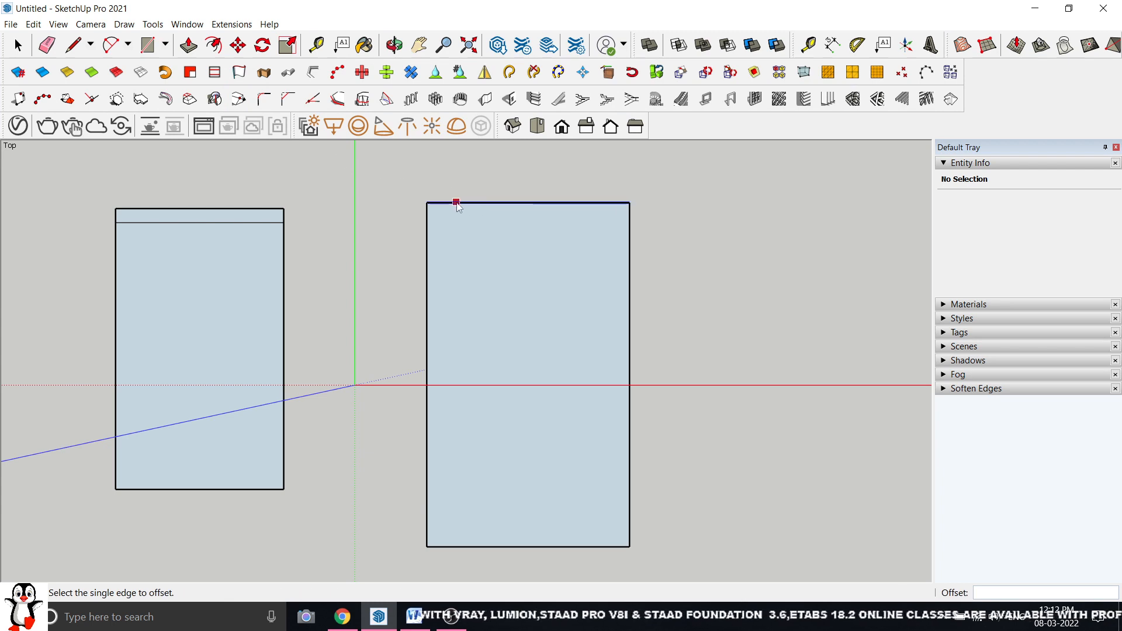
{"action": "left_click", "coordinate": [517, 204]}
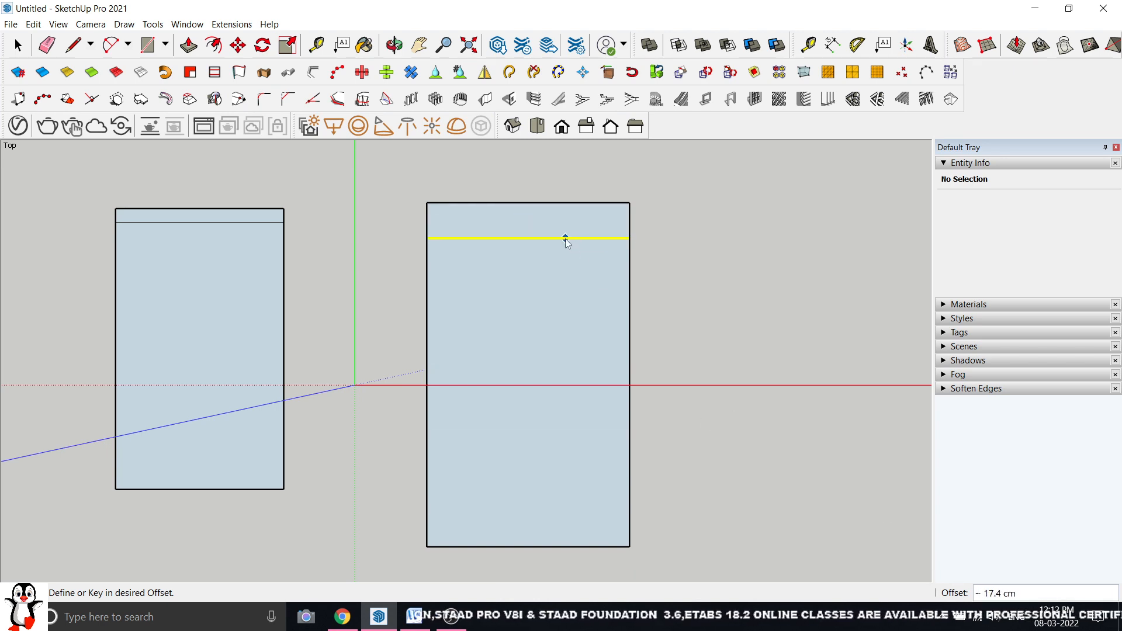
{"action": "type", "text": "10"}
{"action": "key", "text": "Return"}
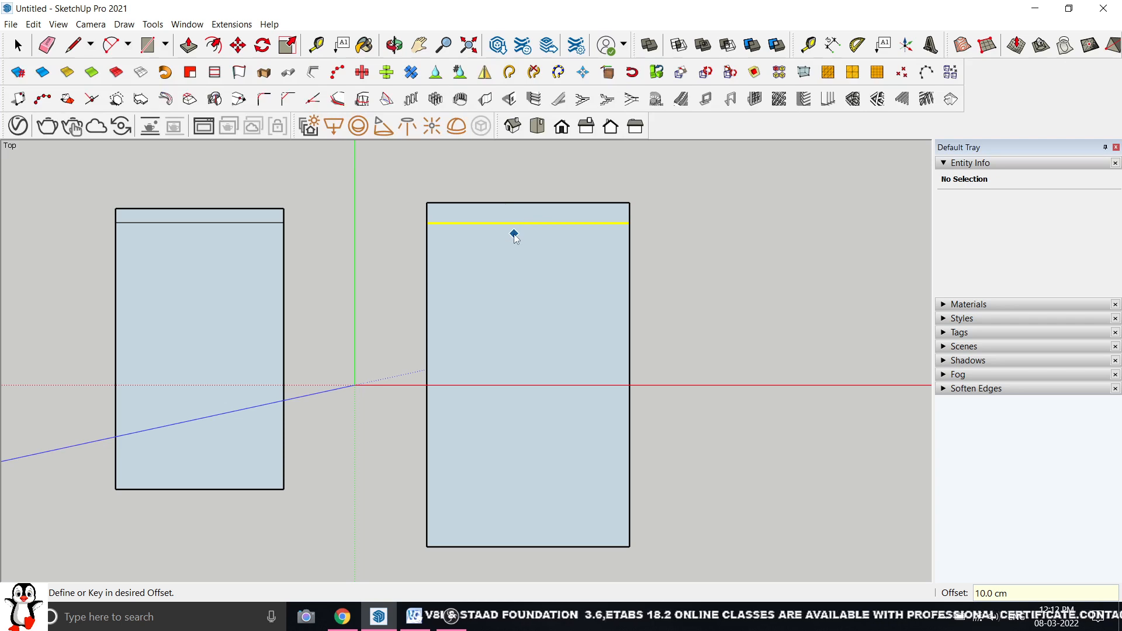
- Offset the right-hand edge of the right rectangle inward by 20 cm
{"action": "left_click", "coordinate": [629, 334]}
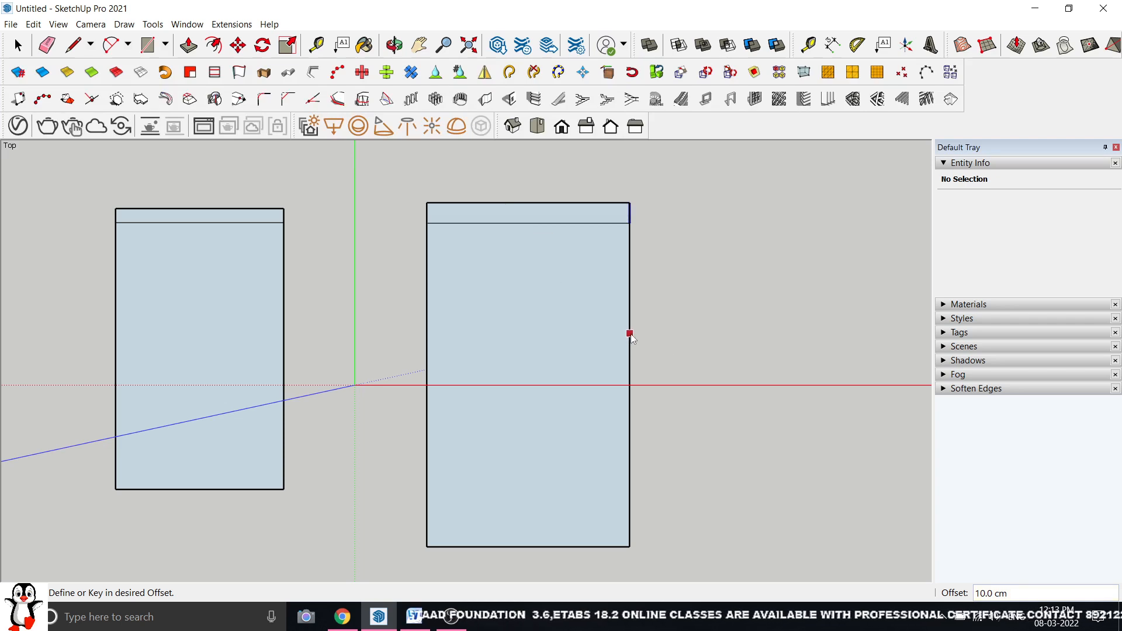
{"action": "left_click", "coordinate": [629, 334]}
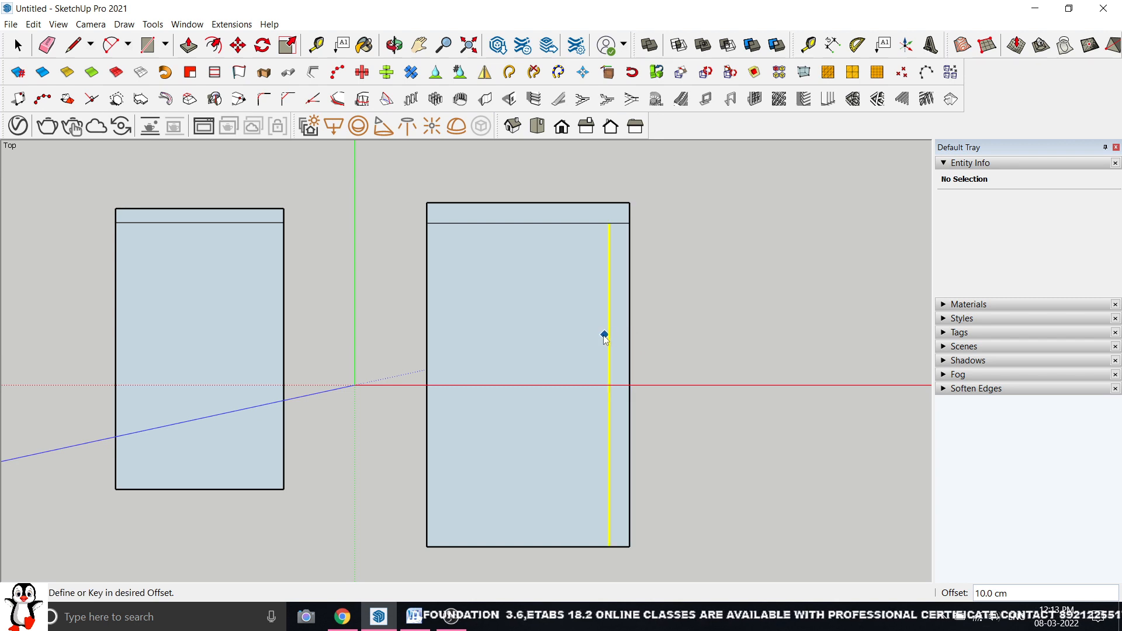
{"action": "type", "text": "20"}
{"action": "key", "text": "Return"}
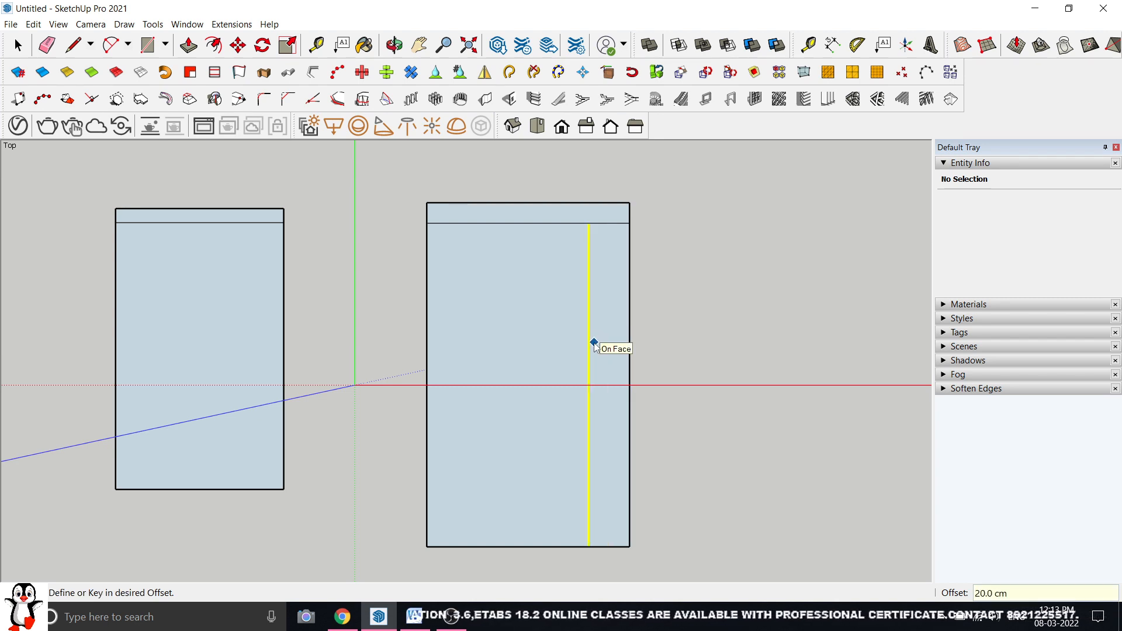
- Offset the right rectangle's lower edge inward by 30 cm
{"action": "left_click", "coordinate": [514, 547]}
{"action": "left_click", "coordinate": [511, 547]}
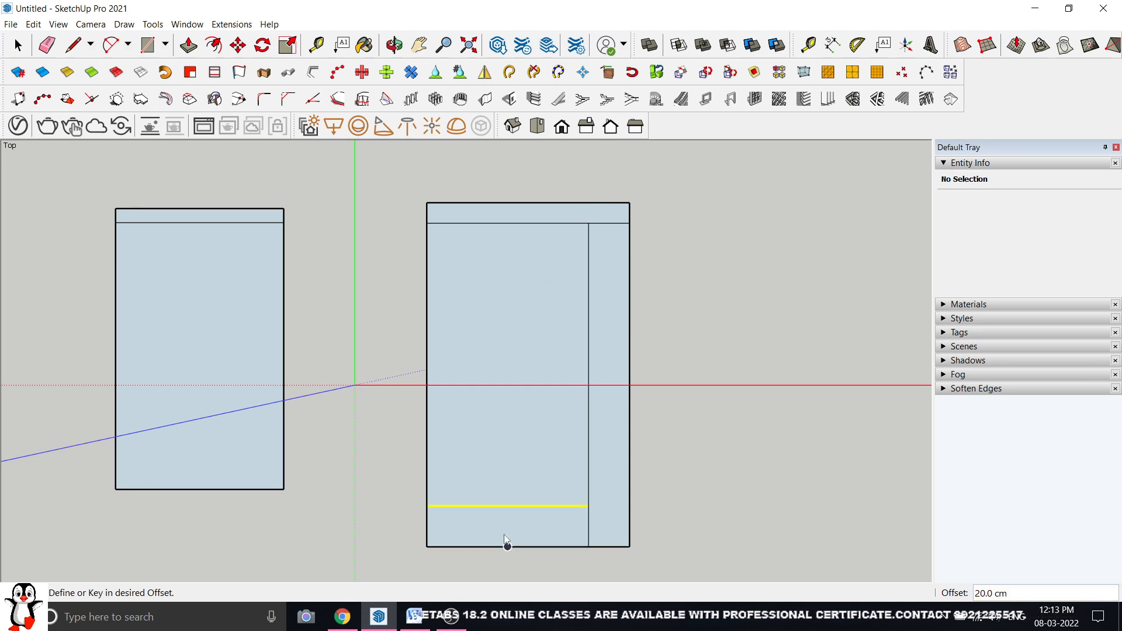
{"action": "type", "text": "30"}
{"action": "key", "text": "Return"}
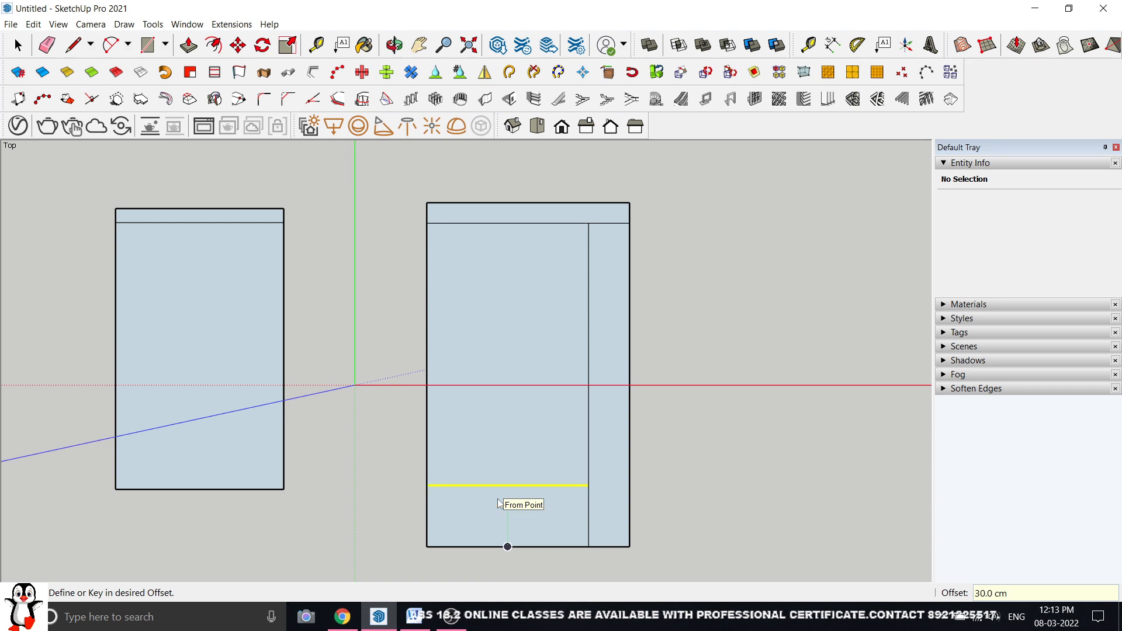
- Try offsetting the left-hand edge of the right rectangle inward by 35 cm
{"action": "left_click", "coordinate": [427, 356]}
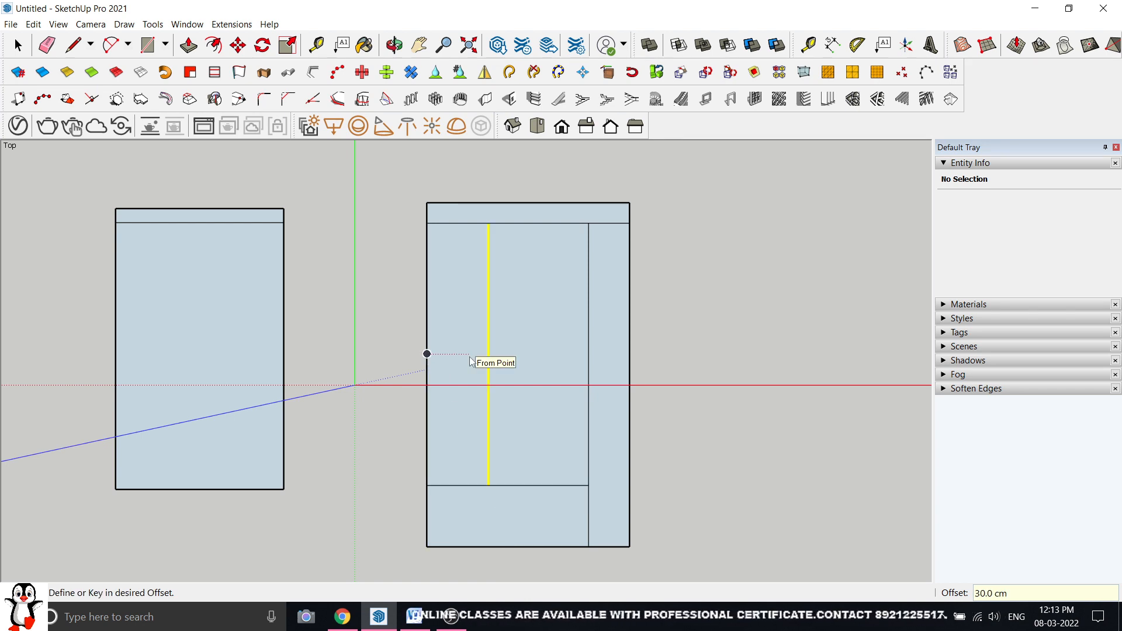
{"action": "type", "text": "35"}
{"action": "key", "text": "Return"}
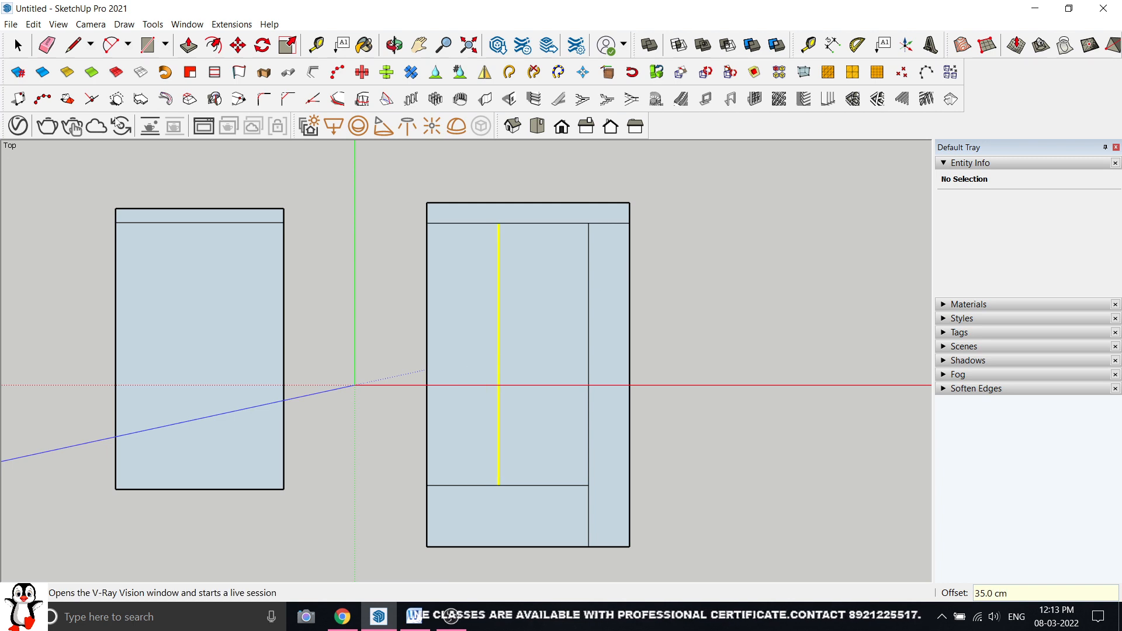
{"action": "left_click", "coordinate": [17, 45]}
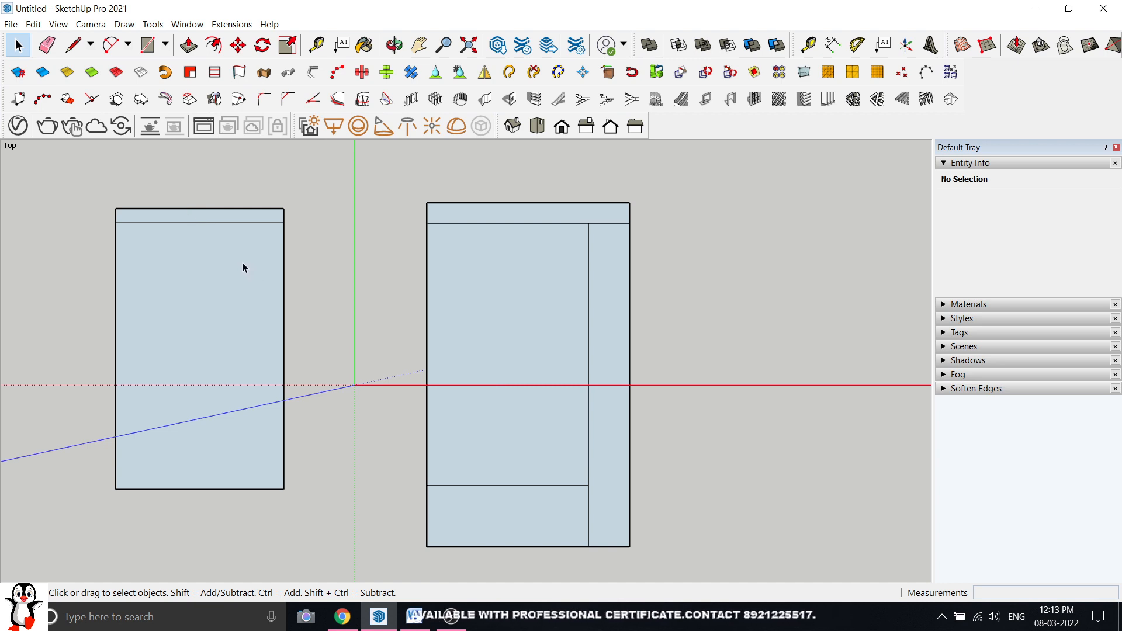
{"action": "left_click", "coordinate": [223, 222]}
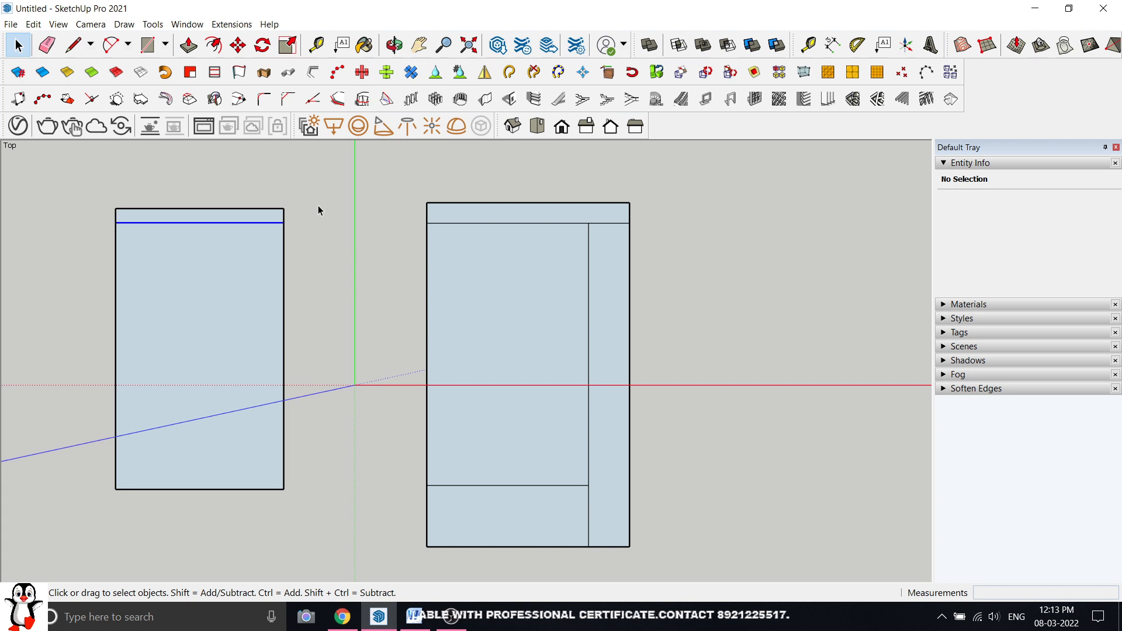
{"action": "left_click", "coordinate": [318, 204]}
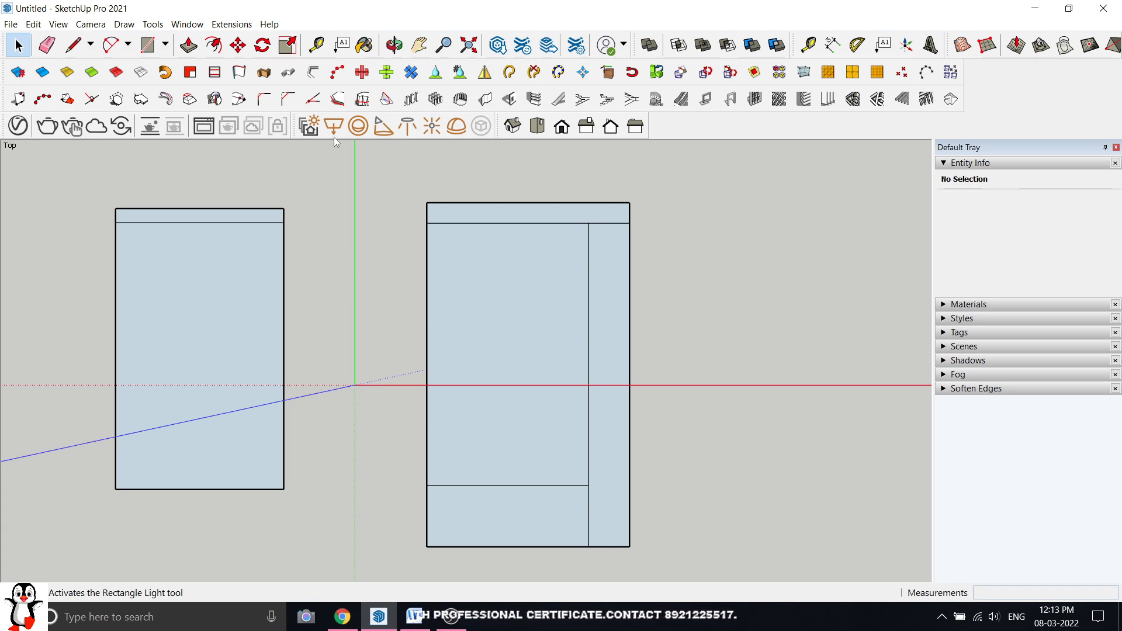
{"action": "left_click", "coordinate": [215, 73]}
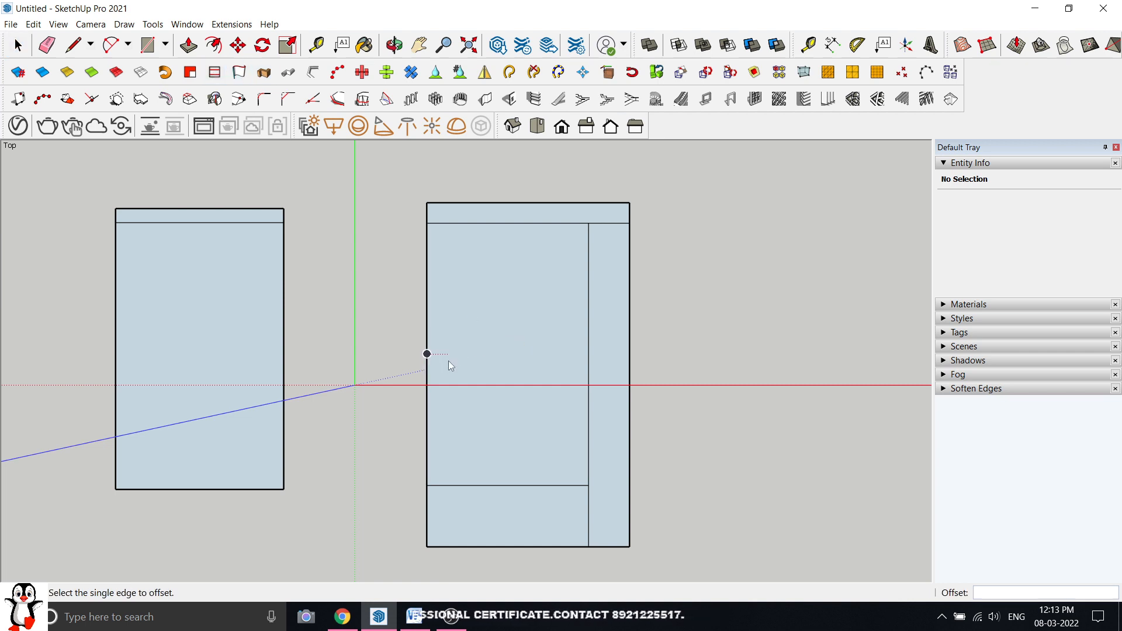
{"action": "left_click", "coordinate": [426, 357]}
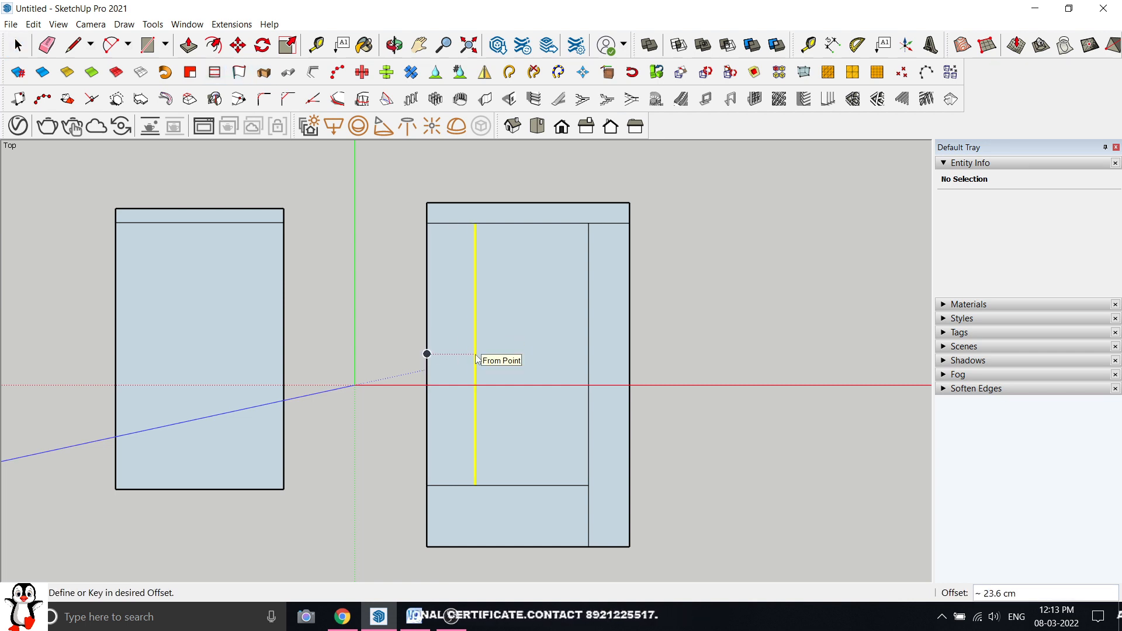
{"action": "type", "text": "35"}
{"action": "key", "text": "Return"}
{"action": "key", "text": "space"}
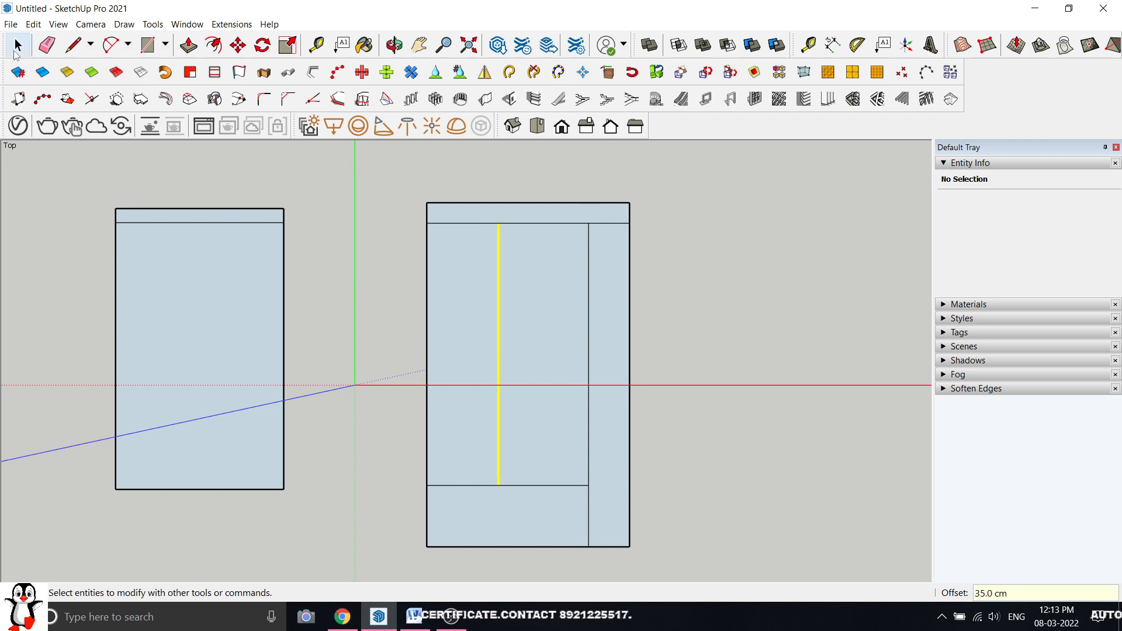
{"action": "key", "text": "ctrl+z"}
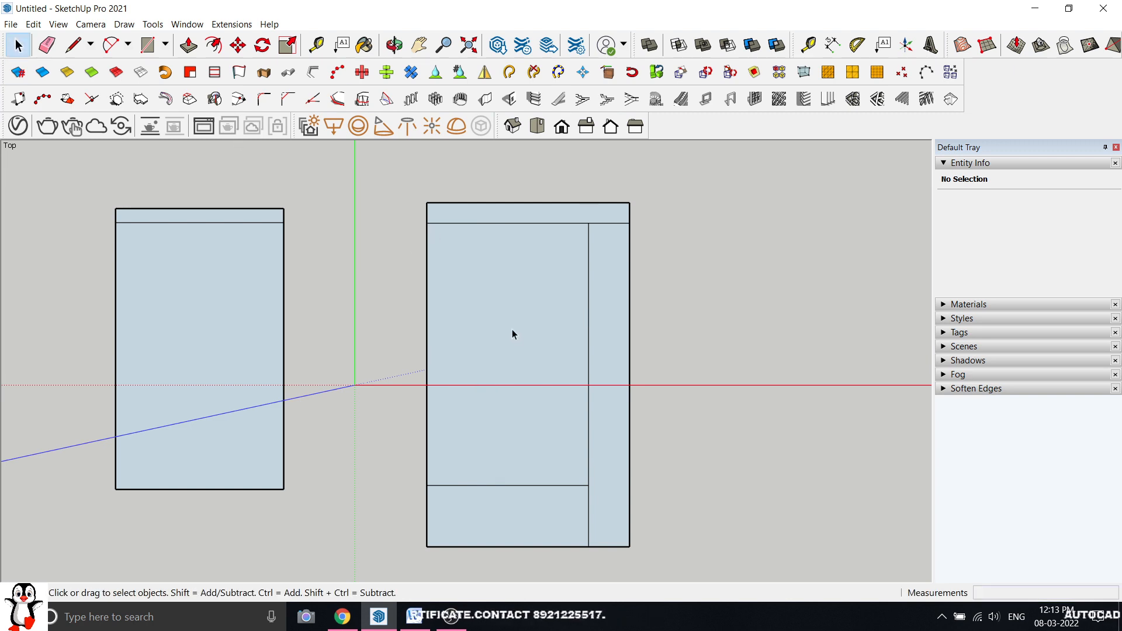
{"action": "left_click_drag", "start_coordinate": [512, 329], "coordinate": [462, 319]}
{"action": "left_click", "coordinate": [368, 271]}
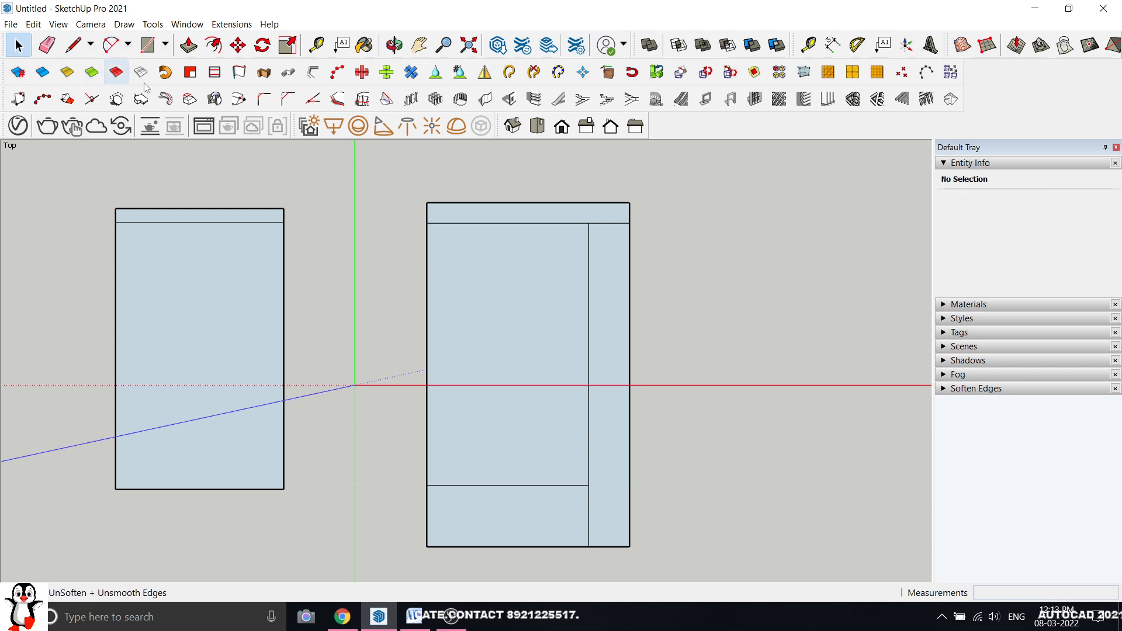
- Offset the left-hand edge of the right rectangle inward by 35 cm with Offset Edge
{"action": "left_click", "coordinate": [215, 72]}
{"action": "left_click", "coordinate": [427, 353]}
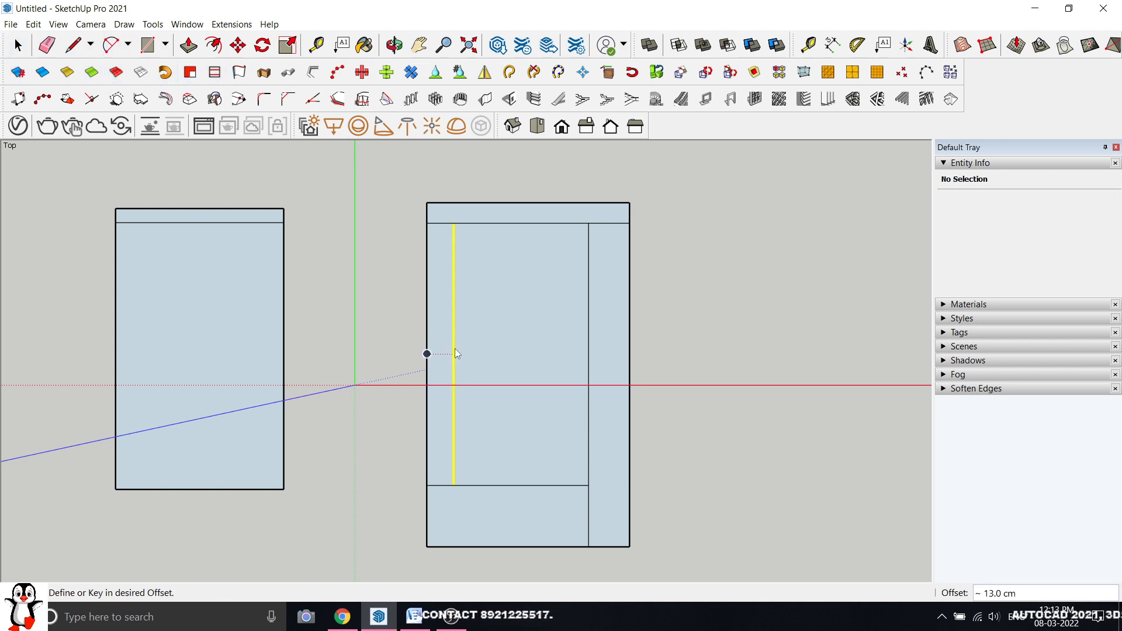
{"action": "type", "text": "3"}
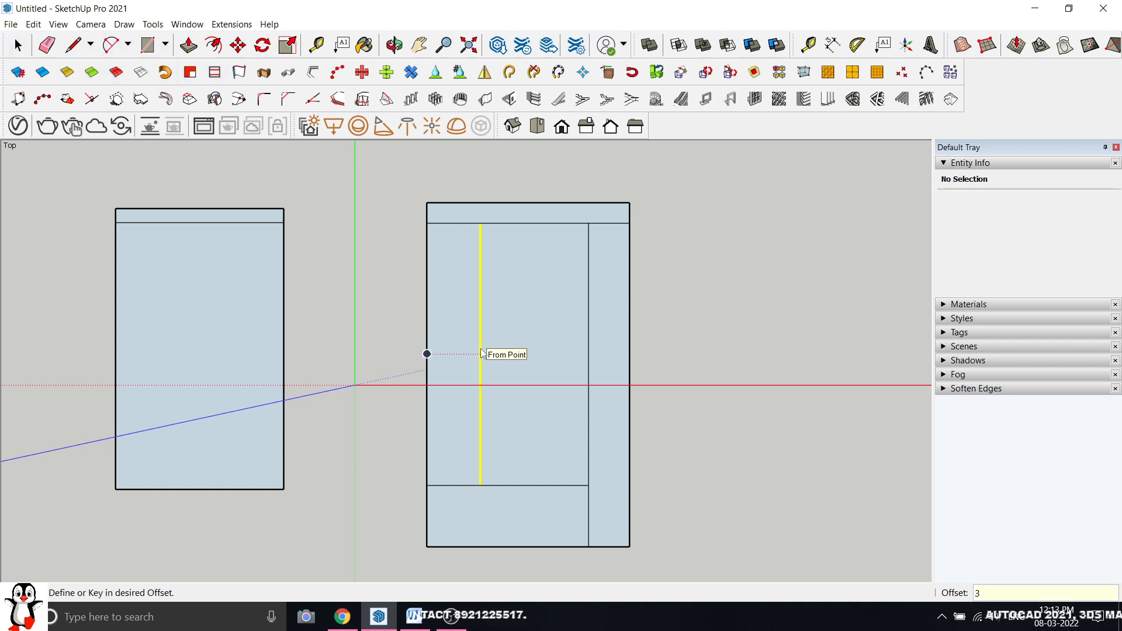
{"action": "type", "text": "5"}
{"action": "key", "text": "Return"}
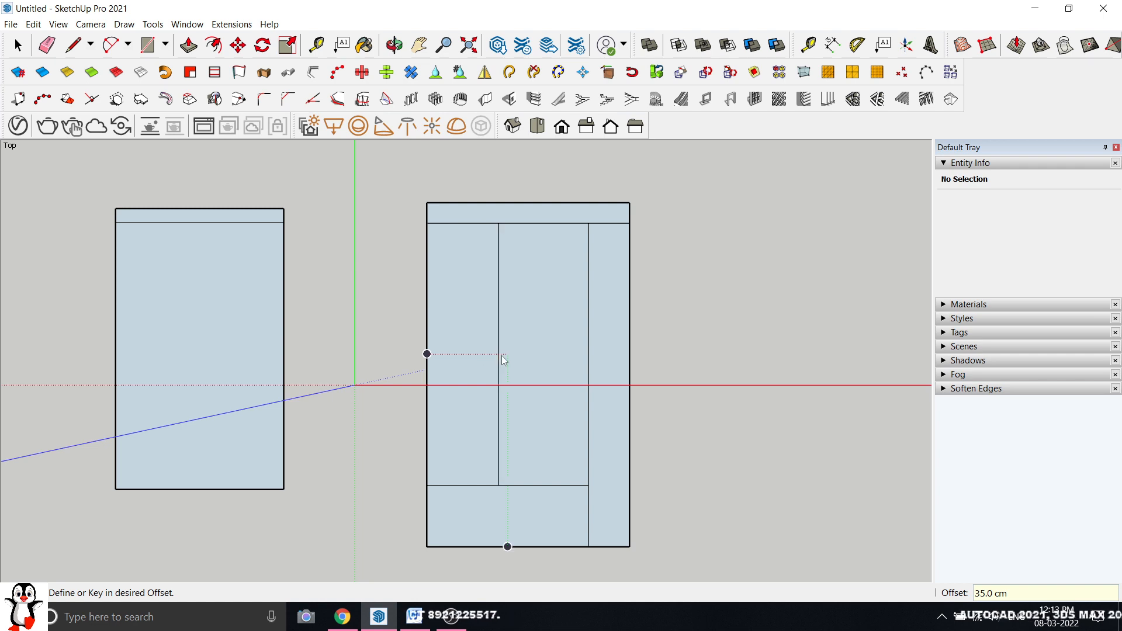
{"action": "left_click", "coordinate": [16, 46]}
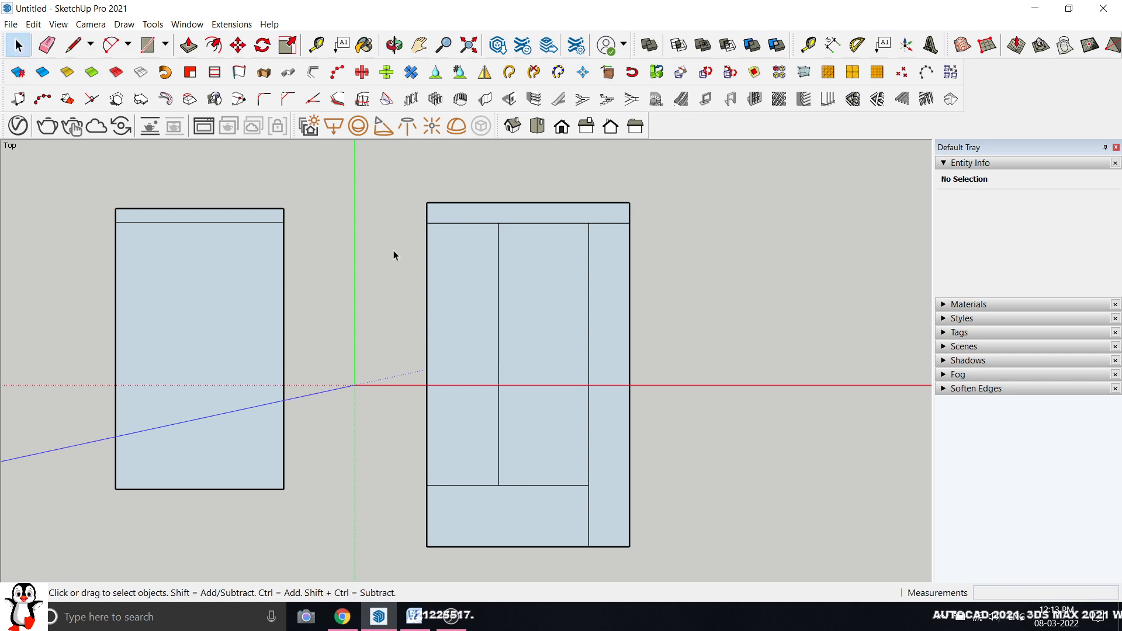
- Erase the leftover line segments between the inner rectangle and the right rectangle's outline
{"action": "left_click", "coordinate": [47, 45]}
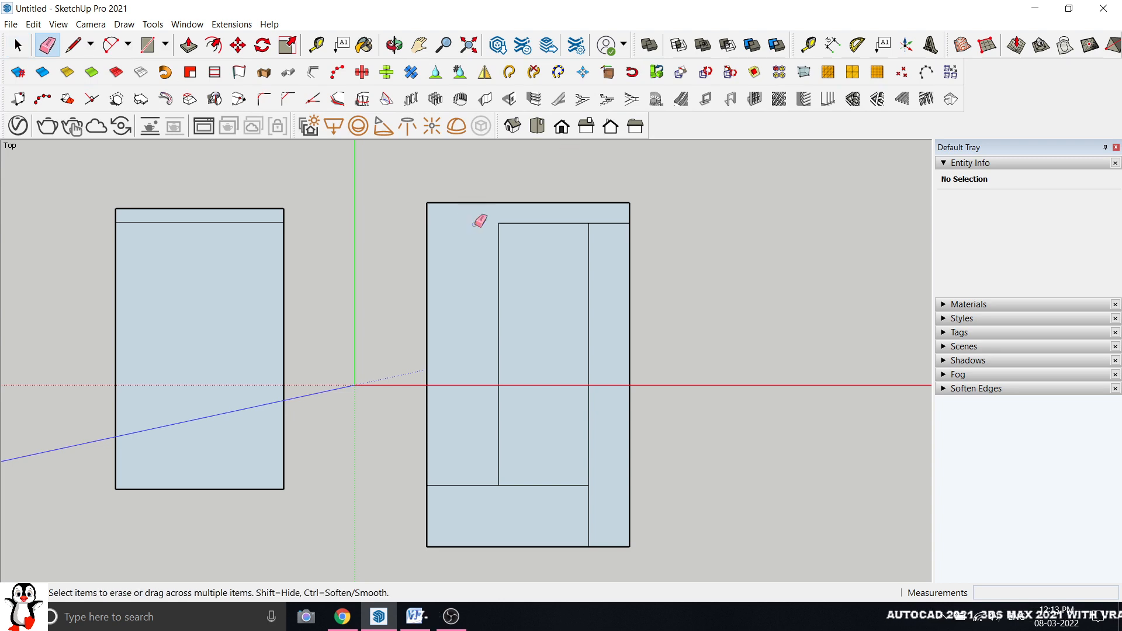
{"action": "left_click", "coordinate": [611, 223]}
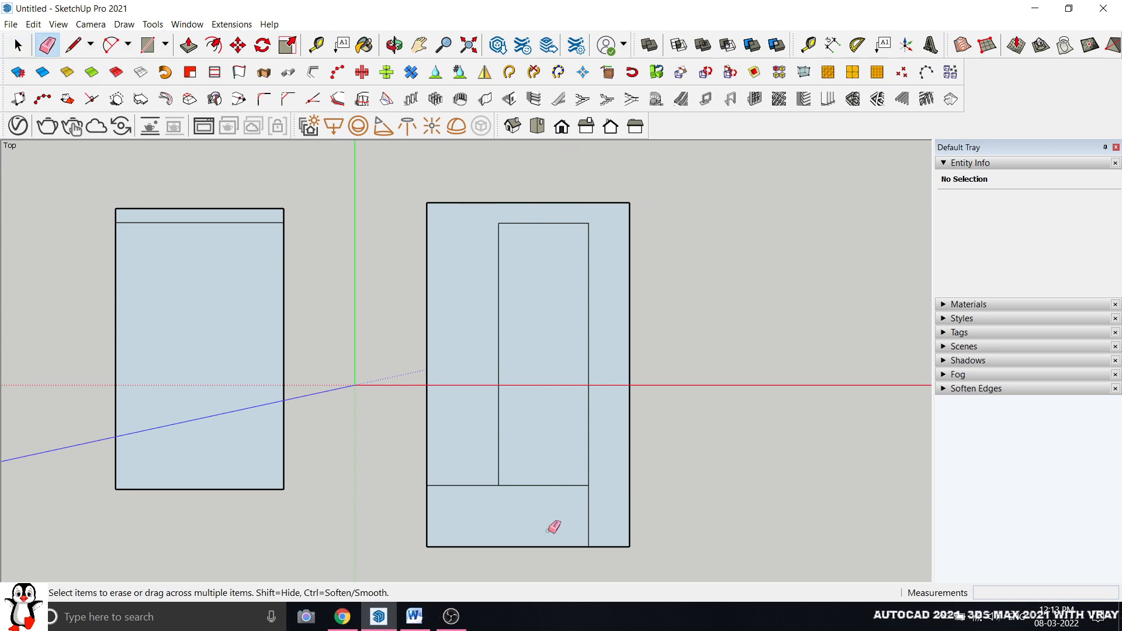
{"action": "left_click", "coordinate": [588, 505]}
{"action": "left_click", "coordinate": [476, 485]}
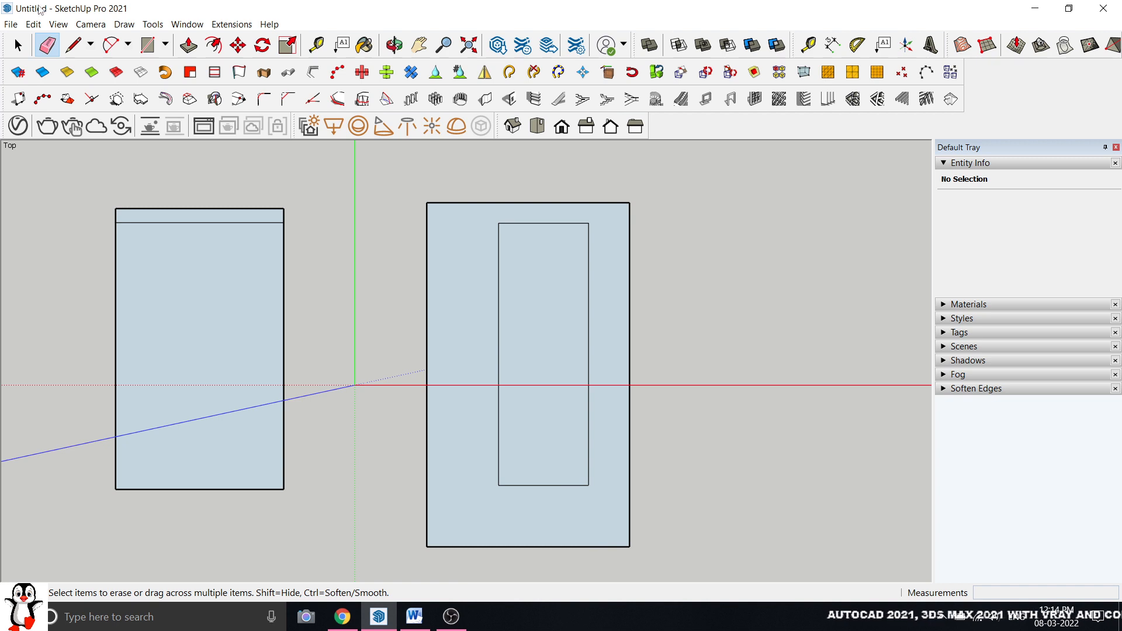
{"action": "left_click", "coordinate": [16, 45]}
{"action": "scroll", "coordinate": [550, 369], "scroll_direction": "down", "scroll_amount": 2}
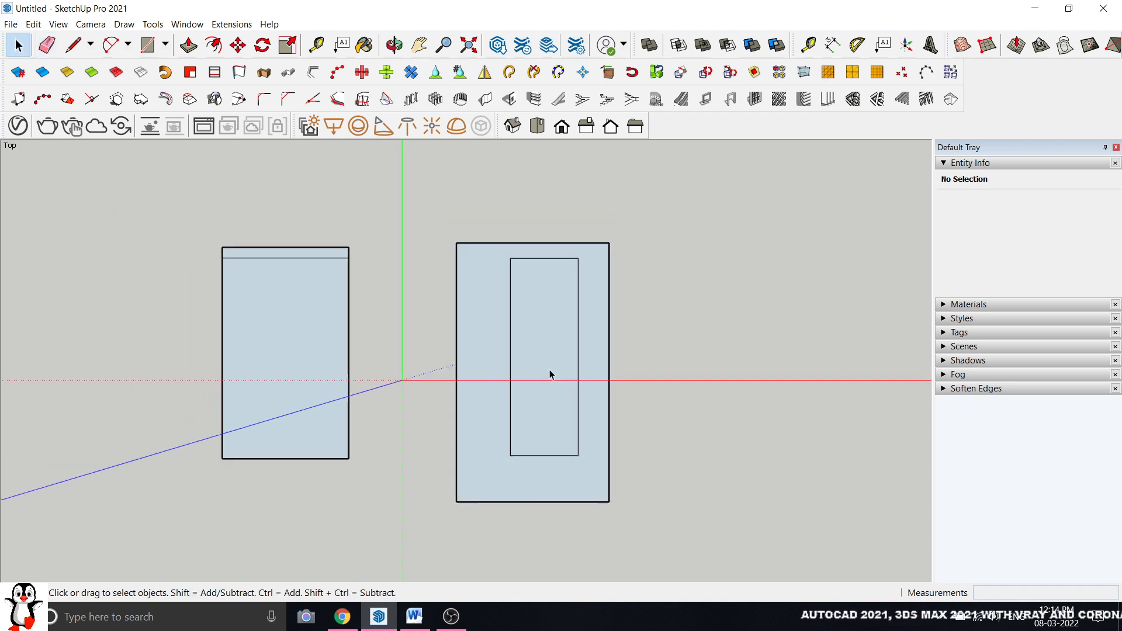
{"action": "left_click", "coordinate": [532, 257]}
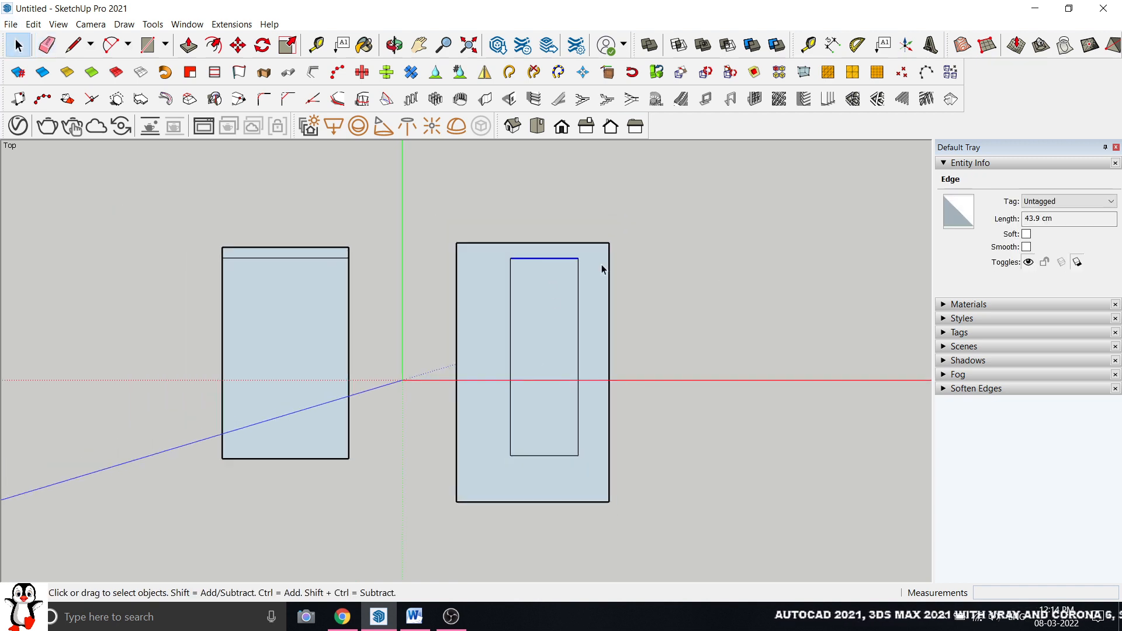
{"action": "left_click", "coordinate": [687, 266]}
{"action": "scroll", "coordinate": [452, 286], "scroll_direction": "down", "scroll_amount": 2}
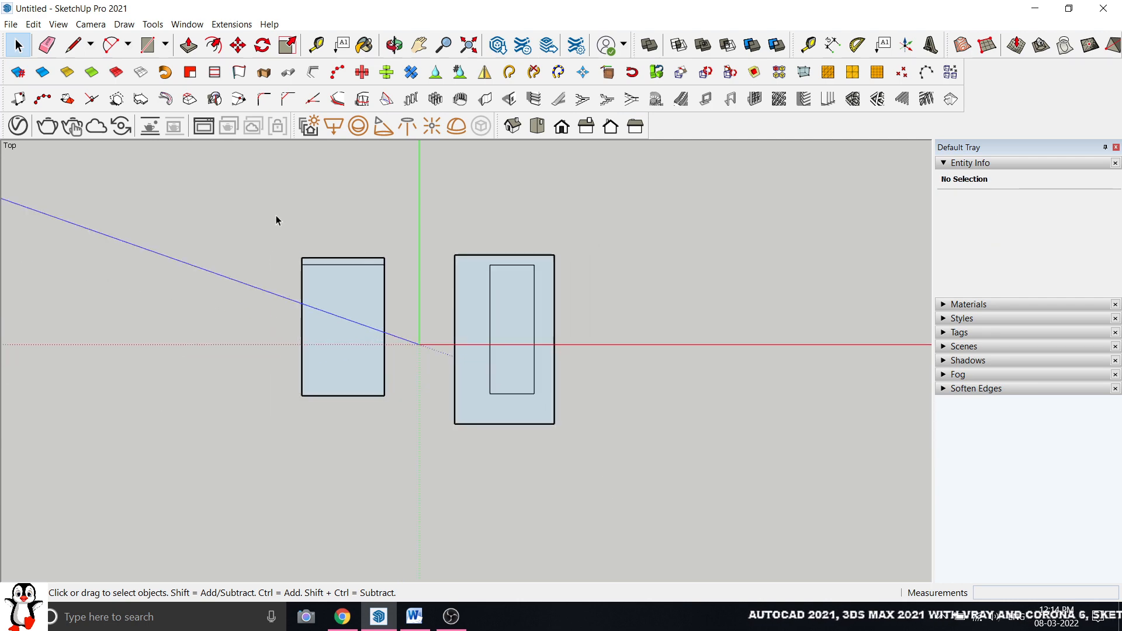
{"action": "left_click_drag", "start_coordinate": [275, 221], "coordinate": [593, 479]}
{"action": "left_click", "coordinate": [647, 472]}
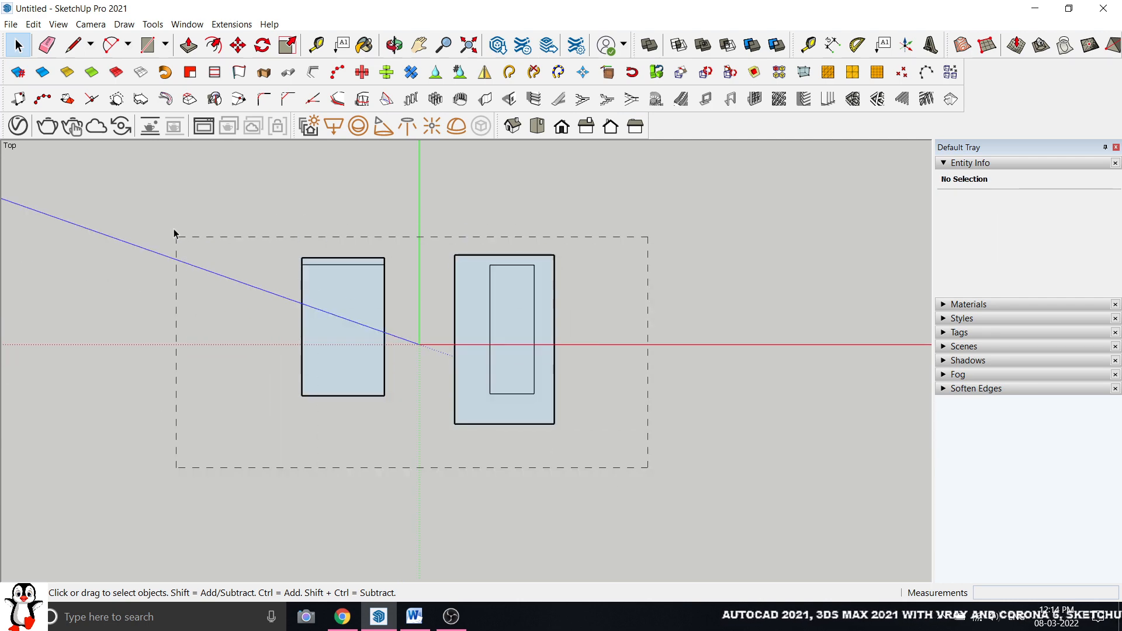
{"action": "left_click_drag", "start_coordinate": [173, 233], "coordinate": [173, 230]}
{"action": "left_click", "coordinate": [653, 233]}
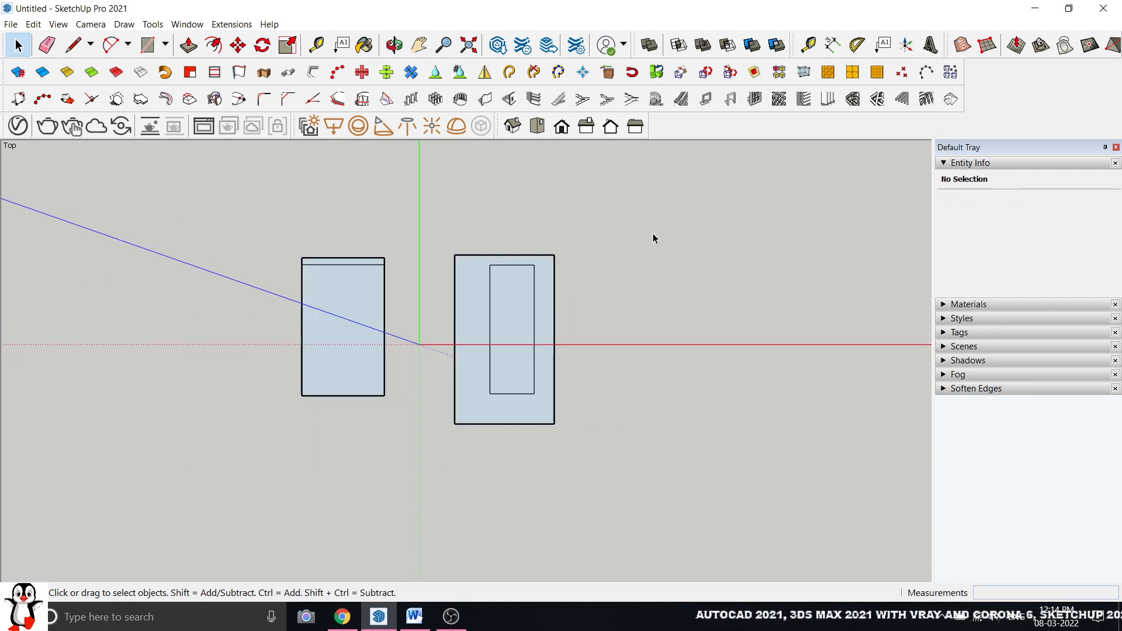
- Switch to the isometric view and delete both rectangles
{"action": "left_click", "coordinate": [513, 126]}
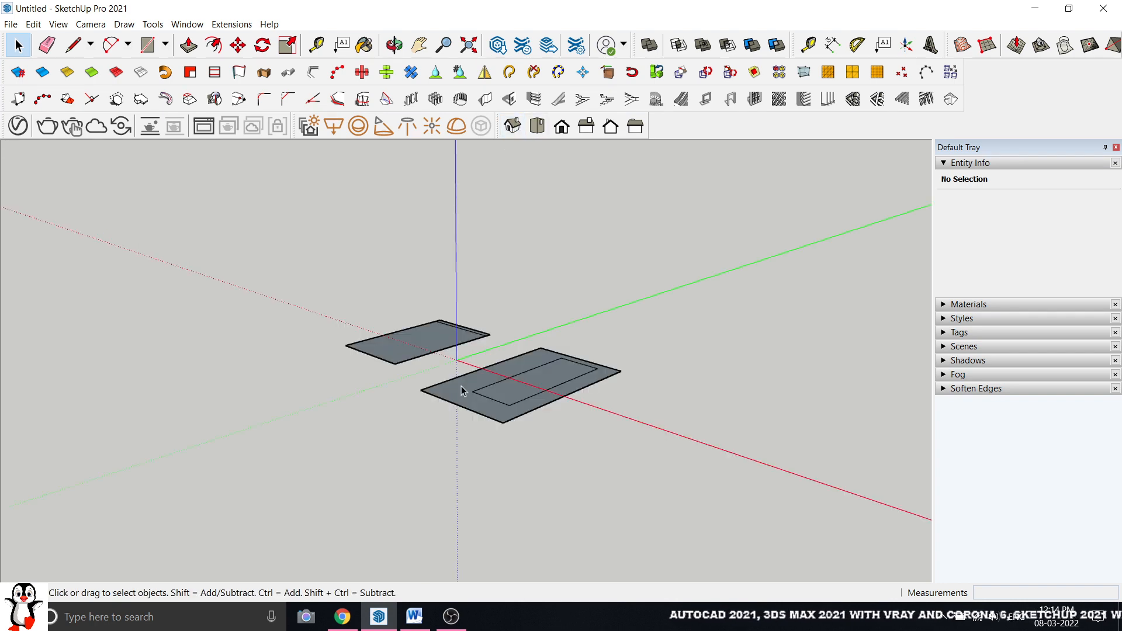
{"action": "scroll", "coordinate": [568, 401], "scroll_direction": "up", "scroll_amount": 2}
{"action": "scroll", "coordinate": [245, 342], "scroll_direction": "down", "scroll_amount": 1}
{"action": "left_click_drag", "start_coordinate": [156, 209], "coordinate": [372, 414]}
{"action": "key", "text": "Delete"}
- In the top view, draw a line about 393 cm long parallel to the red axis, crossing the green axis
{"action": "left_click", "coordinate": [537, 125]}
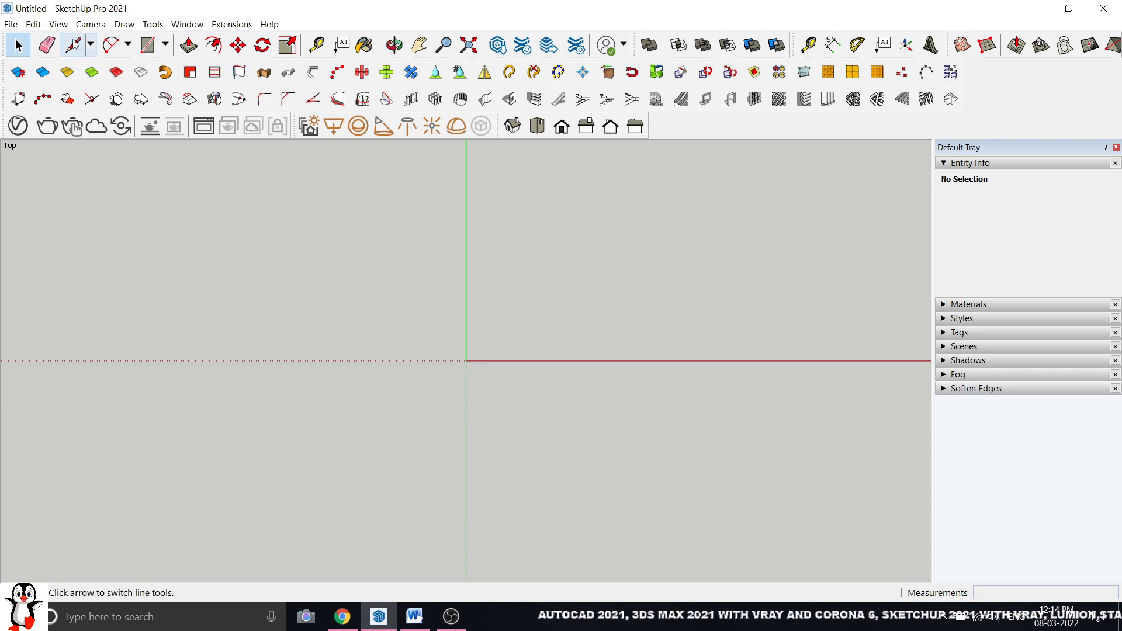
{"action": "left_click", "coordinate": [73, 44]}
{"action": "left_click", "coordinate": [196, 258]}
{"action": "left_click", "coordinate": [628, 257]}
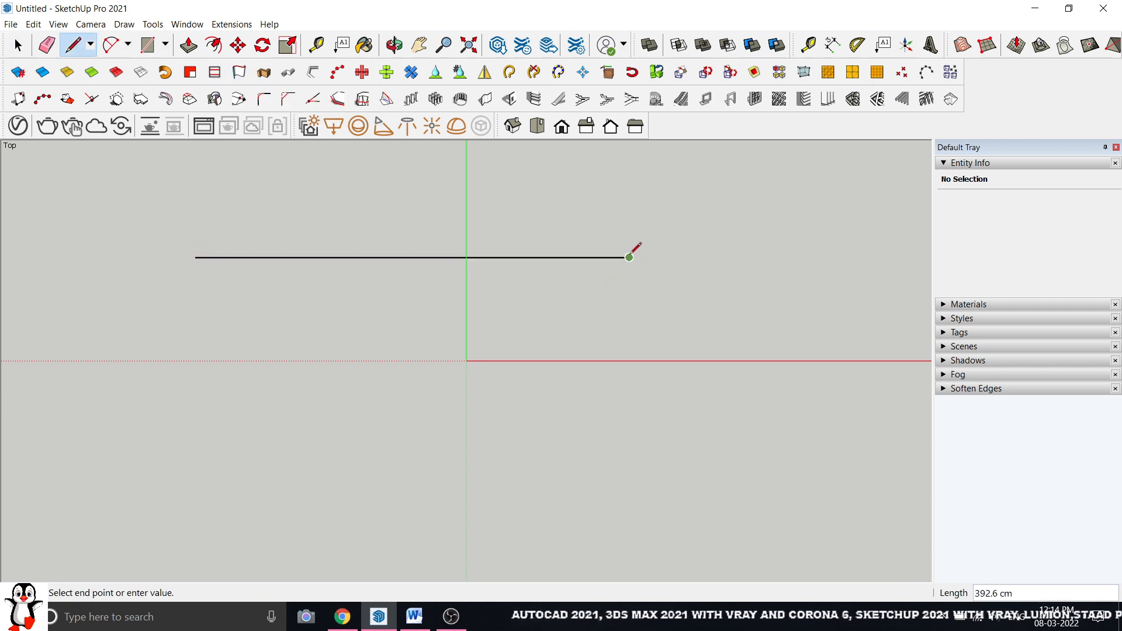
- Draw a two-point arc beyond the line's end, parallel to the red axis, with a bulge of about 110 cm
{"action": "key", "text": "space"}
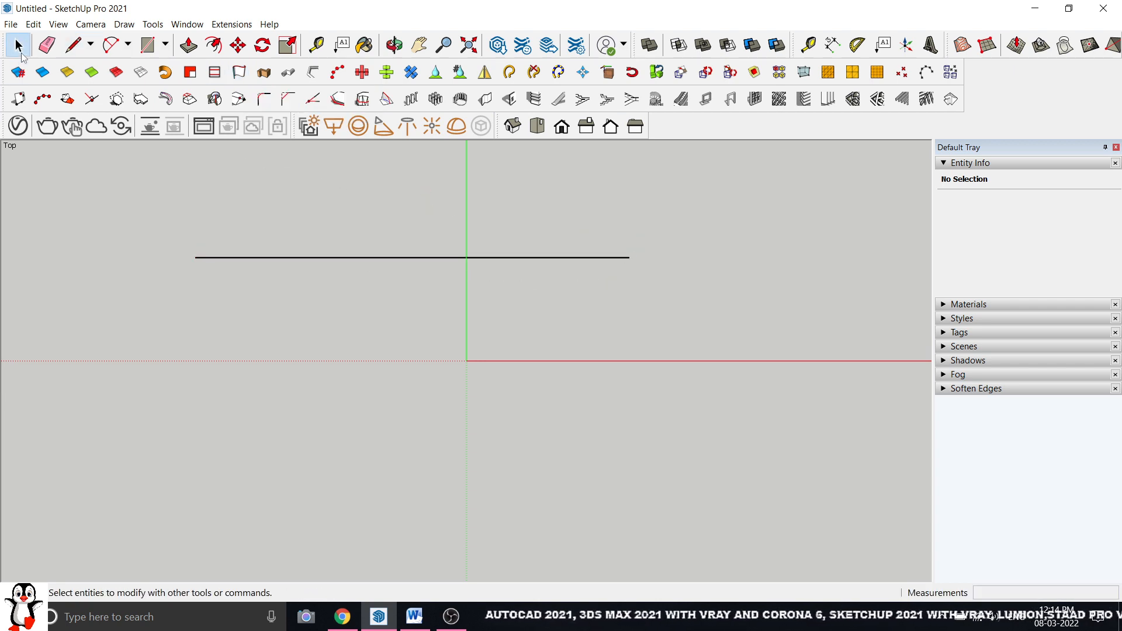
{"action": "left_click", "coordinate": [111, 44]}
{"action": "scroll", "coordinate": [71, 307], "scroll_direction": "down", "scroll_amount": 3}
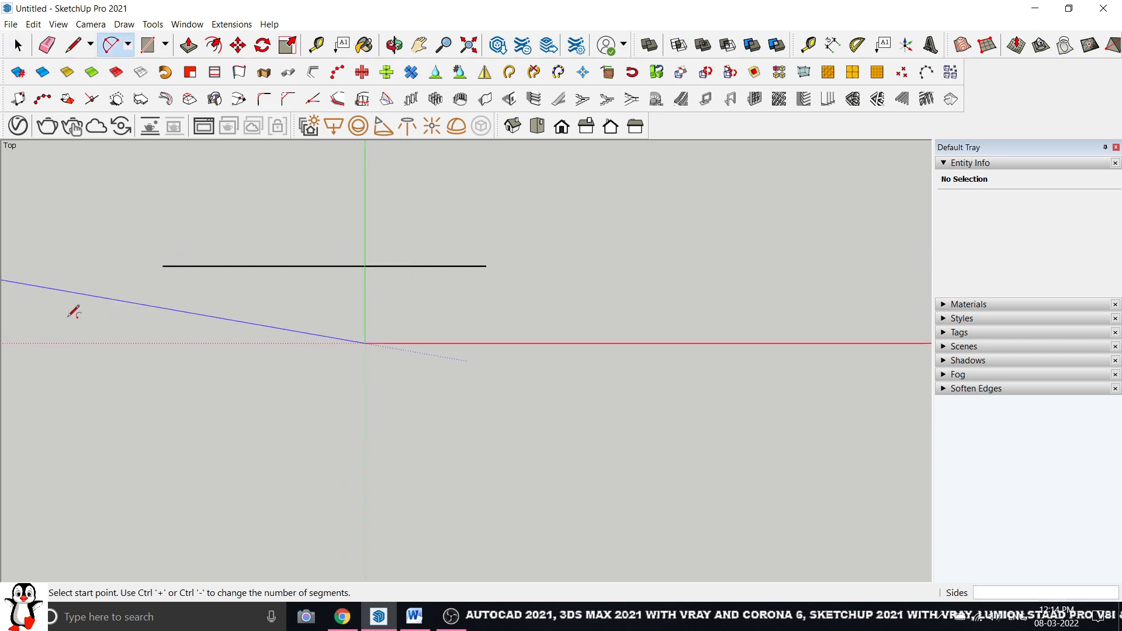
{"action": "left_click", "coordinate": [517, 270]}
{"action": "left_click", "coordinate": [742, 269]}
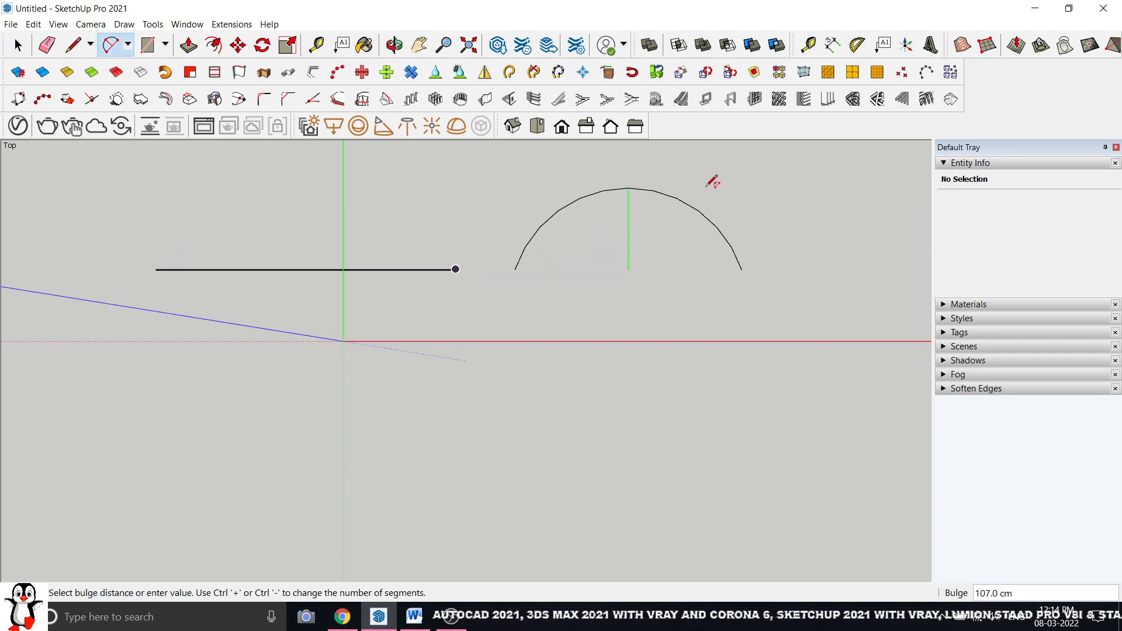
{"action": "left_click", "coordinate": [710, 180]}
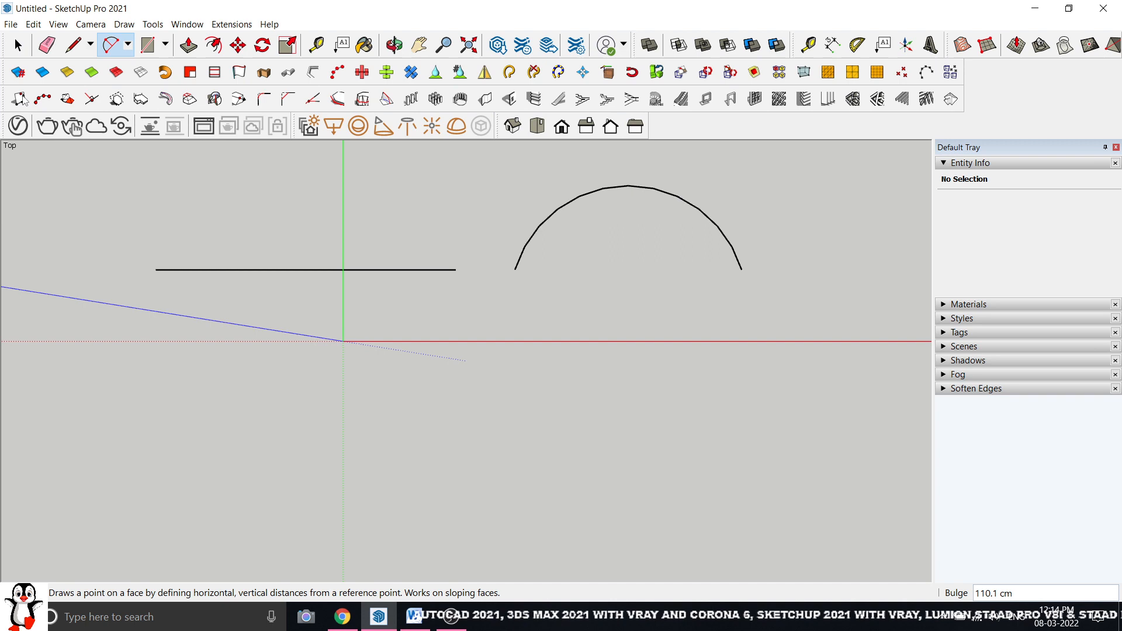
{"action": "left_click", "coordinate": [18, 45]}
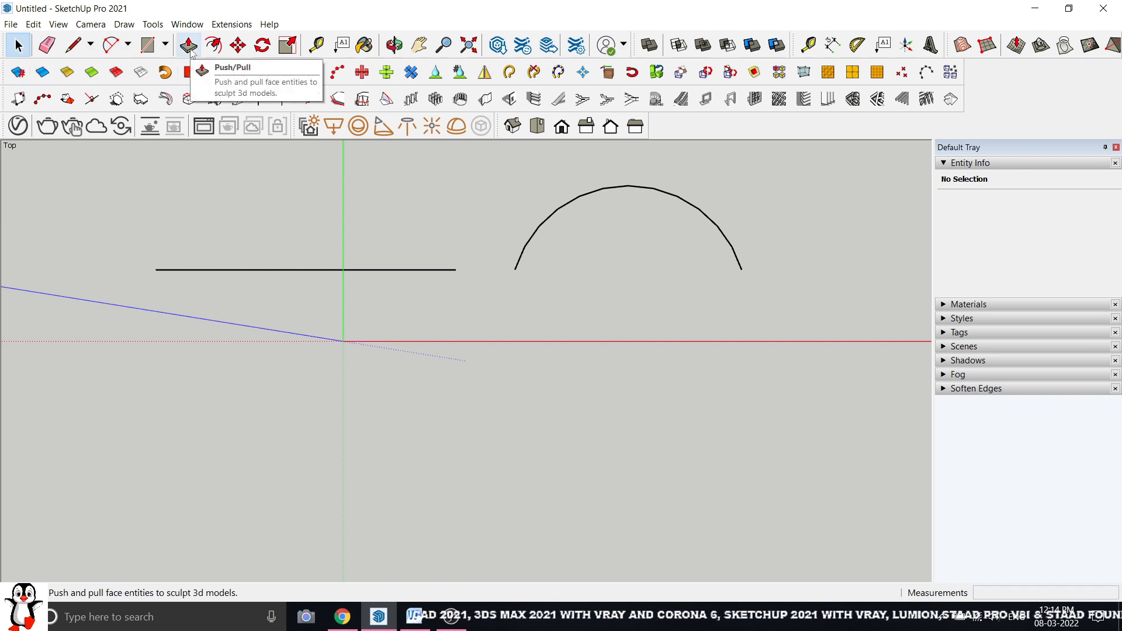
- Try to use Push/Pull on the straight line in the isometric view
{"action": "left_click", "coordinate": [513, 126]}
{"action": "left_click", "coordinate": [189, 53]}
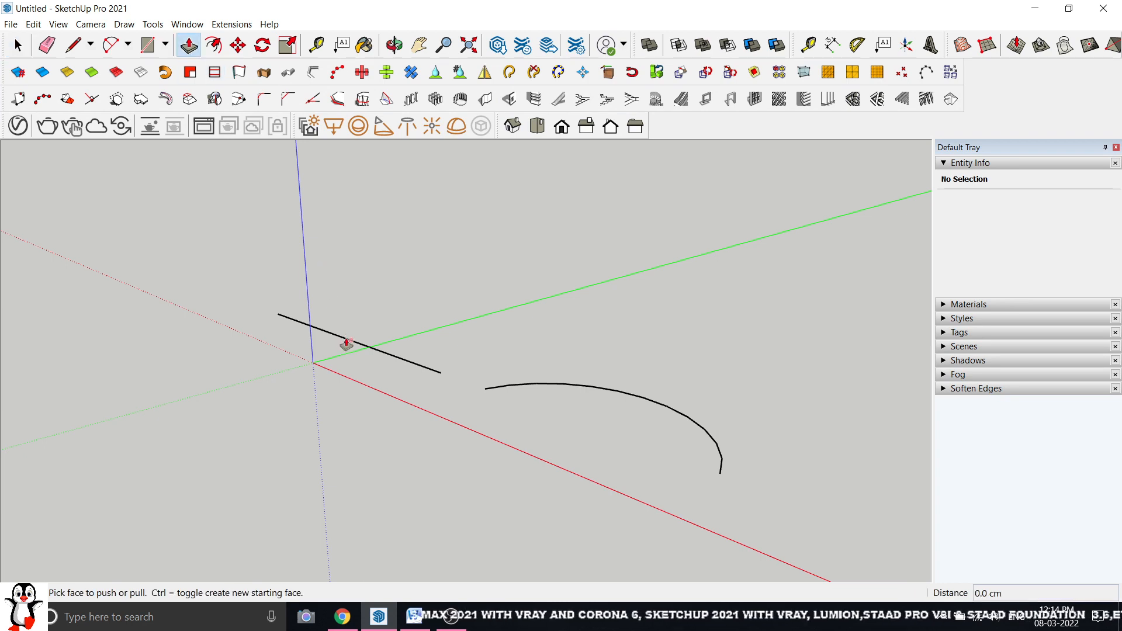
{"action": "left_click", "coordinate": [18, 45]}
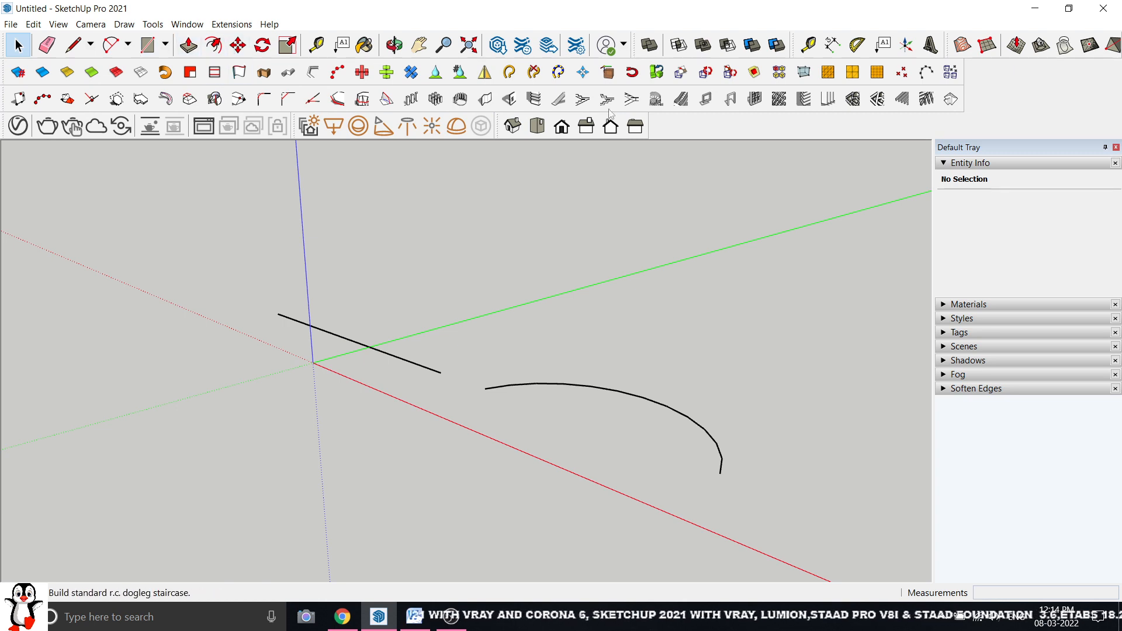
- In the top view, draw a square face about 75 cm wide above the straight line
{"action": "left_click", "coordinate": [537, 126]}
{"action": "scroll", "coordinate": [350, 198], "scroll_direction": "down", "scroll_amount": 2}
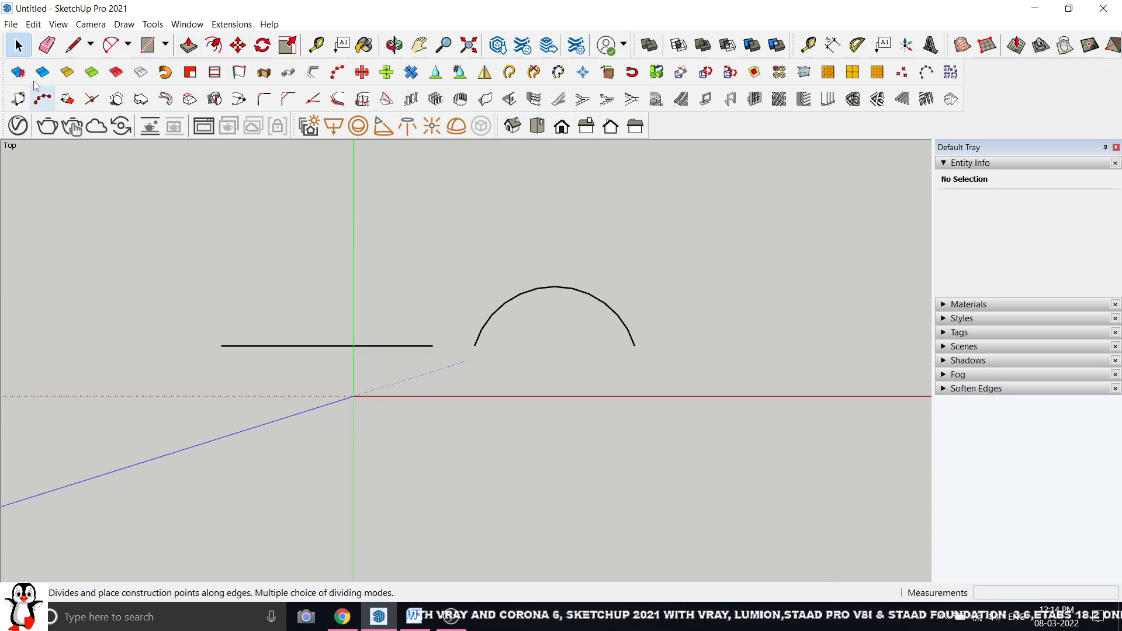
{"action": "left_click", "coordinate": [148, 45]}
{"action": "scroll", "coordinate": [243, 164], "scroll_direction": "down", "scroll_amount": 1}
{"action": "left_click", "coordinate": [224, 174]}
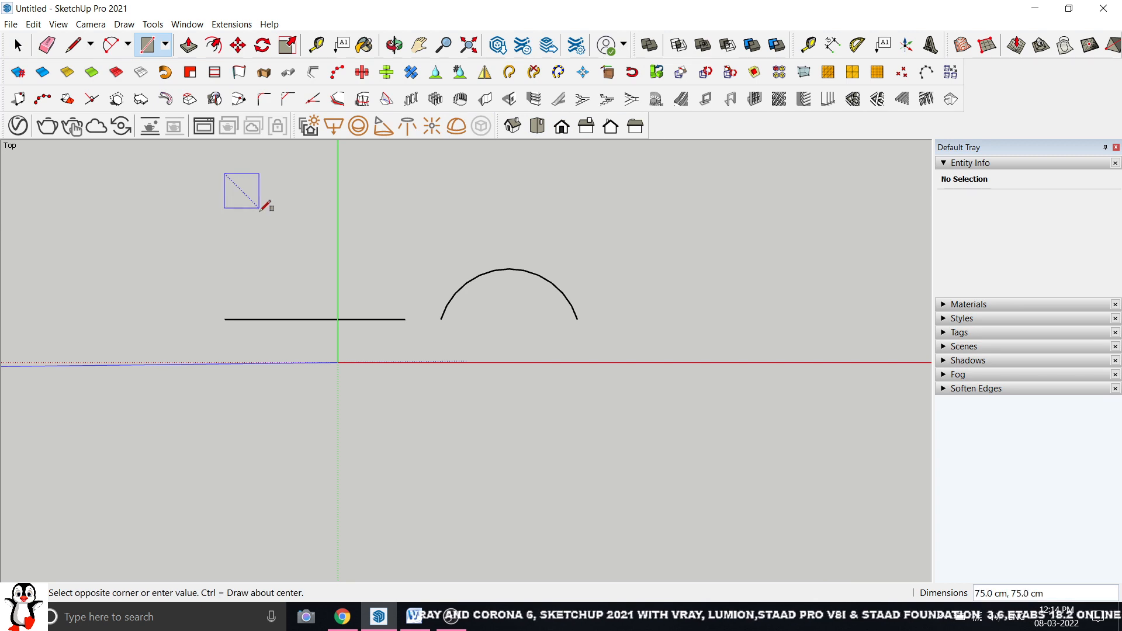
{"action": "left_click", "coordinate": [260, 209]}
- Draw a small arc beside the square and close it with a straight line about 153 cm long
{"action": "left_click", "coordinate": [111, 45]}
{"action": "left_click", "coordinate": [64, 238]}
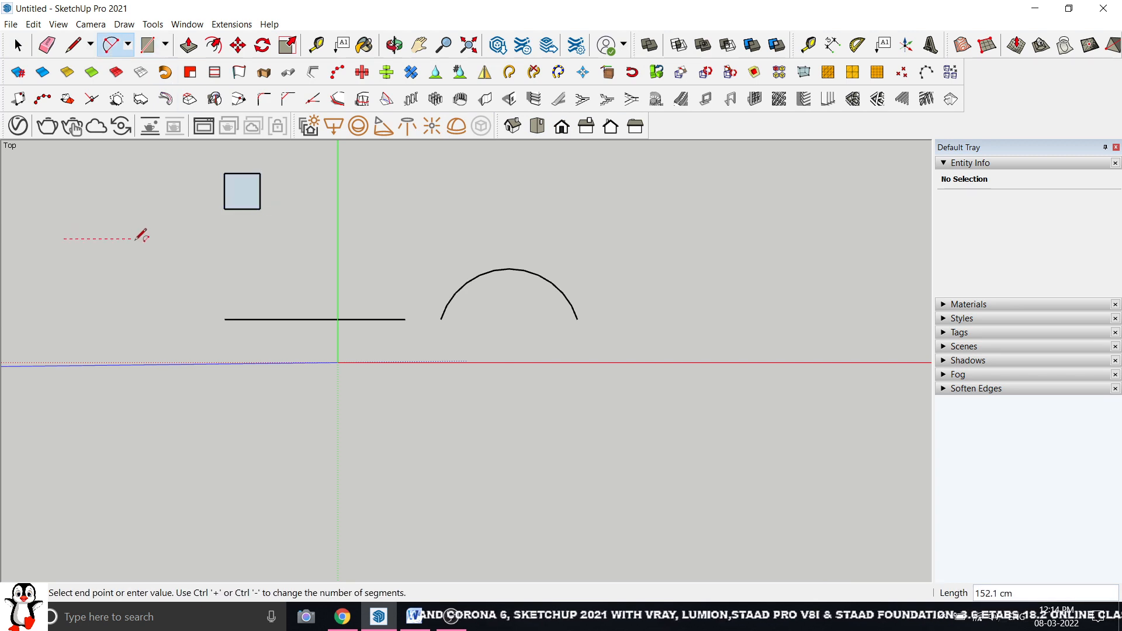
{"action": "left_click", "coordinate": [135, 238]}
{"action": "left_click", "coordinate": [113, 208]}
{"action": "key", "text": "space"}
{"action": "key", "text": "l"}
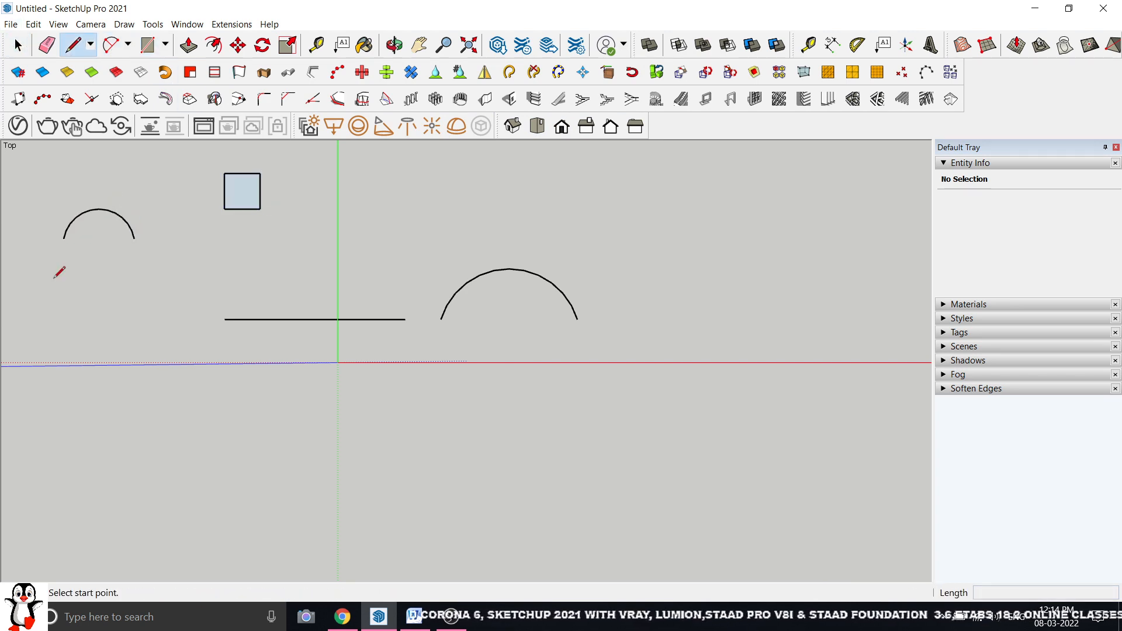
{"action": "left_click", "coordinate": [63, 239]}
{"action": "left_click", "coordinate": [135, 238]}
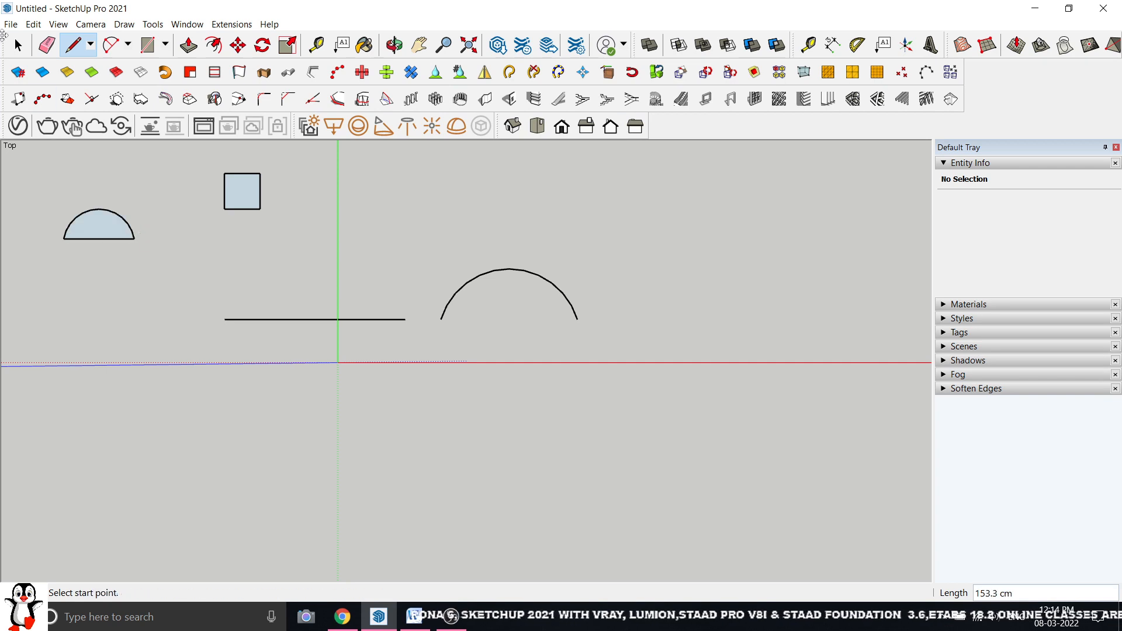
{"action": "key", "text": "space"}
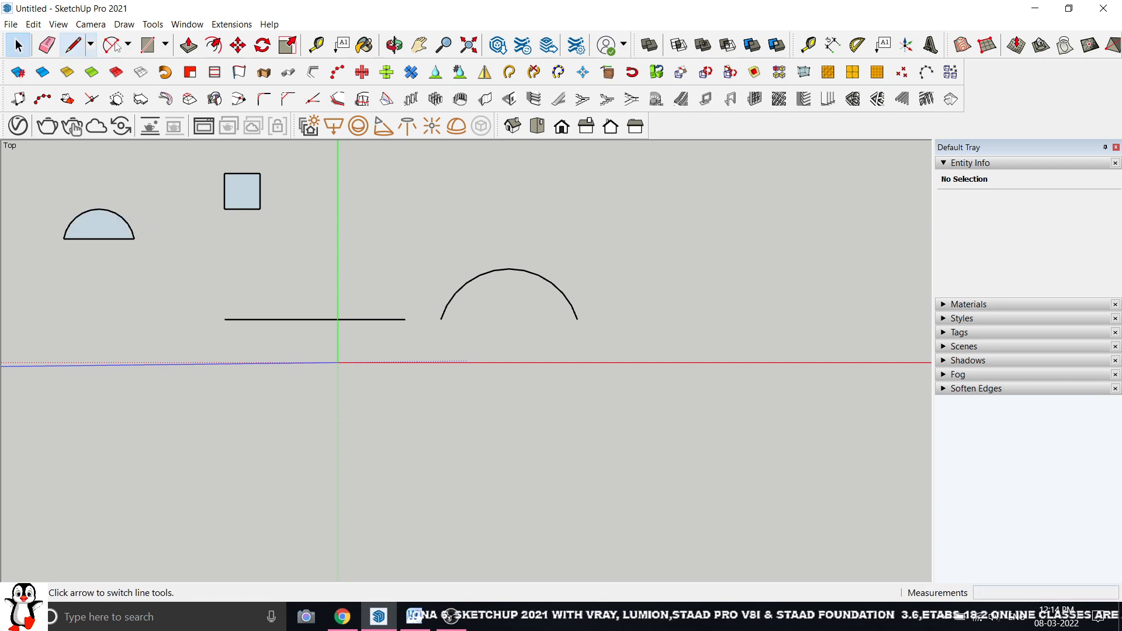
- In the isometric view, Push/Pull the square face upward and the half-round face upward by about 137 cm
{"action": "left_click", "coordinate": [512, 125]}
{"action": "left_click", "coordinate": [188, 45]}
{"action": "scroll", "coordinate": [446, 328], "scroll_direction": "up", "scroll_amount": 3}
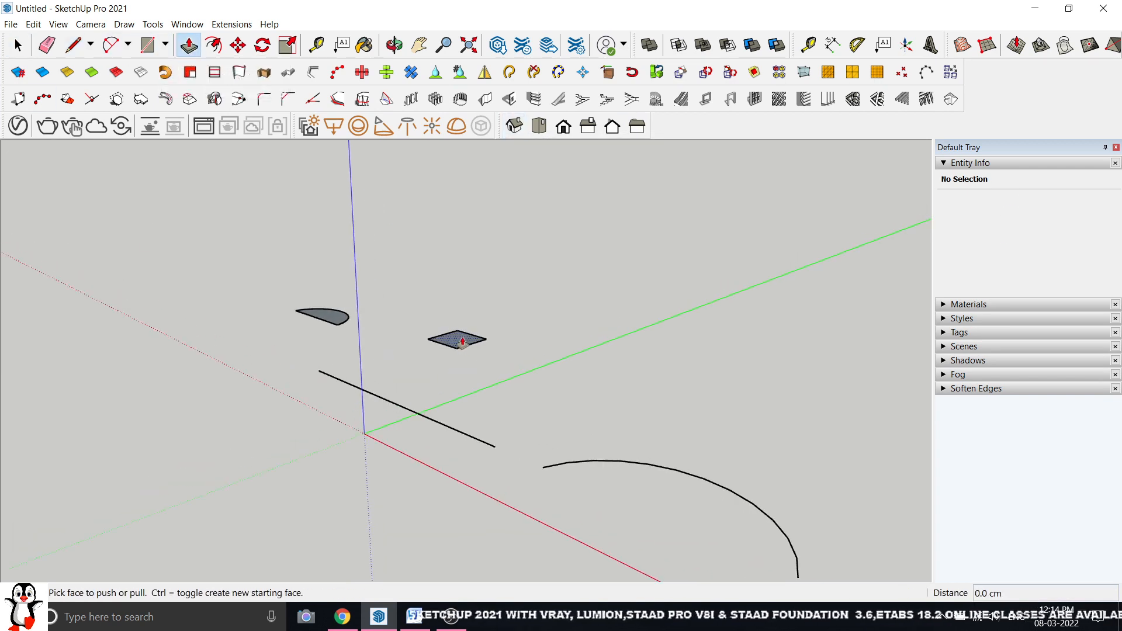
{"action": "left_click", "coordinate": [456, 334]}
{"action": "left_click", "coordinate": [323, 317]}
{"action": "left_click", "coordinate": [320, 257]}
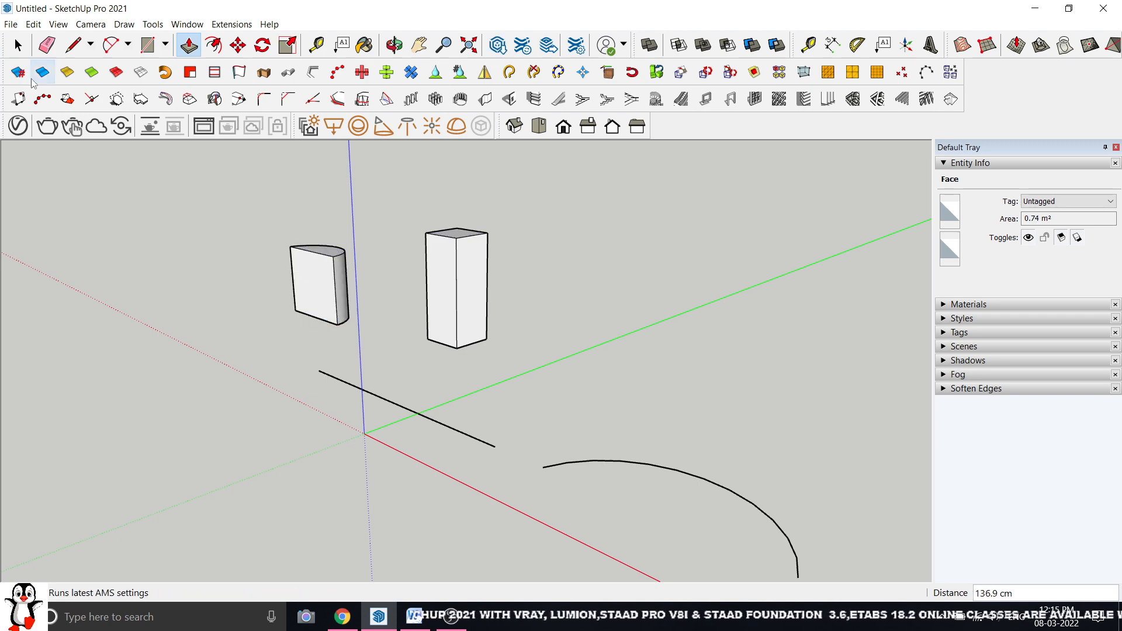
- Delete the square and half-round solids, keeping the straight line and the large arc
{"action": "left_click", "coordinate": [19, 47]}
{"action": "scroll", "coordinate": [353, 380], "scroll_direction": "down", "scroll_amount": 1}
{"action": "middle_click_drag", "start_coordinate": [353, 380], "coordinate": [487, 372]}
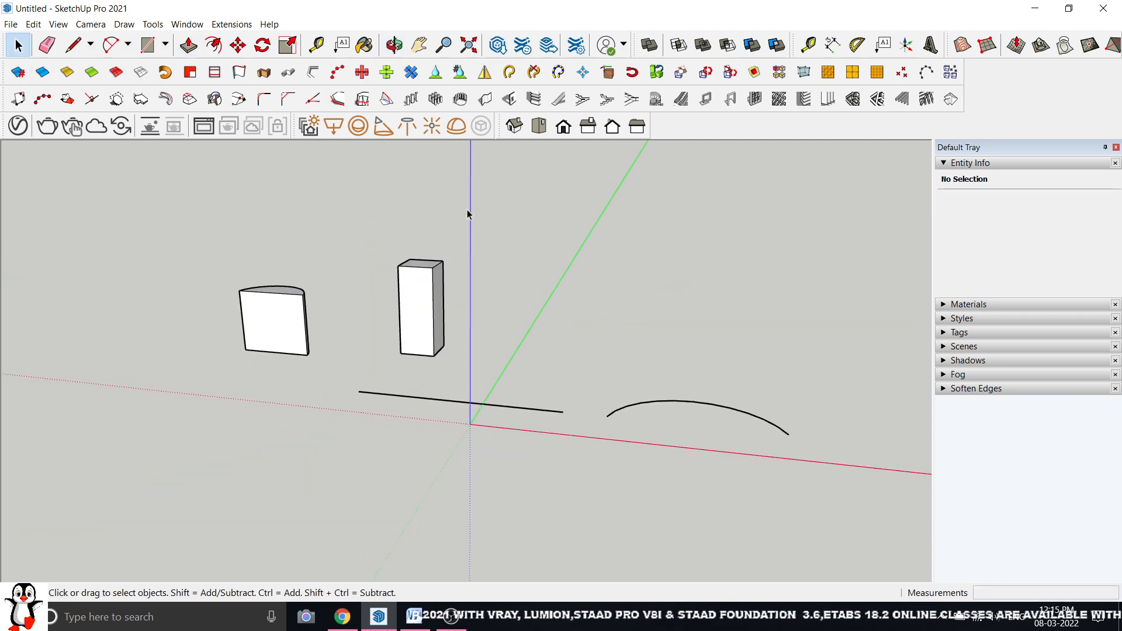
{"action": "left_click_drag", "start_coordinate": [133, 386], "coordinate": [134, 386]}
{"action": "key", "text": "Delete"}
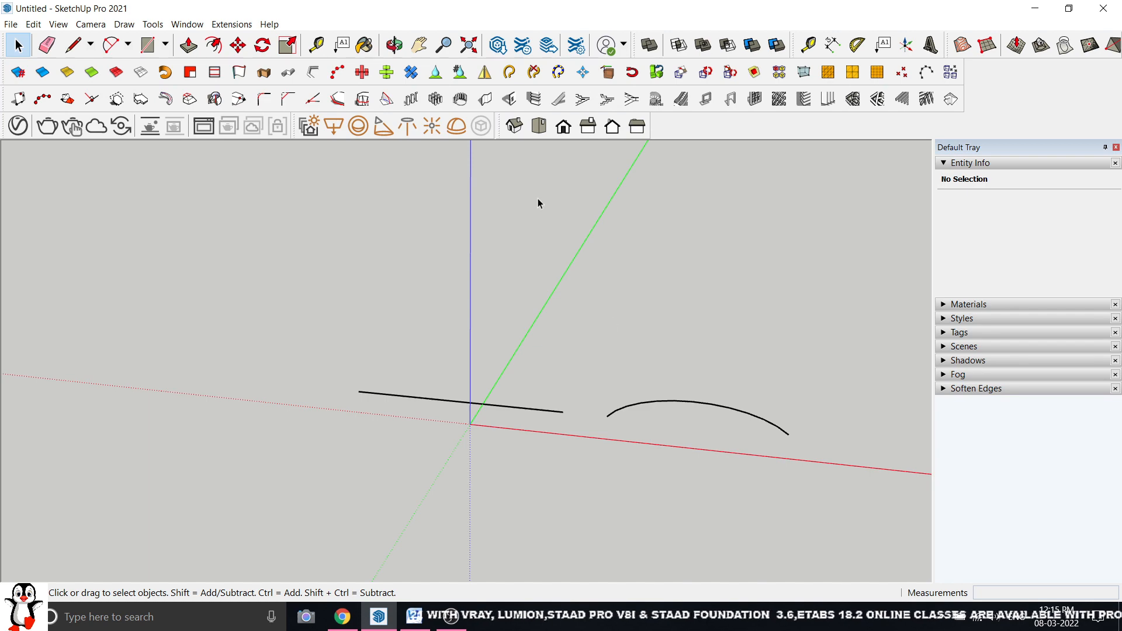
- Extrude the straight line upward along the blue axis into a vertical face with Extrude Lines
{"action": "middle_click_drag", "start_coordinate": [578, 434], "coordinate": [442, 379]}
{"action": "left_click", "coordinate": [514, 126]}
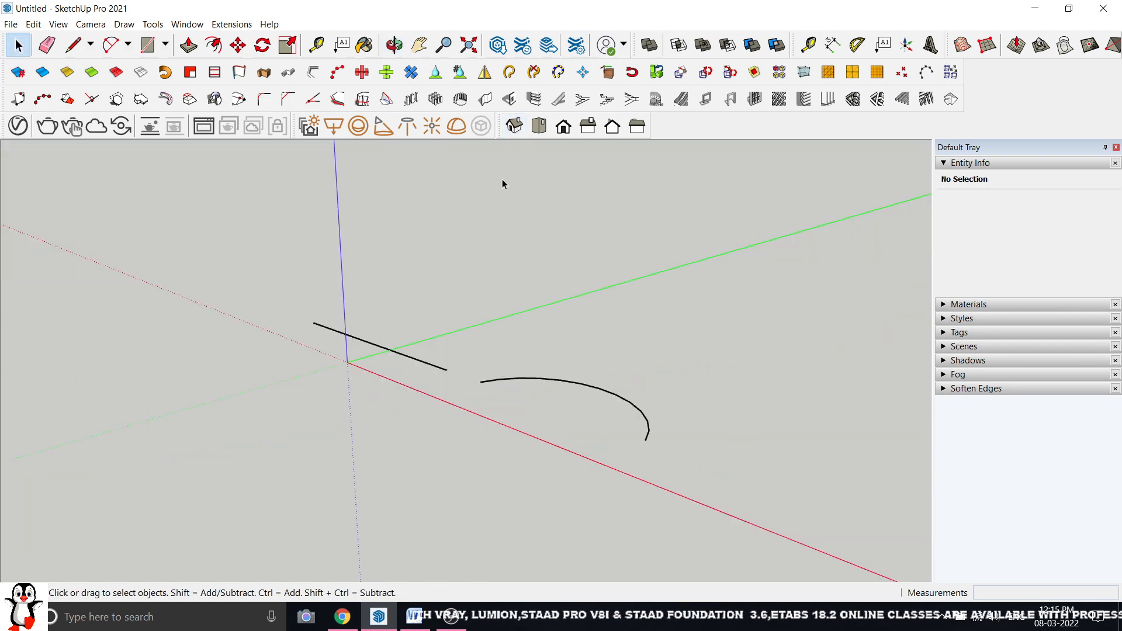
{"action": "scroll", "coordinate": [468, 369], "scroll_direction": "up", "scroll_amount": 2}
{"action": "scroll", "coordinate": [484, 405], "scroll_direction": "down", "scroll_amount": 2}
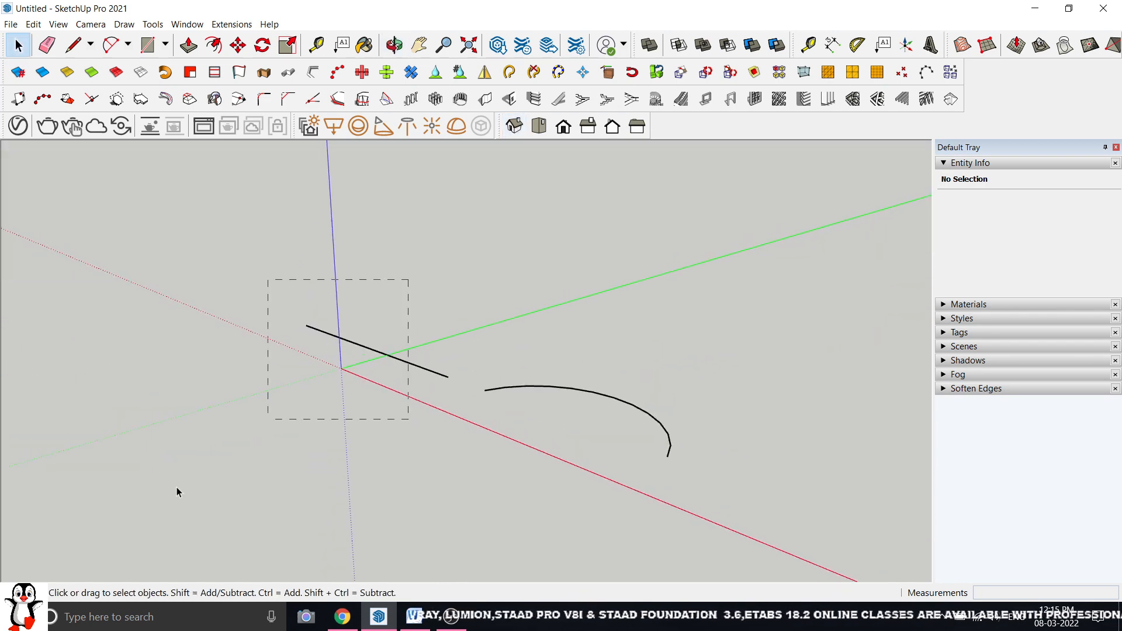
{"action": "left_click", "coordinate": [240, 73]}
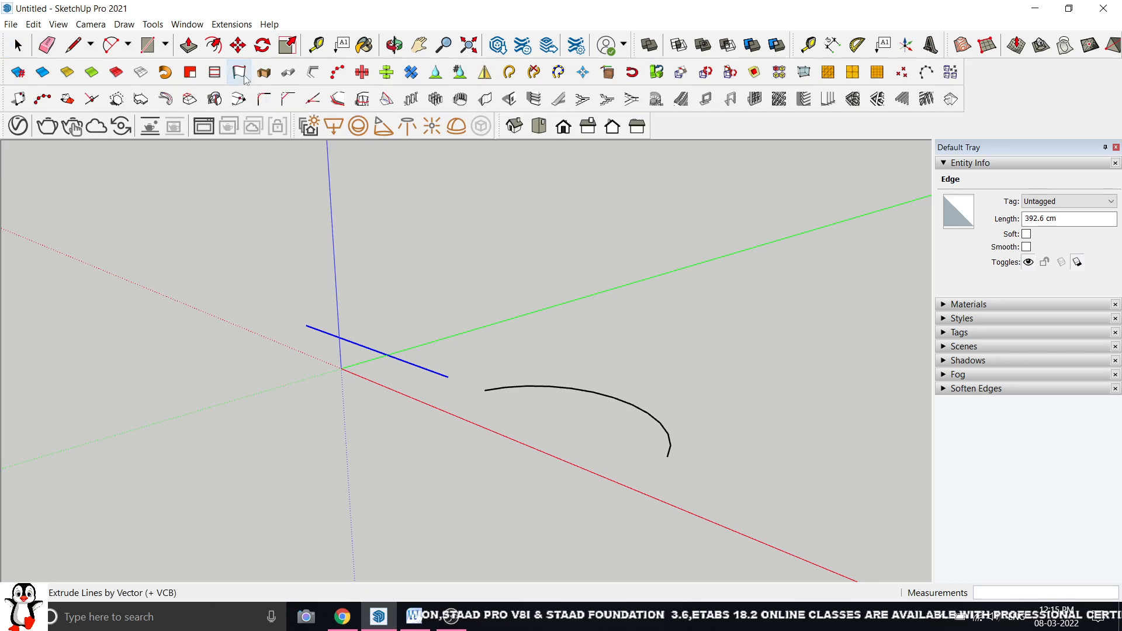
{"action": "left_click", "coordinate": [306, 325]}
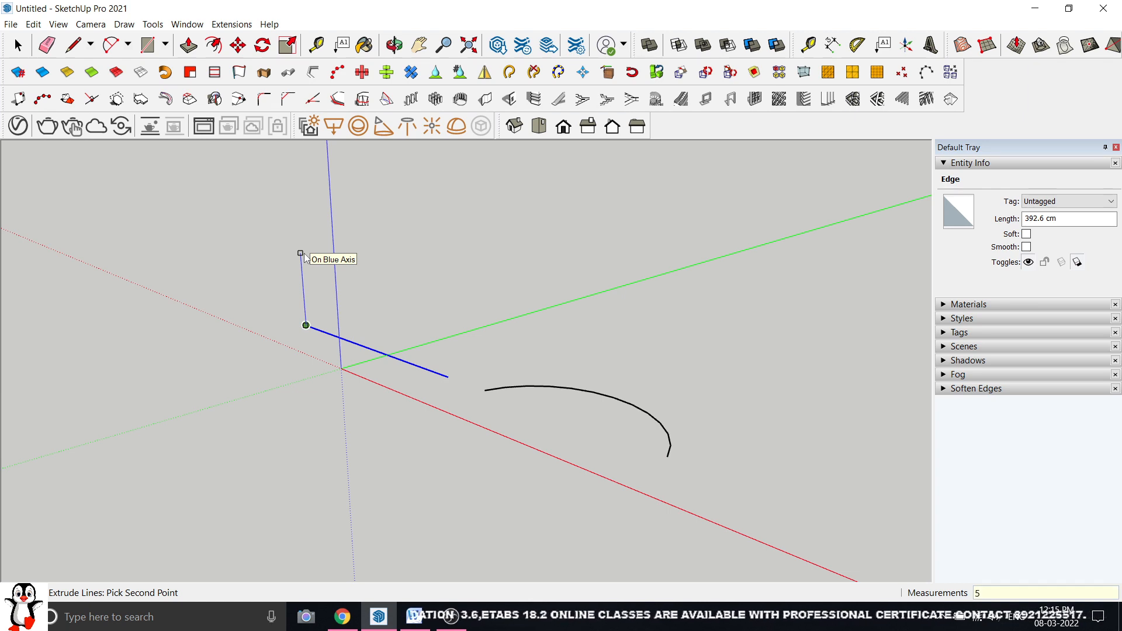
{"action": "key", "text": "Return"}
{"action": "middle_click_drag", "start_coordinate": [421, 408], "coordinate": [789, 351]}
{"action": "middle_click_drag", "start_coordinate": [318, 367], "coordinate": [251, 345]}
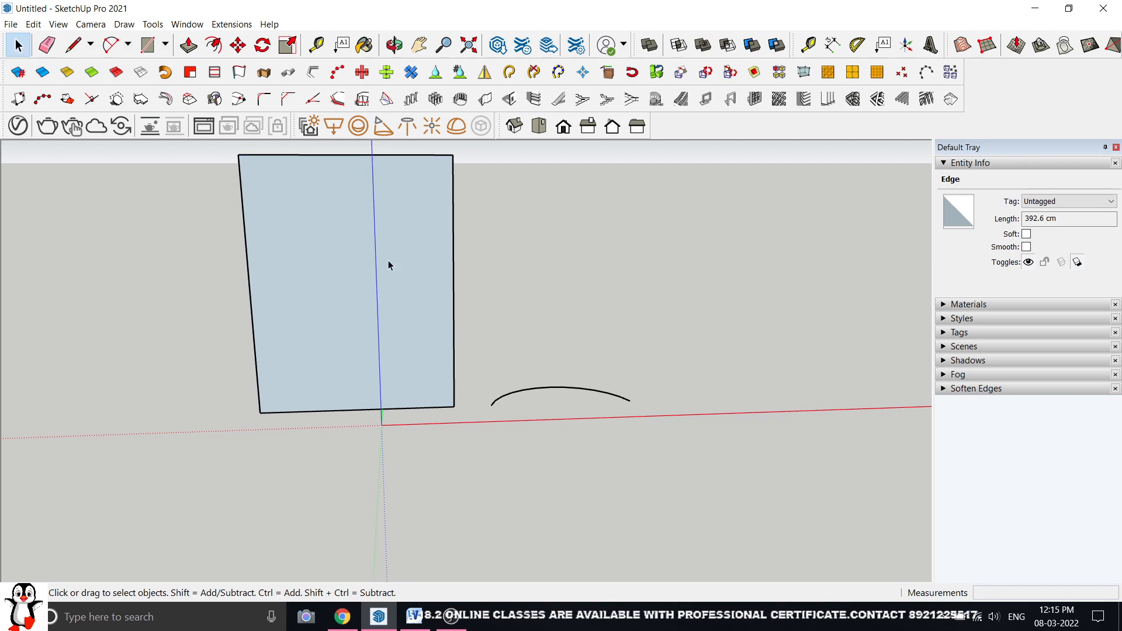
{"action": "middle_click_drag", "start_coordinate": [388, 262], "coordinate": [308, 295]}
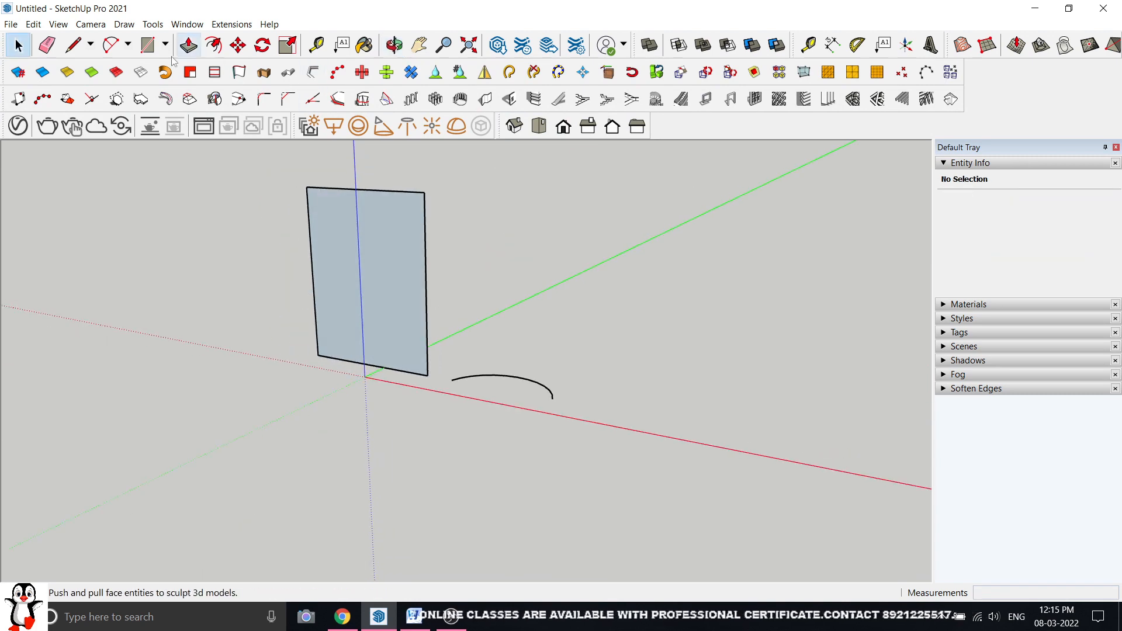
- Try to thicken the vertical face with Push/Pull
{"action": "left_click", "coordinate": [188, 45]}
{"action": "left_click_drag", "start_coordinate": [382, 264], "coordinate": [320, 314]}
{"action": "key", "text": "Escape"}
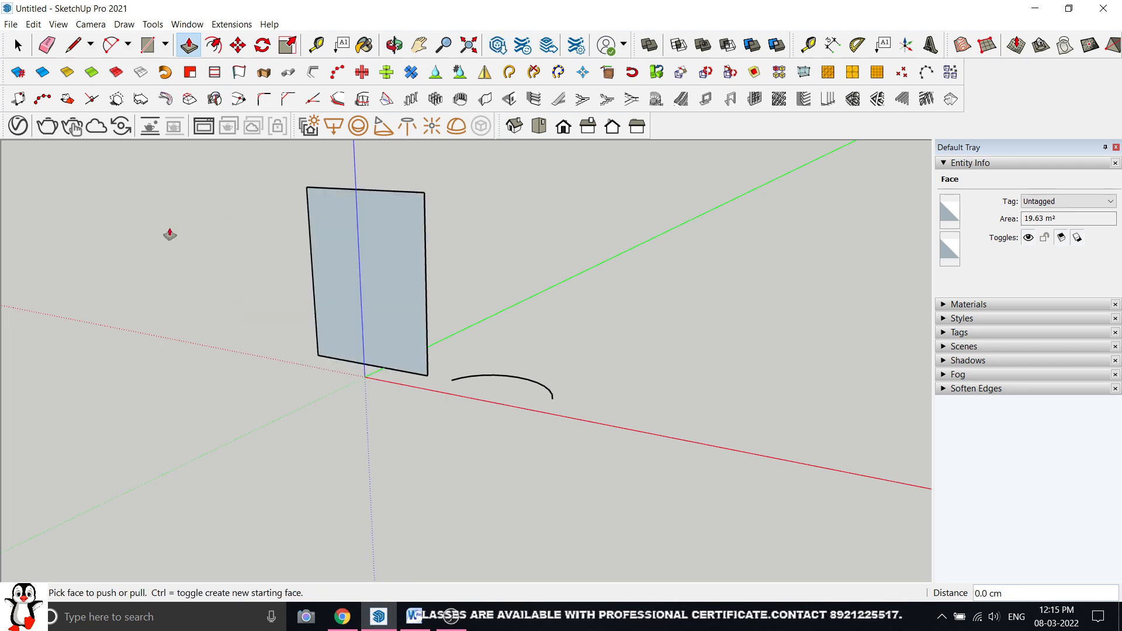
- Delete the vertical face together with its edges, leaving the arc in place
{"action": "key", "text": "space"}
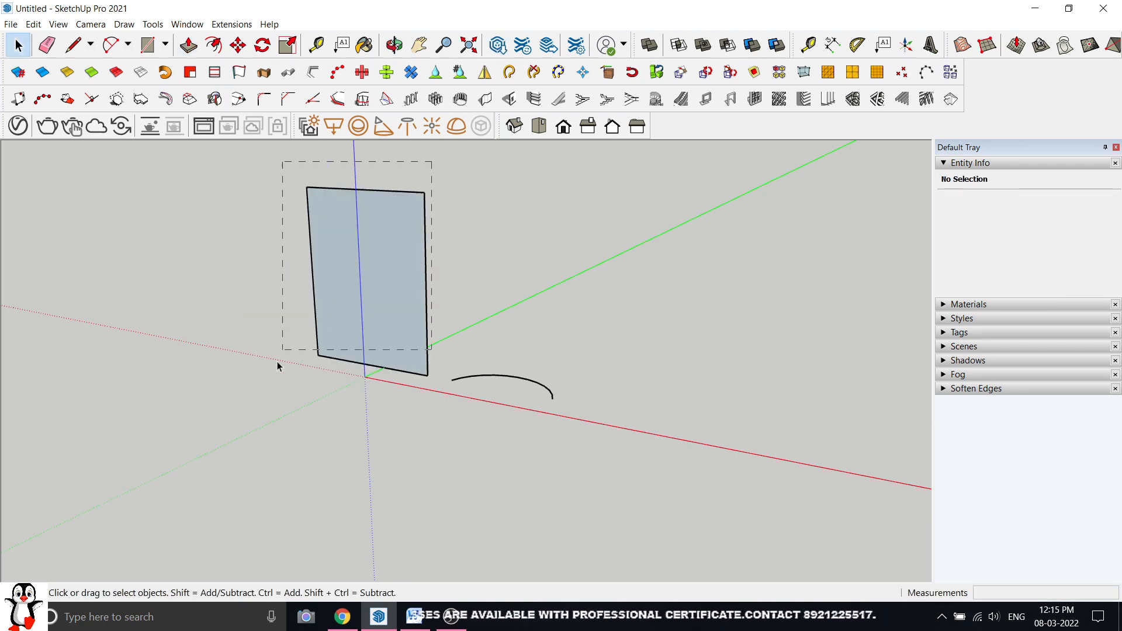
{"action": "left_click_drag", "start_coordinate": [277, 366], "coordinate": [256, 401]}
{"action": "key", "text": "Delete"}
- Extrude the arc 350 cm upward along the blue axis into a curved surface with Extrude Lines
{"action": "scroll", "coordinate": [544, 393], "scroll_direction": "up", "scroll_amount": 3}
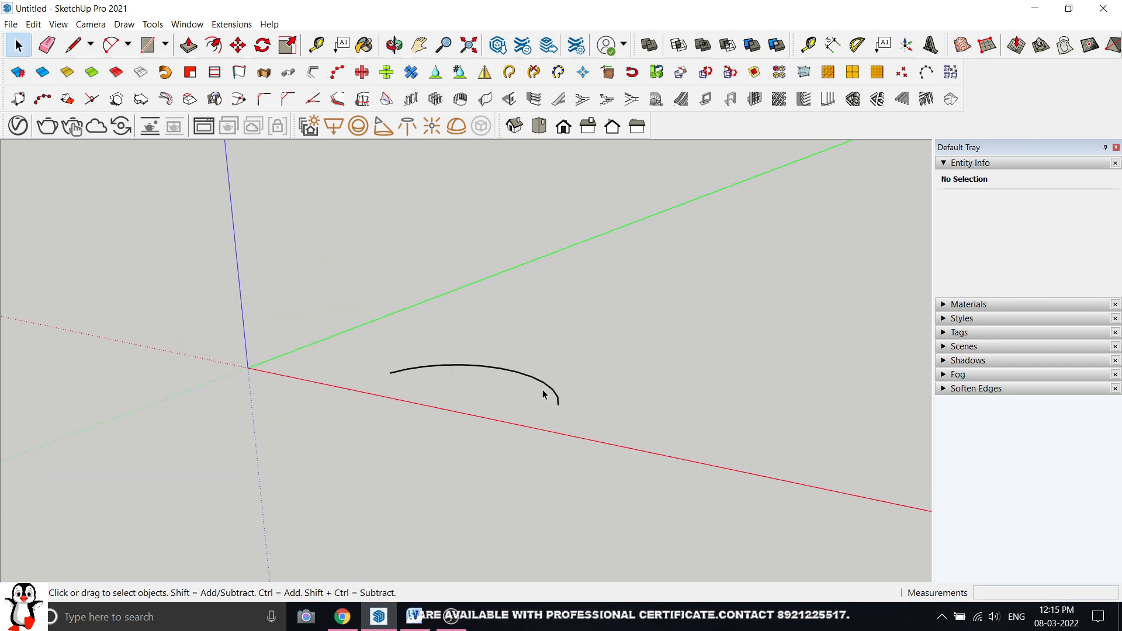
{"action": "scroll", "coordinate": [525, 387], "scroll_direction": "up", "scroll_amount": 3}
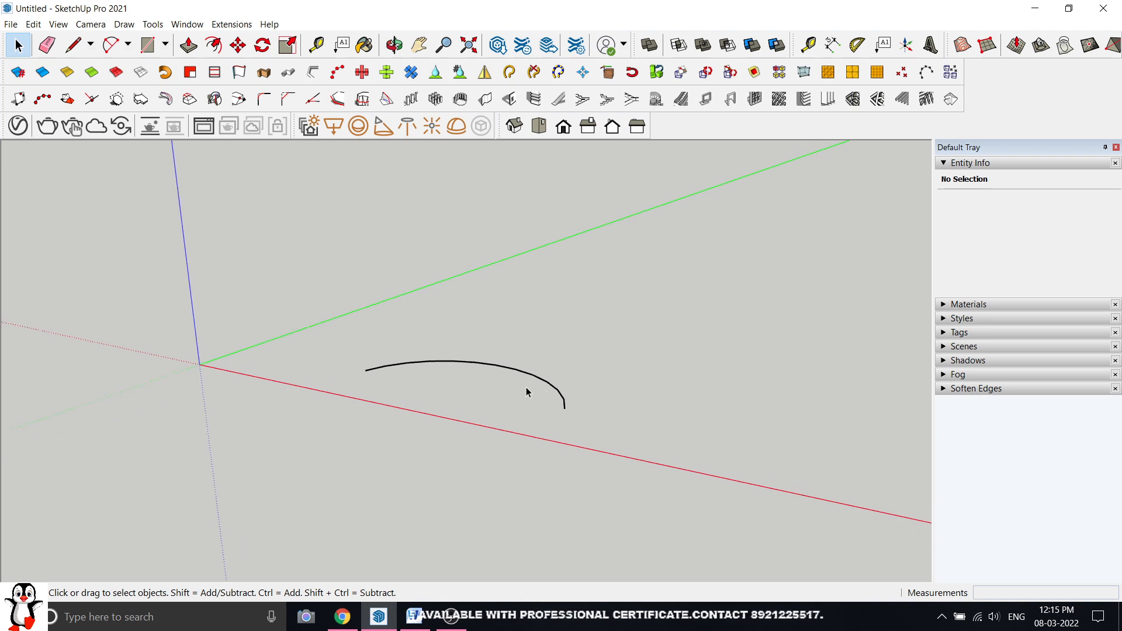
{"action": "left_click_drag", "start_coordinate": [542, 344], "coordinate": [459, 472]}
{"action": "scroll", "coordinate": [469, 388], "scroll_direction": "up", "scroll_amount": 2}
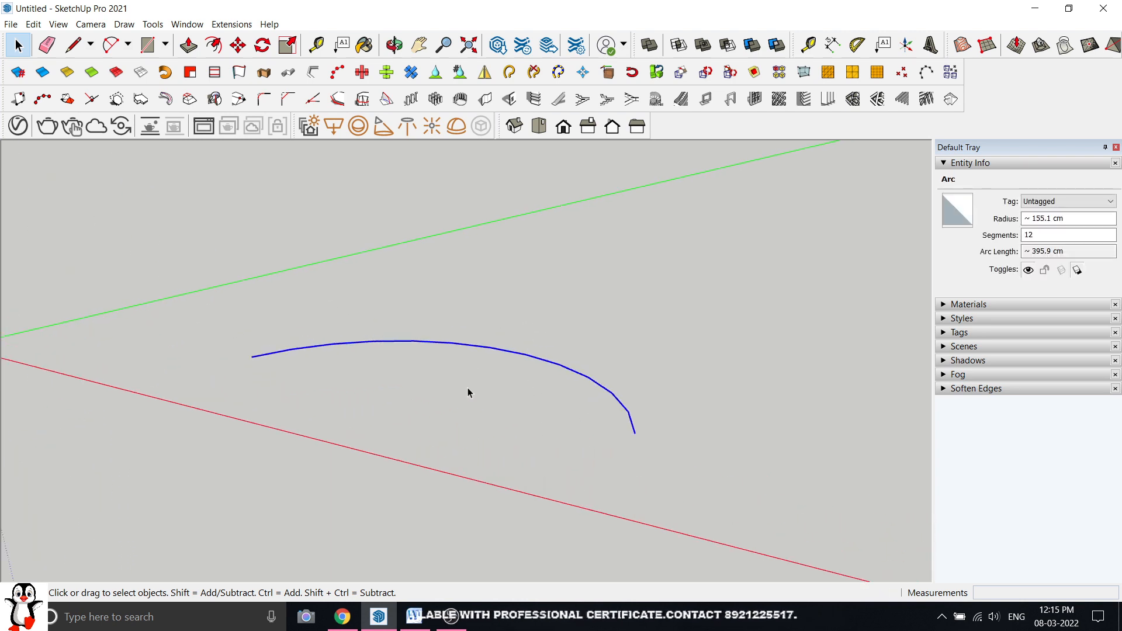
{"action": "scroll", "coordinate": [467, 391], "scroll_direction": "down", "scroll_amount": 2}
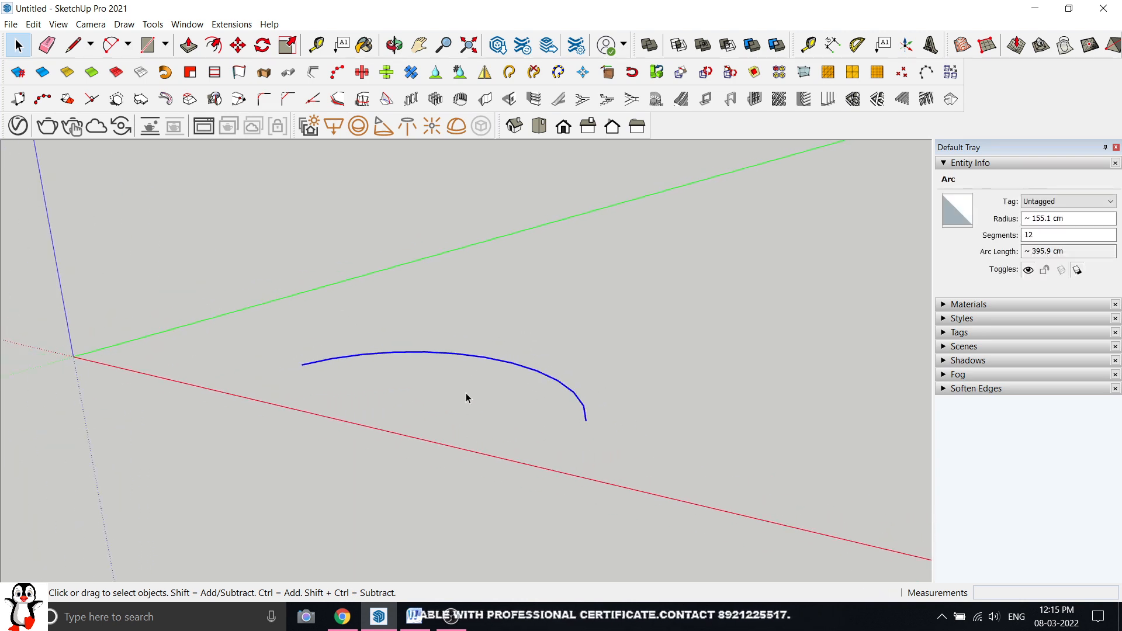
{"action": "left_click", "coordinate": [260, 76]}
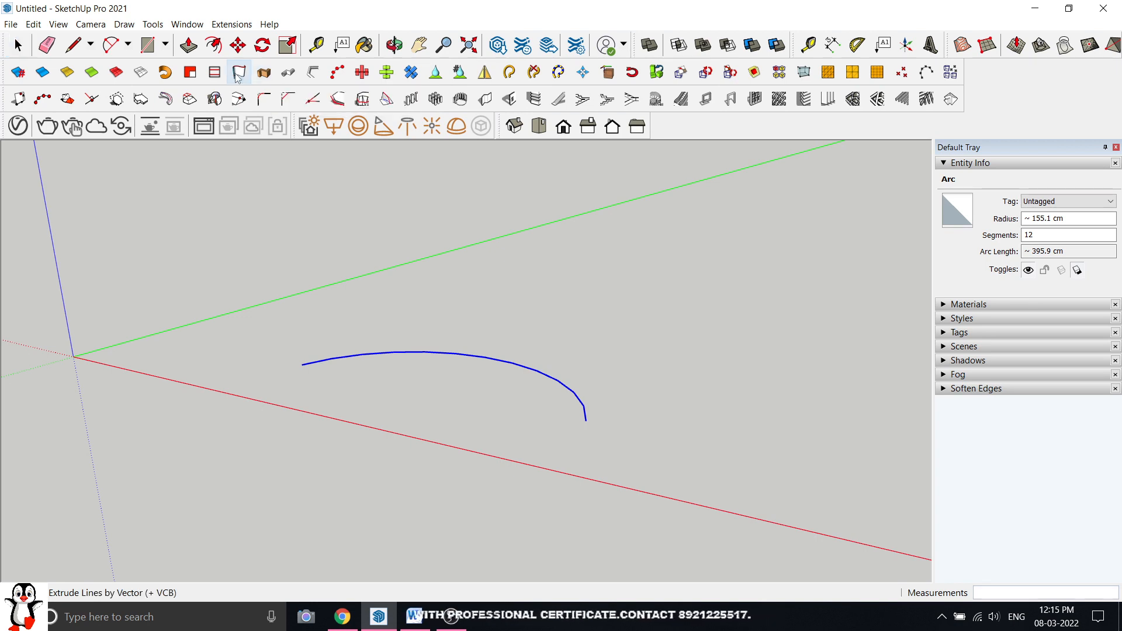
{"action": "left_click", "coordinate": [301, 365]}
{"action": "scroll", "coordinate": [302, 365], "scroll_direction": "down", "scroll_amount": 1}
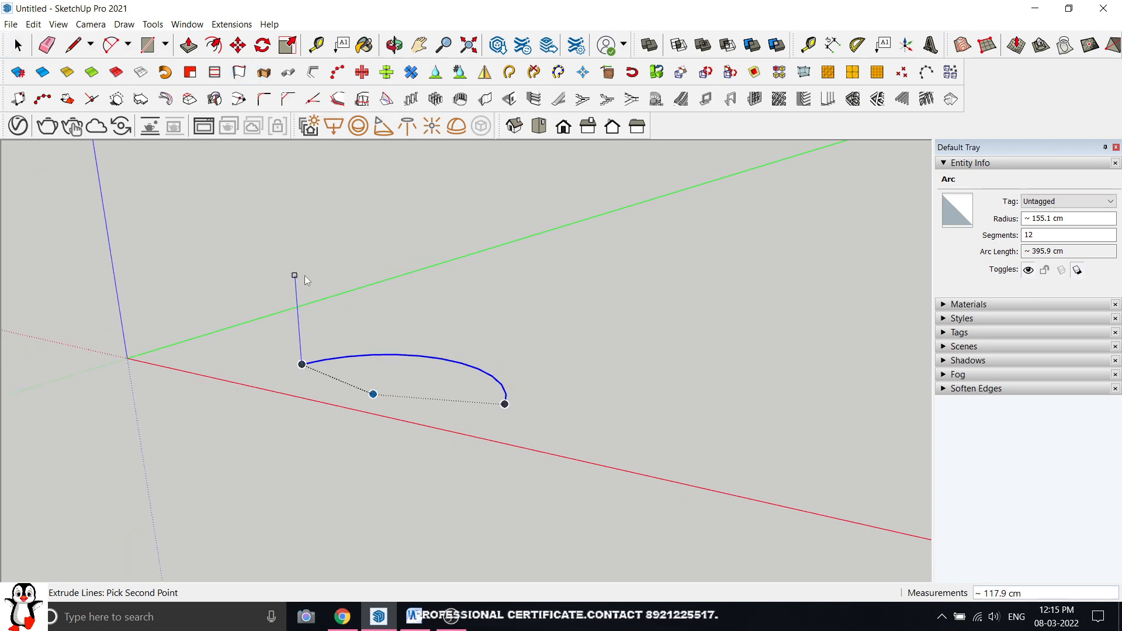
{"action": "type", "text": "35"}
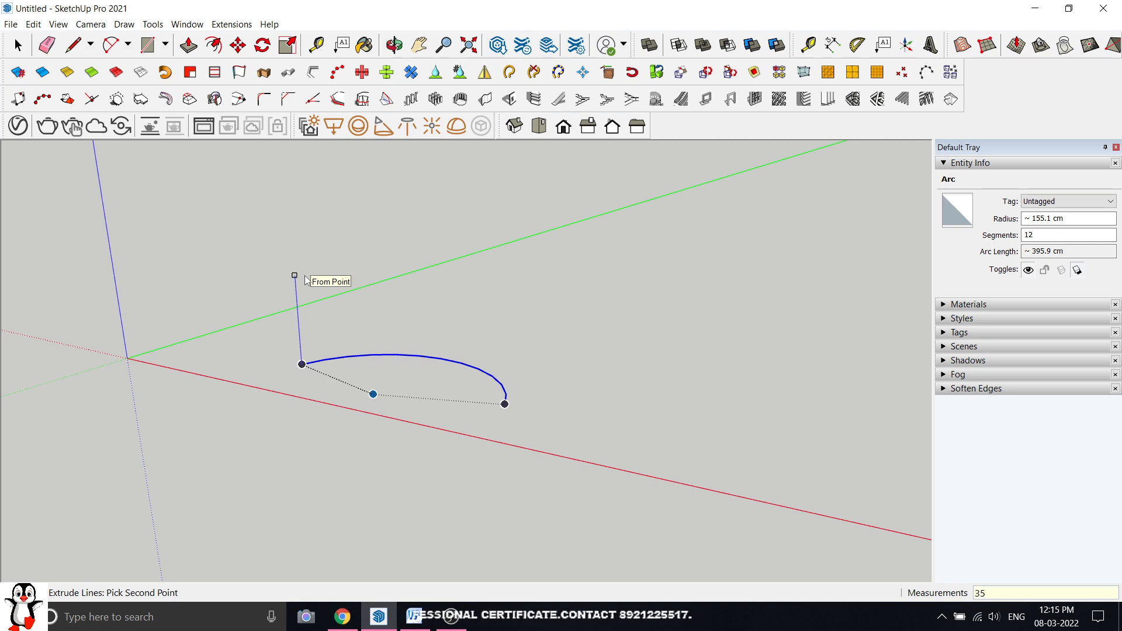
{"action": "type", "text": "0"}
{"action": "key", "text": "Return"}
{"action": "middle_click_drag", "start_coordinate": [475, 438], "coordinate": [274, 351]}
{"action": "left_click", "coordinate": [345, 331]}
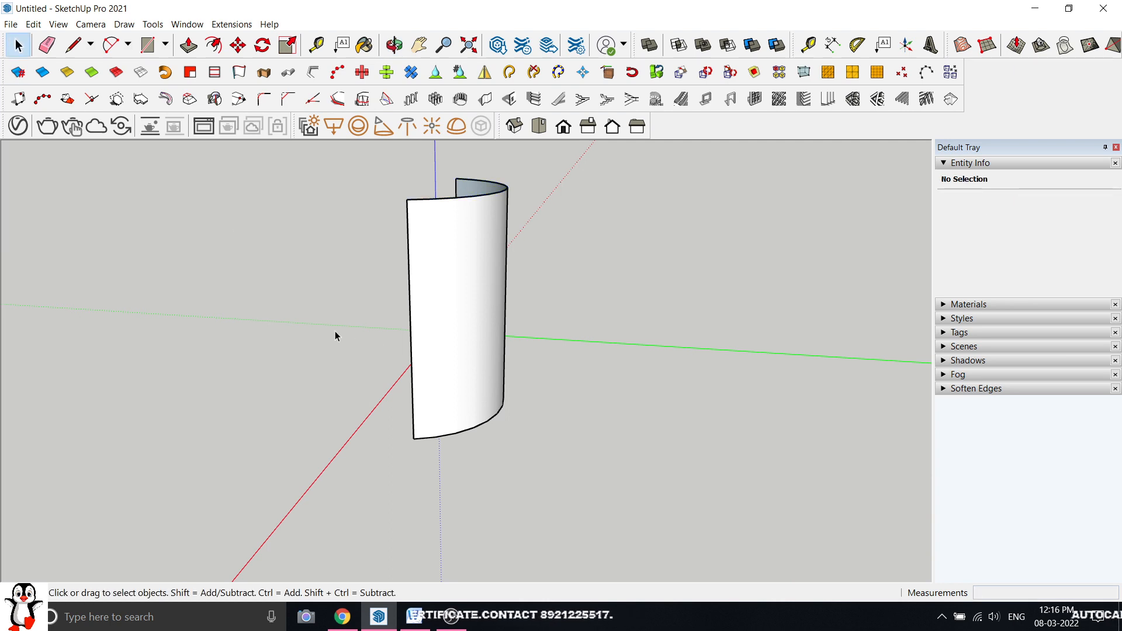
{"action": "middle_click_drag", "start_coordinate": [336, 331], "coordinate": [579, 253]}
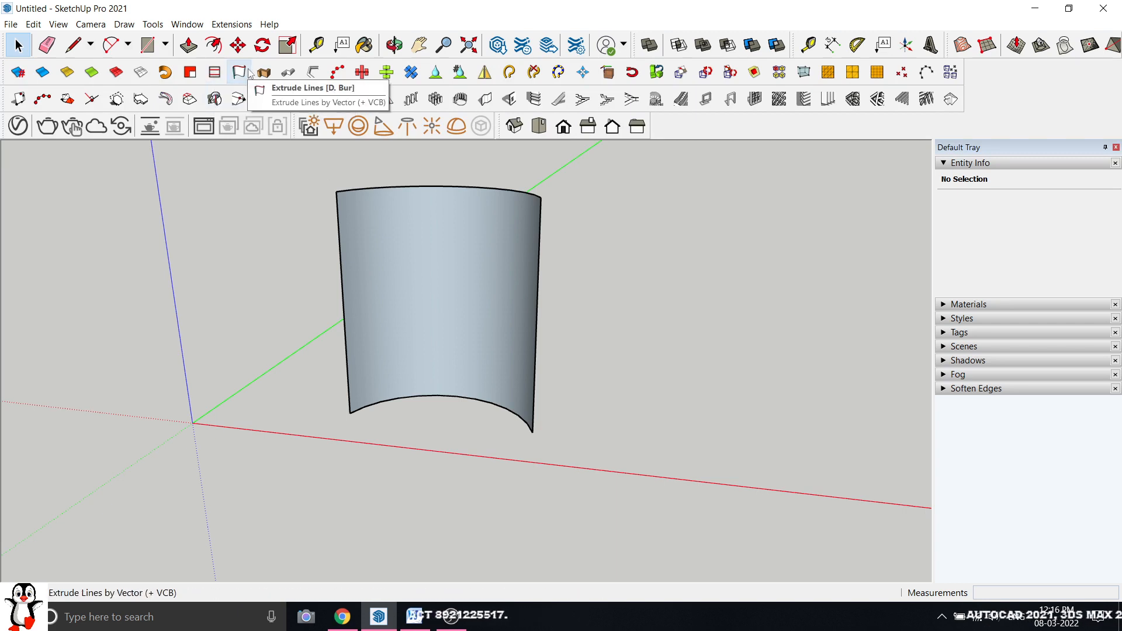
- Delete the extruded curved surface together with its edges to clear the model
{"action": "left_click_drag", "start_coordinate": [313, 176], "coordinate": [633, 513]}
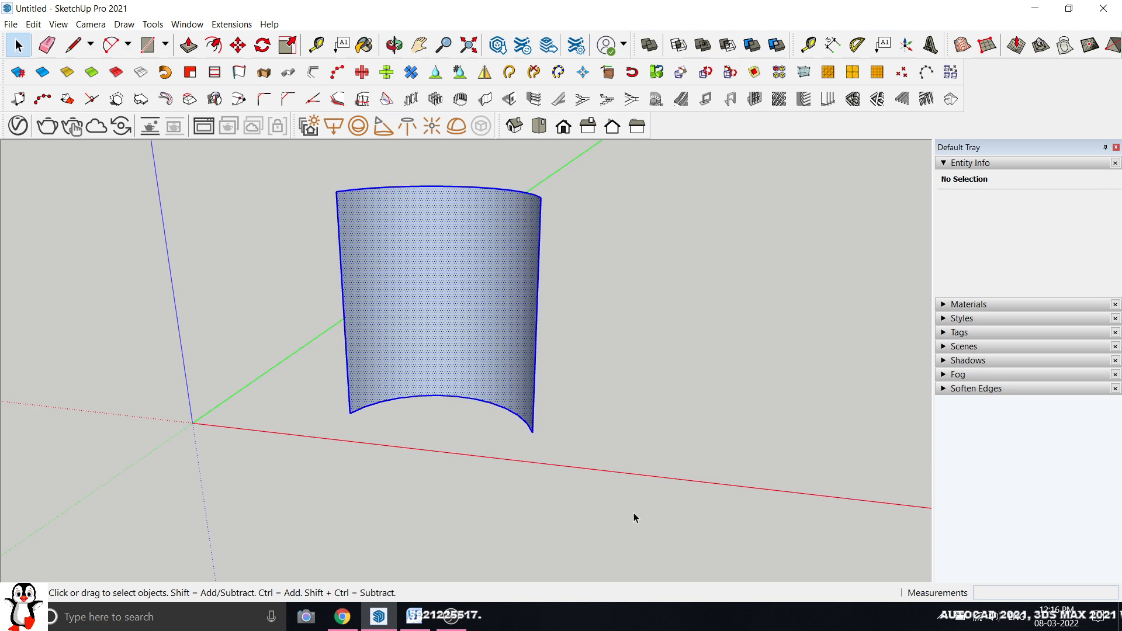
{"action": "key", "text": "Delete"}
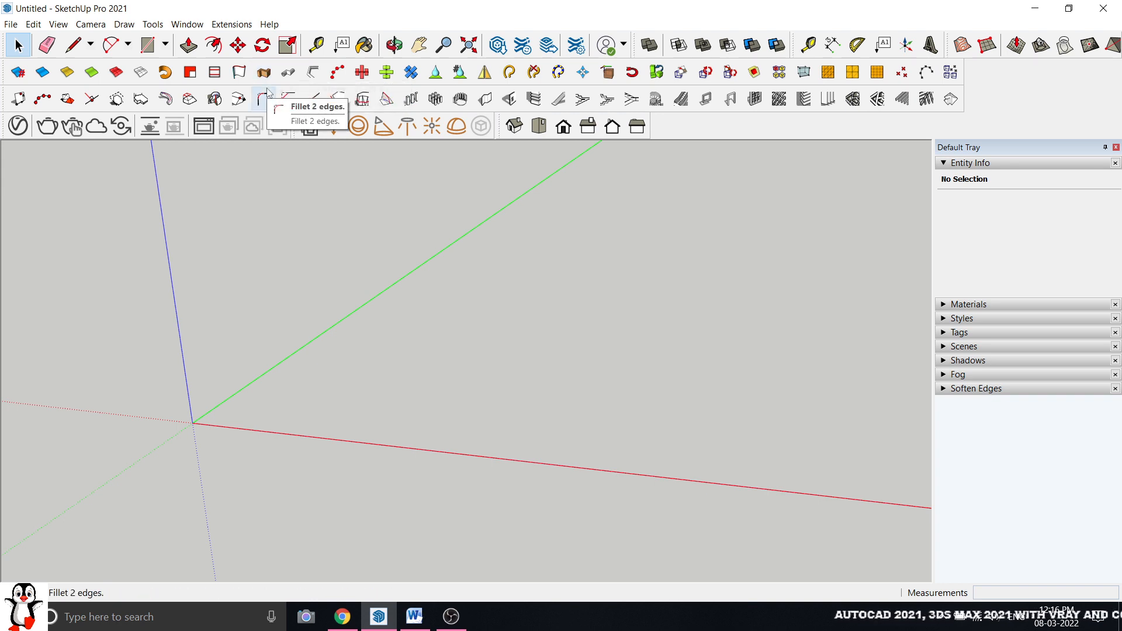
{"action": "scroll", "coordinate": [480, 448], "scroll_direction": "down", "scroll_amount": 3}
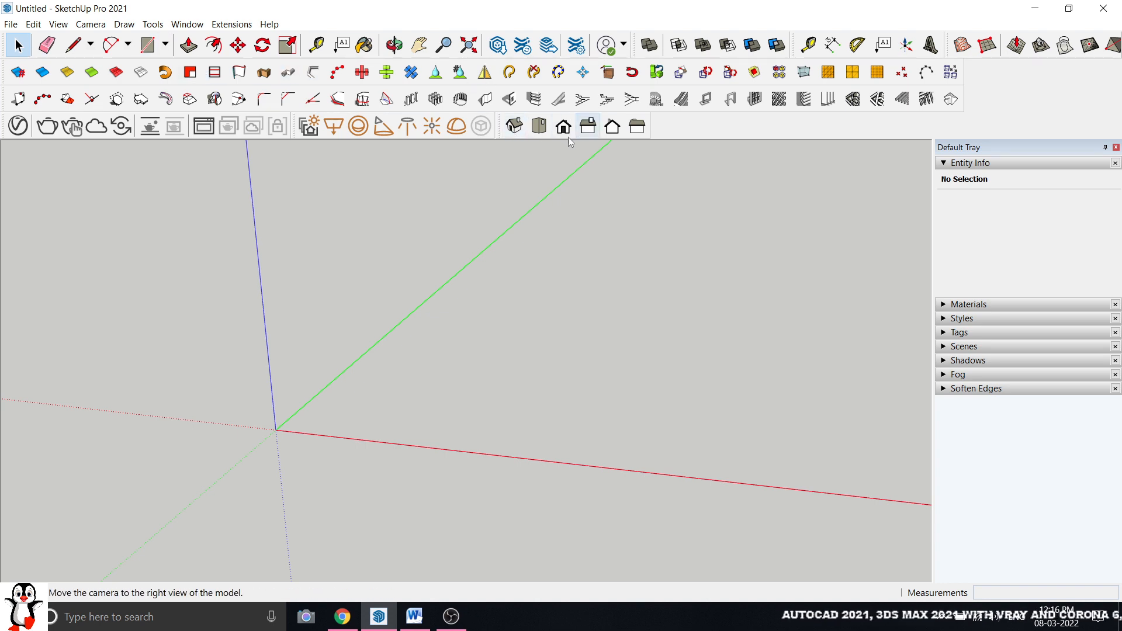
- Draw an upright rectangle on the ground plane around the origin in the top view
{"action": "left_click", "coordinate": [514, 126]}
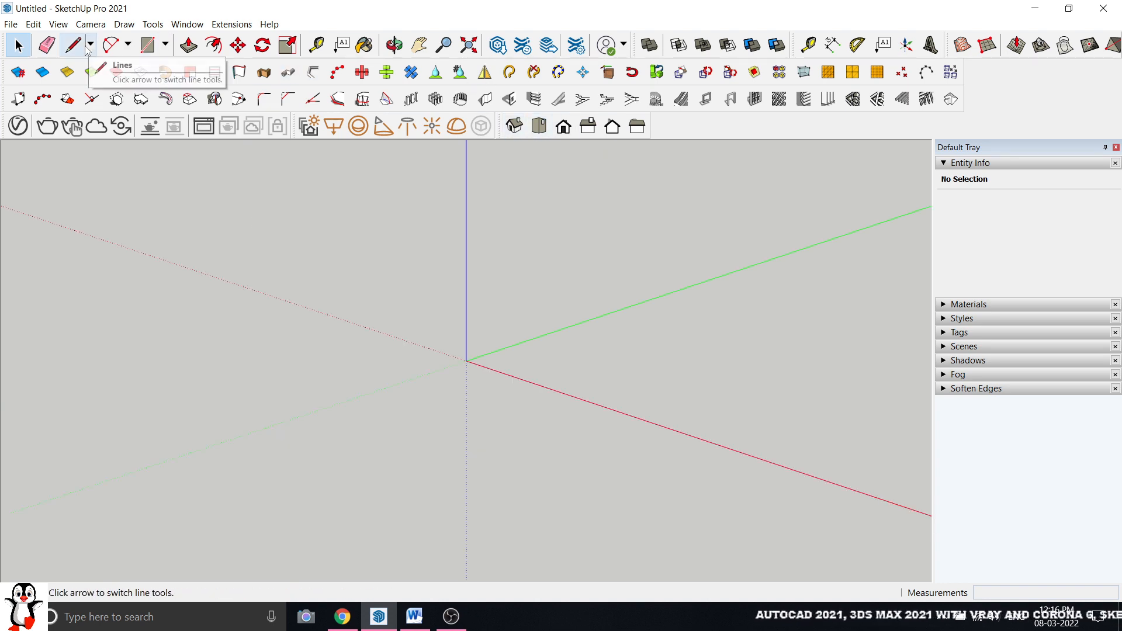
{"action": "left_click", "coordinate": [148, 45]}
{"action": "left_click", "coordinate": [544, 134]}
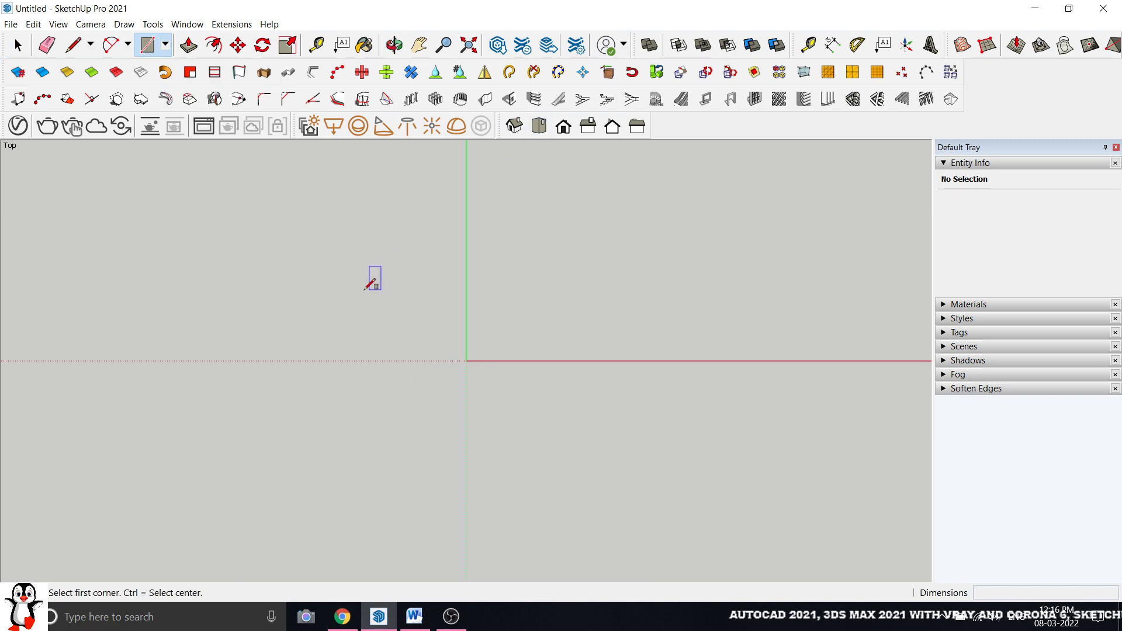
{"action": "left_click", "coordinate": [300, 188]}
{"action": "left_click", "coordinate": [545, 520]}
- Delete the rectangle's lower edge to leave an open U-shaped path, and show it in the isometric view
{"action": "left_click", "coordinate": [13, 43]}
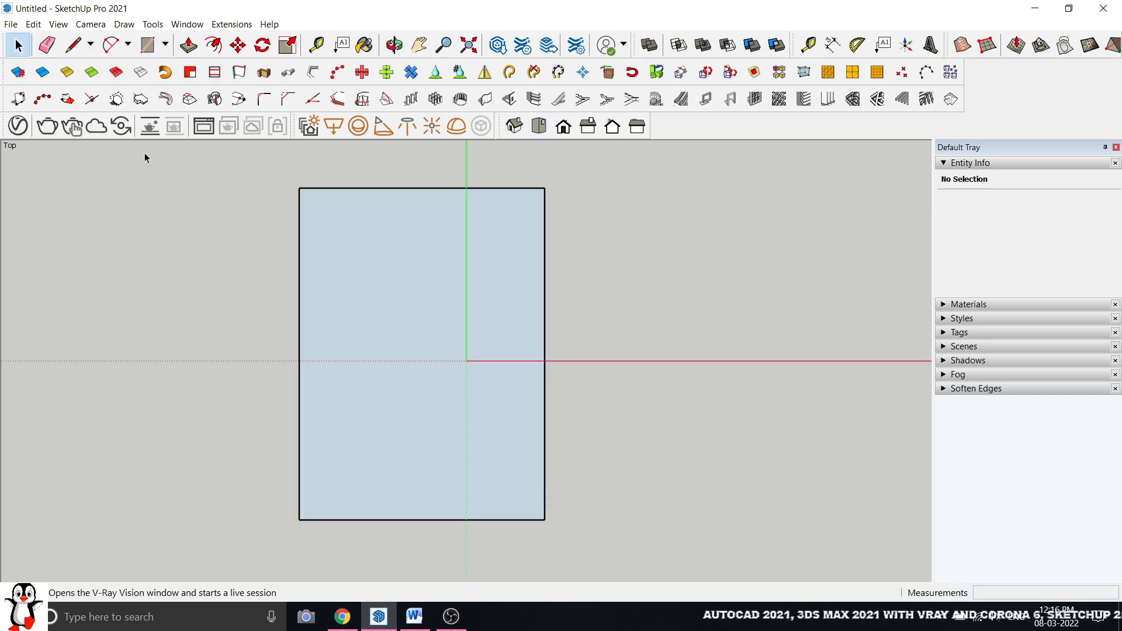
{"action": "left_click_drag", "start_coordinate": [426, 552], "coordinate": [358, 422]}
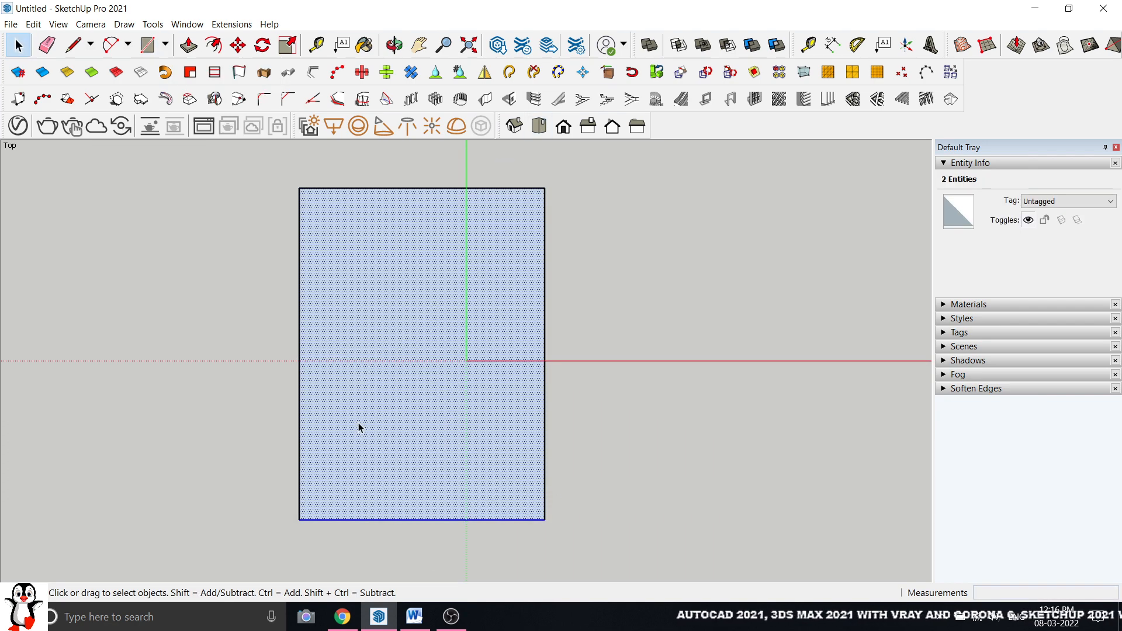
{"action": "left_click", "coordinate": [621, 488]}
{"action": "left_click", "coordinate": [461, 518]}
{"action": "key", "text": "Delete"}
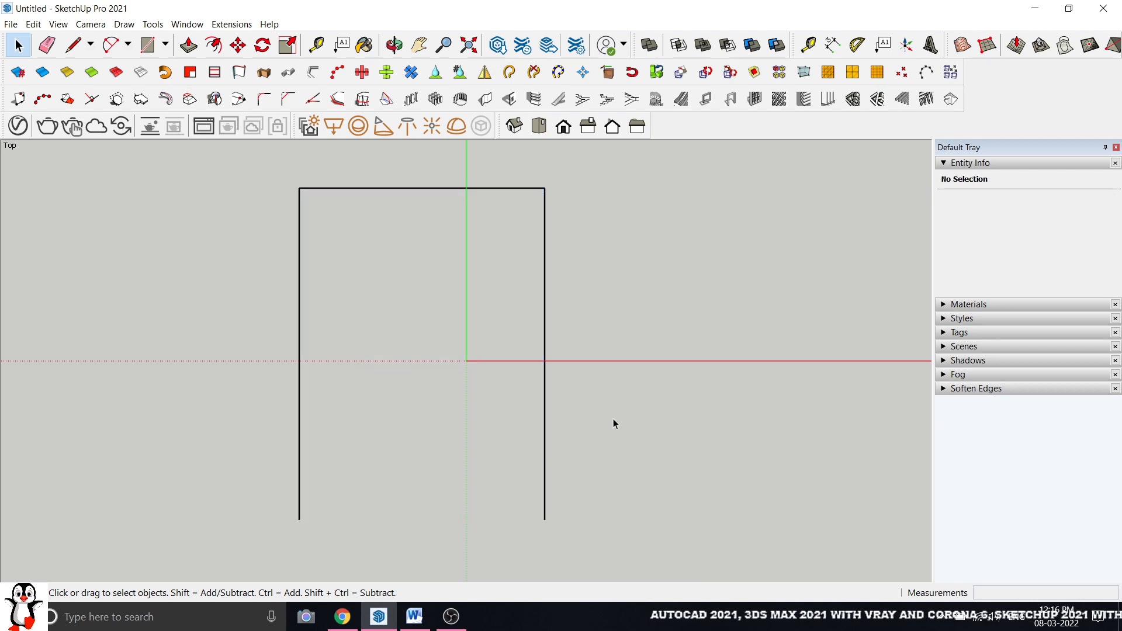
{"action": "middle_click_drag", "start_coordinate": [612, 418], "coordinate": [574, 394]}
{"action": "left_click", "coordinate": [514, 125]}
{"action": "scroll", "coordinate": [445, 361], "scroll_direction": "up", "scroll_amount": 1}
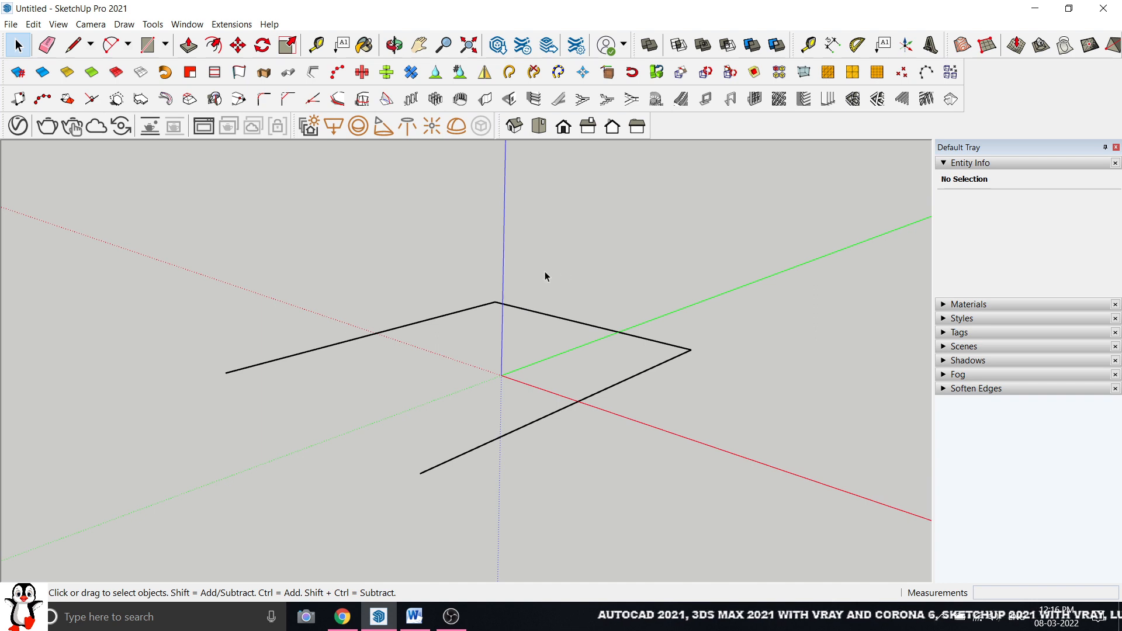
{"action": "scroll", "coordinate": [328, 364], "scroll_direction": "down", "scroll_amount": 1}
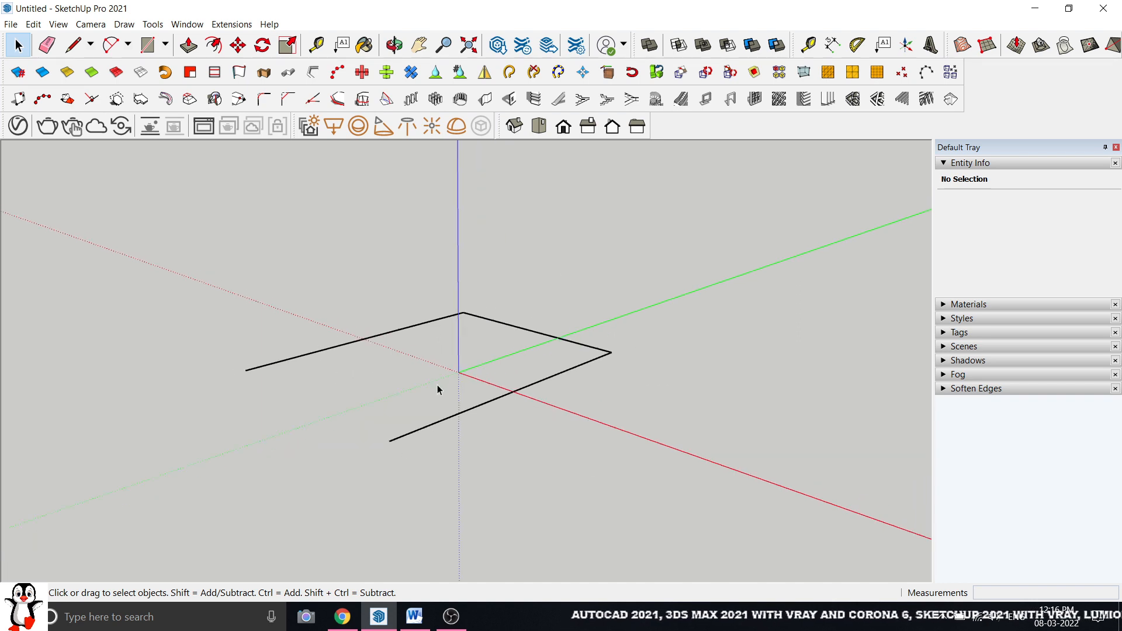
{"action": "scroll", "coordinate": [436, 386], "scroll_direction": "up", "scroll_amount": 1}
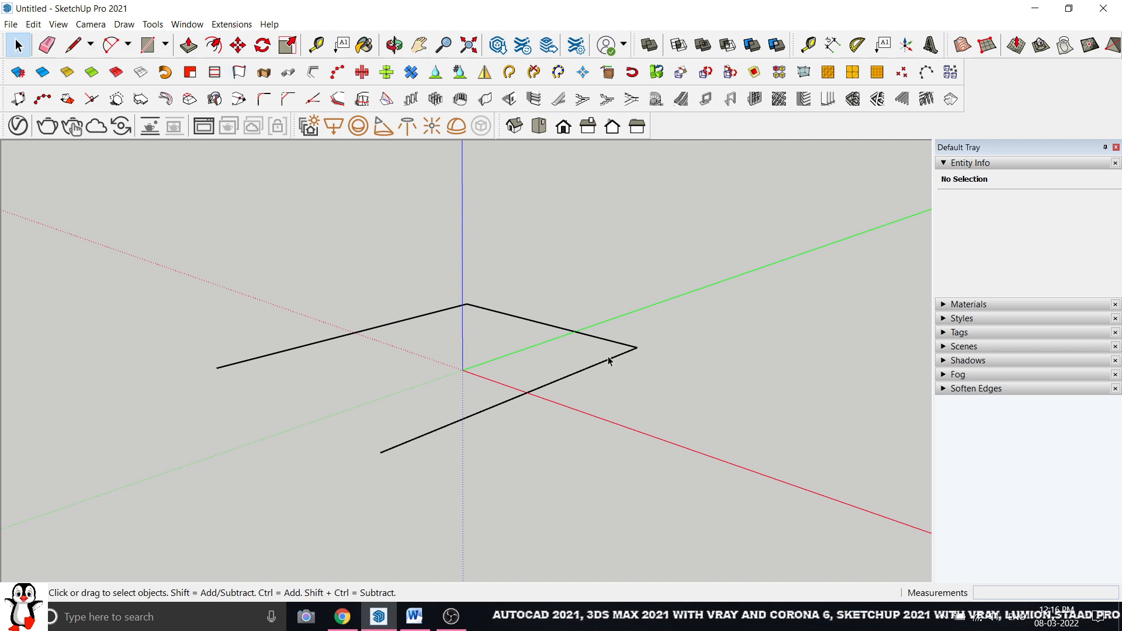
- Start Extrude Along Path on the three edges with Edge alignment, a width of 22 cm and a height of 300 cm
{"action": "left_click_drag", "start_coordinate": [206, 525], "coordinate": [206, 524]}
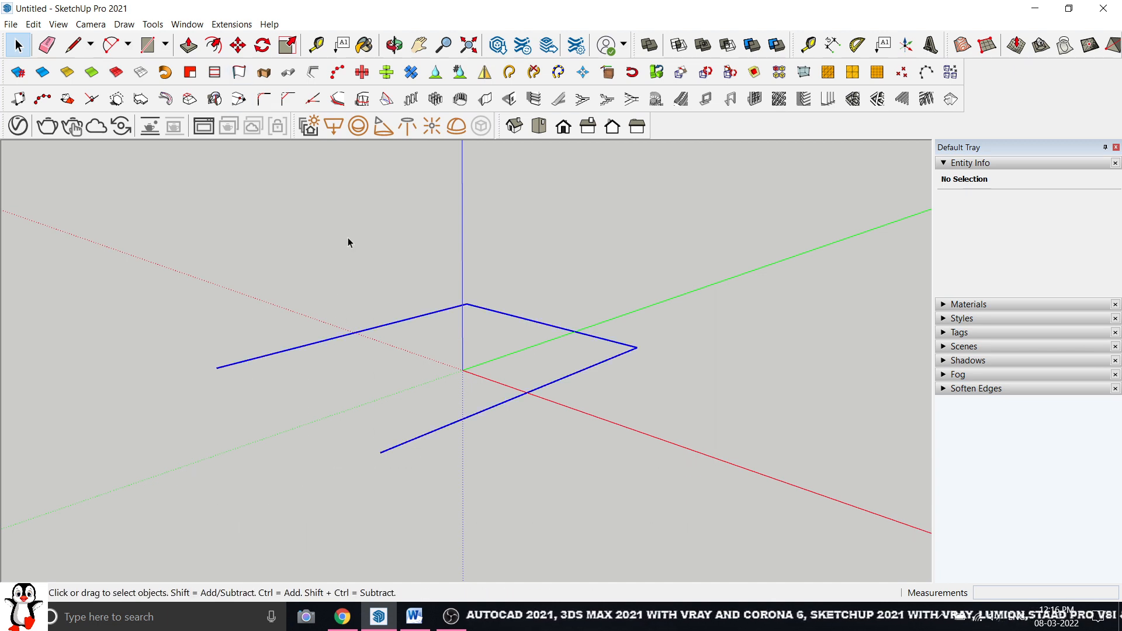
{"action": "left_click", "coordinate": [264, 73]}
{"action": "left_click_drag", "start_coordinate": [553, 248], "coordinate": [754, 164]}
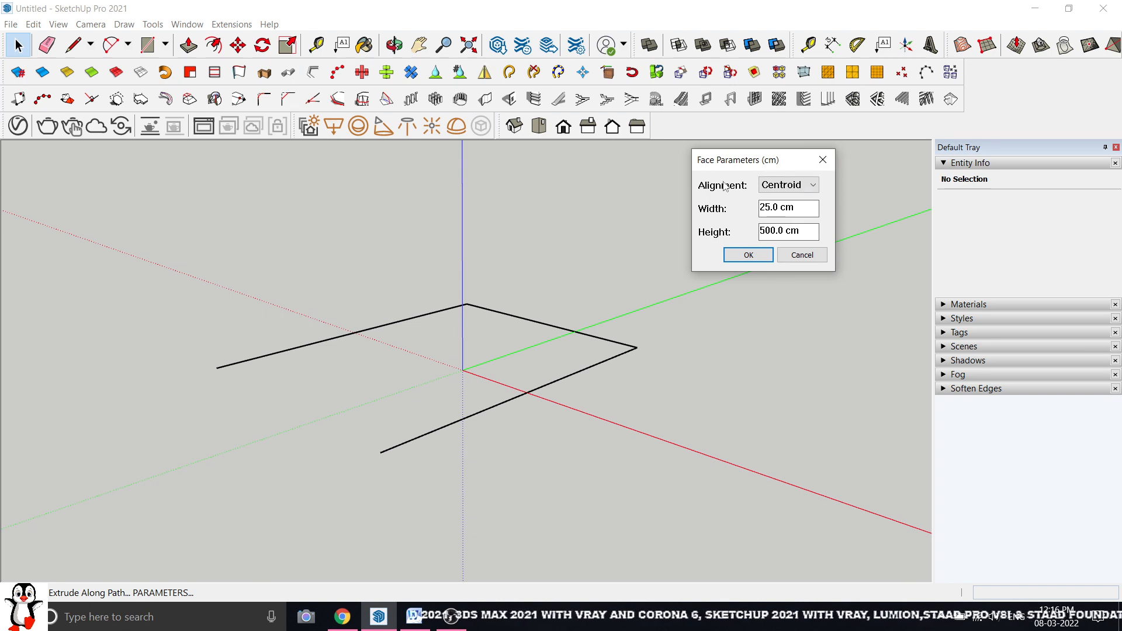
{"action": "left_click", "coordinate": [791, 186]}
{"action": "left_click", "coordinate": [784, 196]}
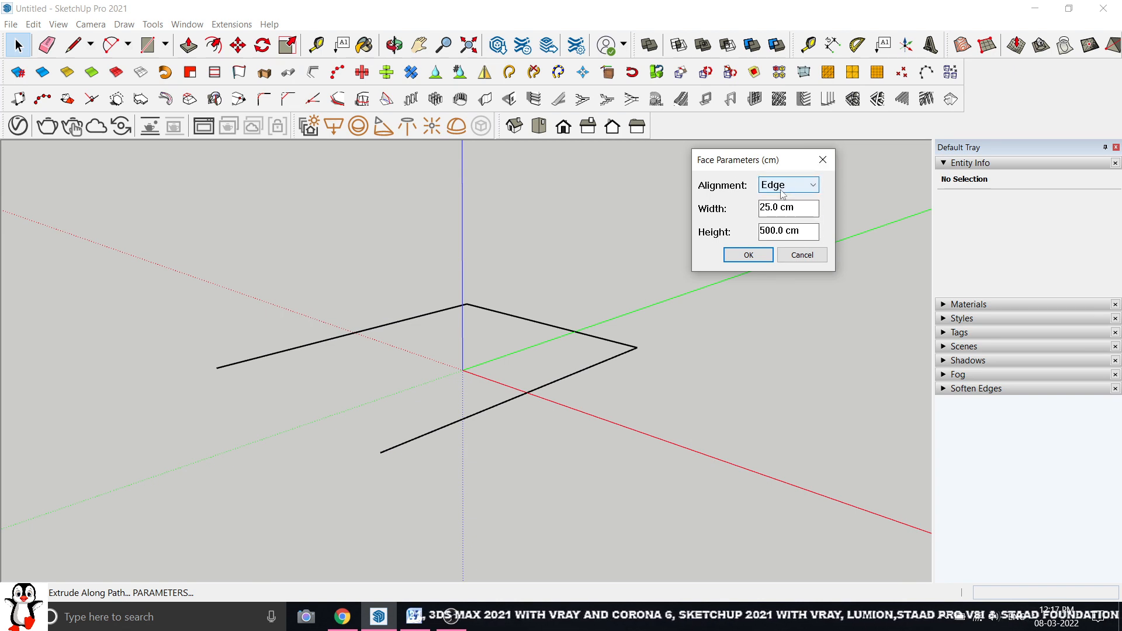
{"action": "left_click", "coordinate": [780, 186]}
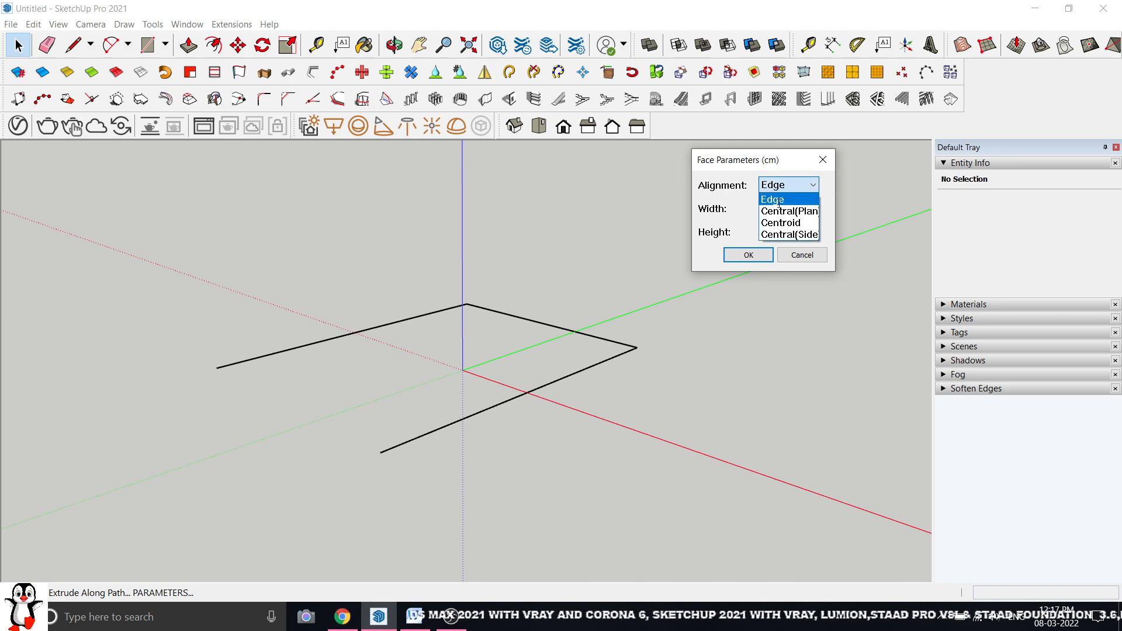
{"action": "left_click", "coordinate": [779, 200]}
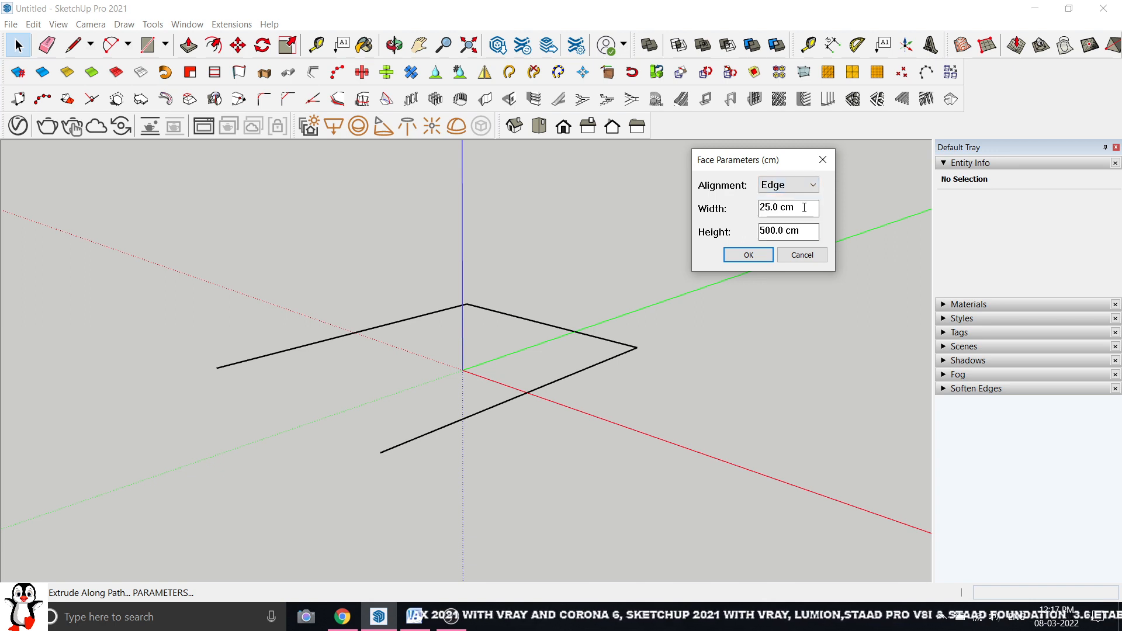
{"action": "left_click_drag", "start_coordinate": [804, 207], "coordinate": [741, 208]}
{"action": "type", "text": "22"}
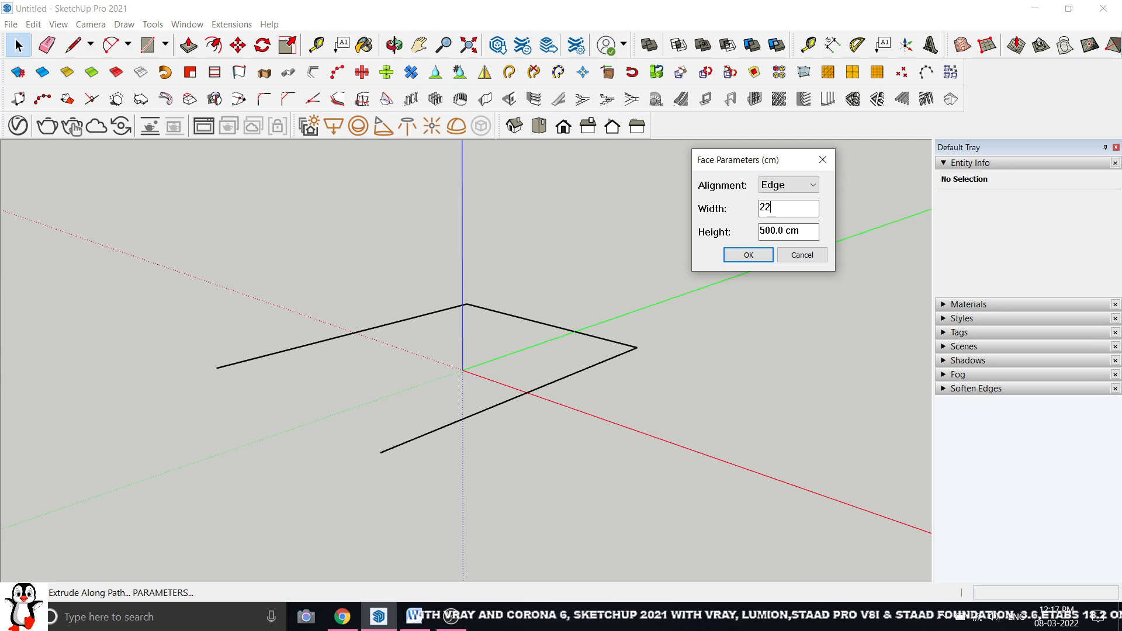
{"action": "left_click_drag", "start_coordinate": [805, 231], "coordinate": [692, 237]}
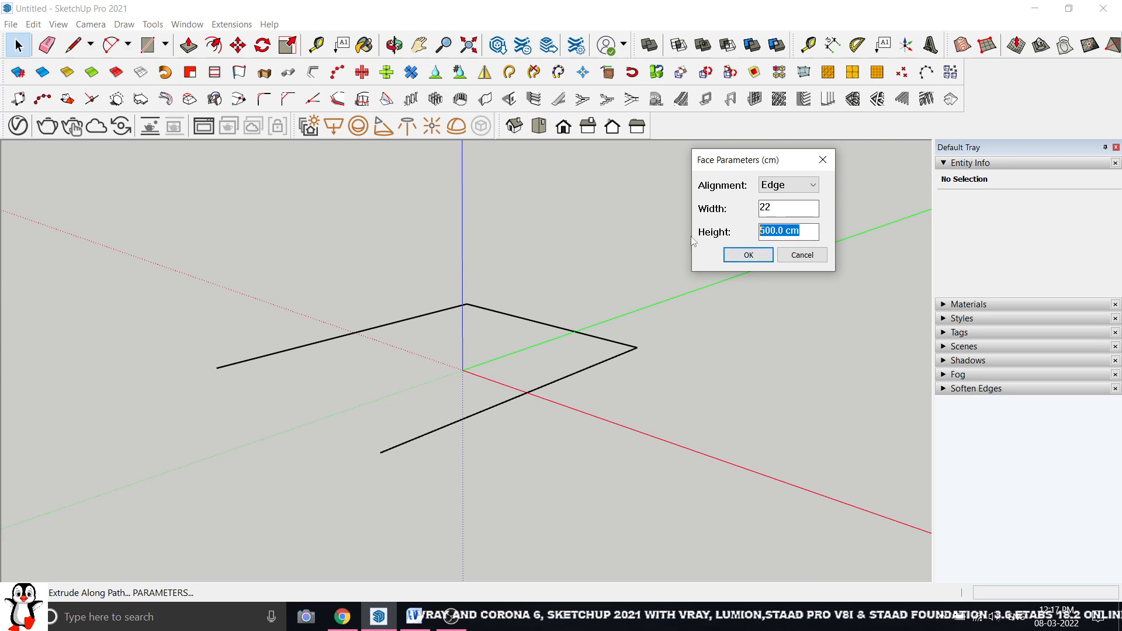
{"action": "type", "text": "300"}
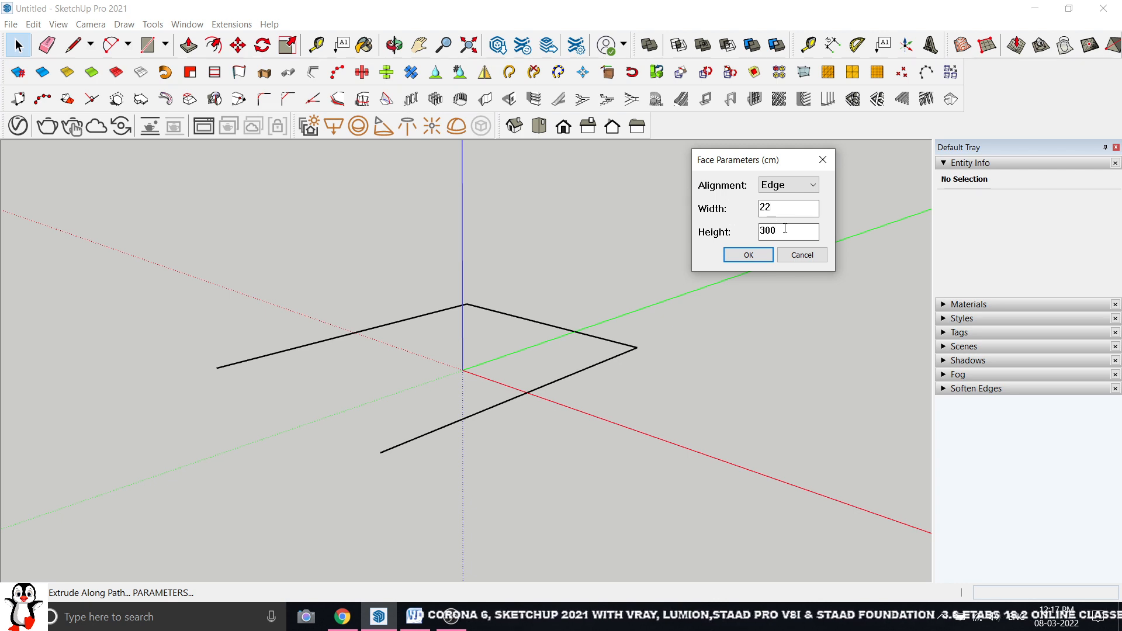
- Generate the Edge-aligned walls from the suggested end and side of the path, and undo the extrusion
{"action": "left_click", "coordinate": [750, 255]}
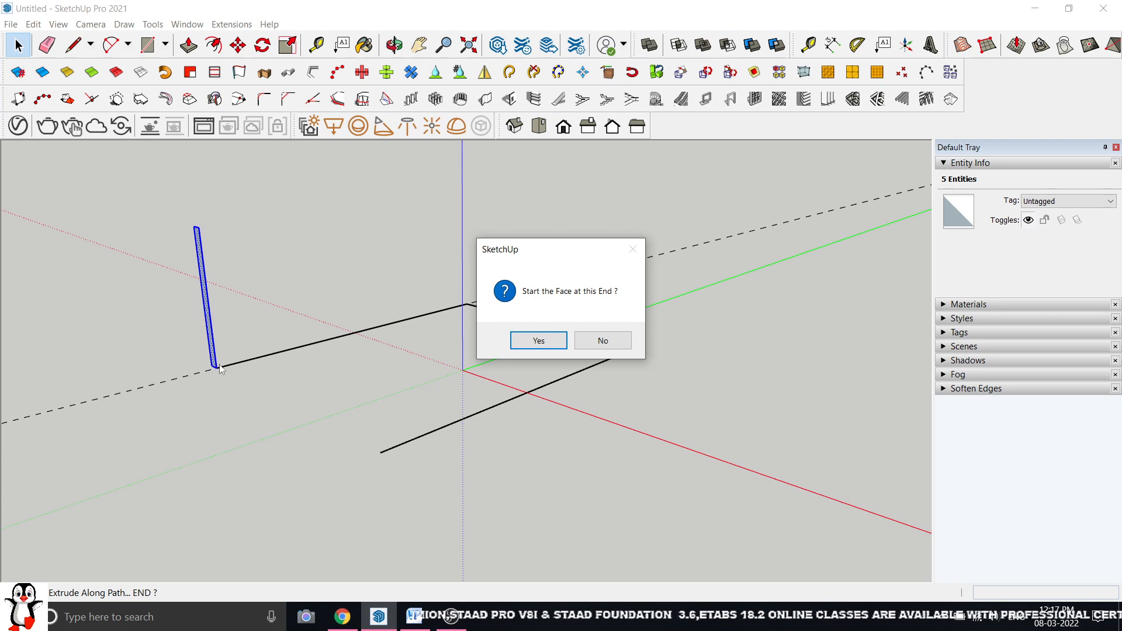
{"action": "left_click", "coordinate": [539, 340]}
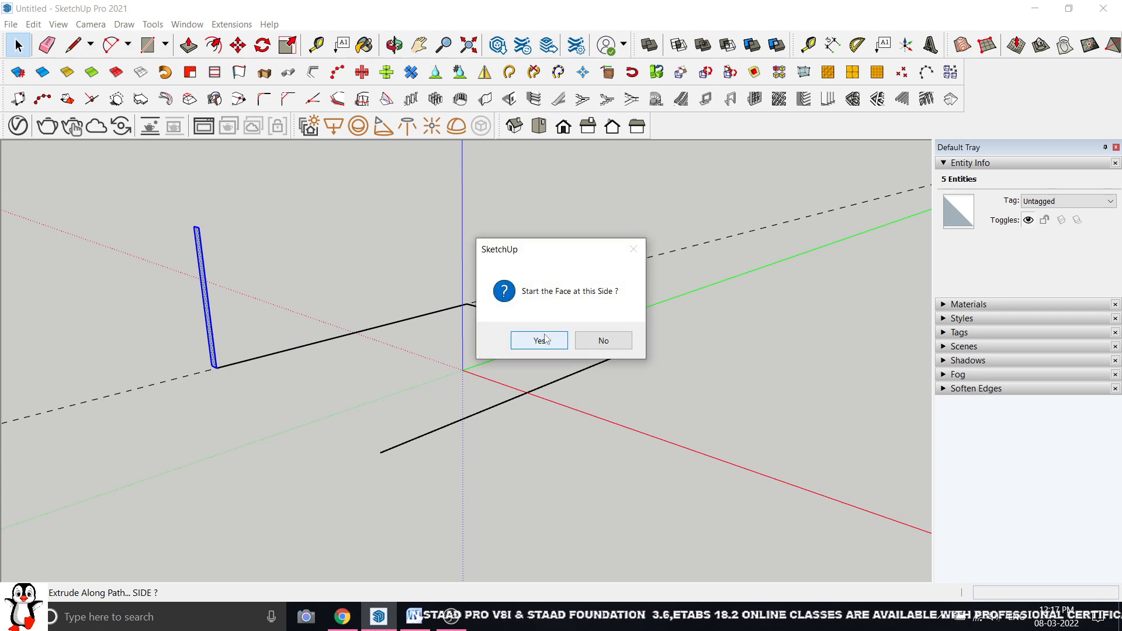
{"action": "left_click", "coordinate": [544, 339]}
{"action": "middle_click_drag", "start_coordinate": [328, 355], "coordinate": [408, 384]}
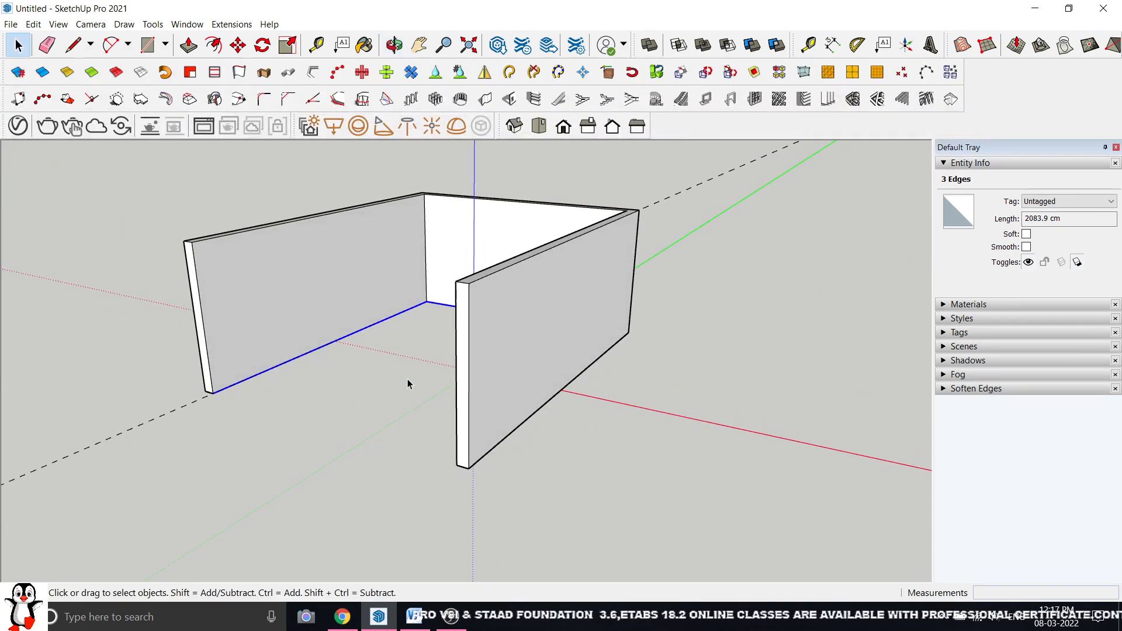
{"action": "key", "text": "ctrl+z"}
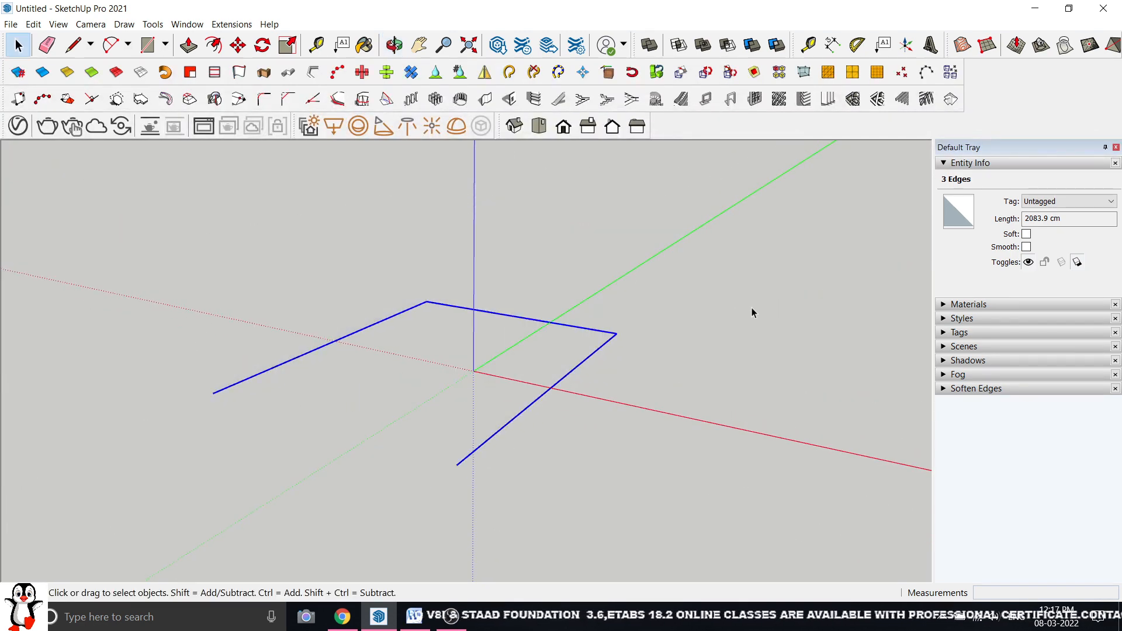
- Extrude the path into walls with Central(Plan) alignment, declining the suggested start end, and undo the extrusion
{"action": "left_click", "coordinate": [236, 74]}
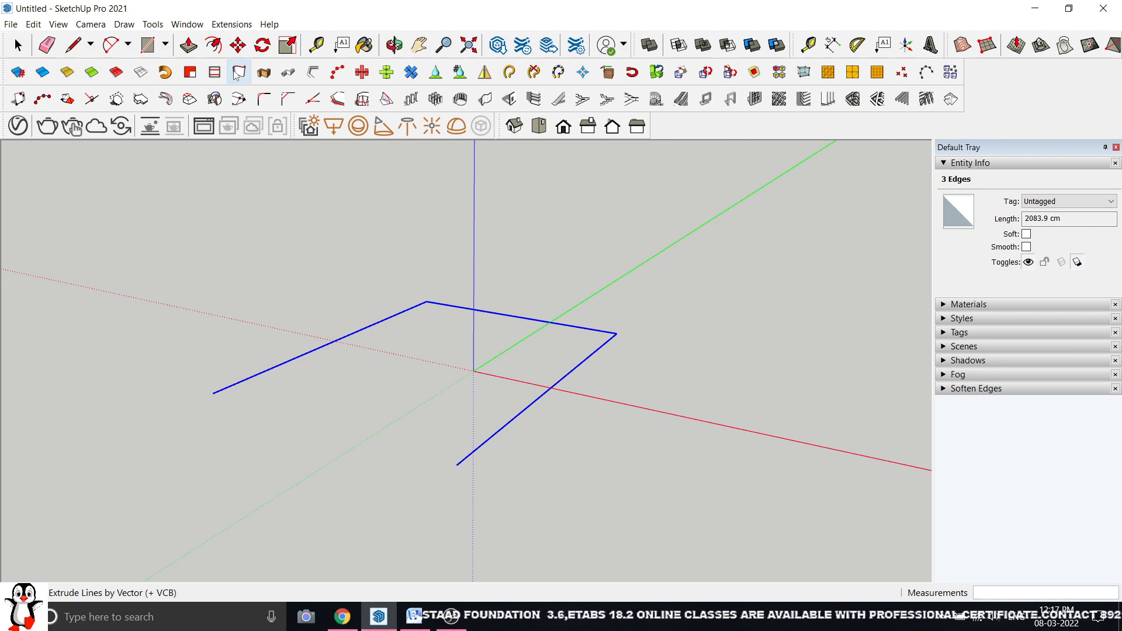
{"action": "left_click", "coordinate": [264, 73]}
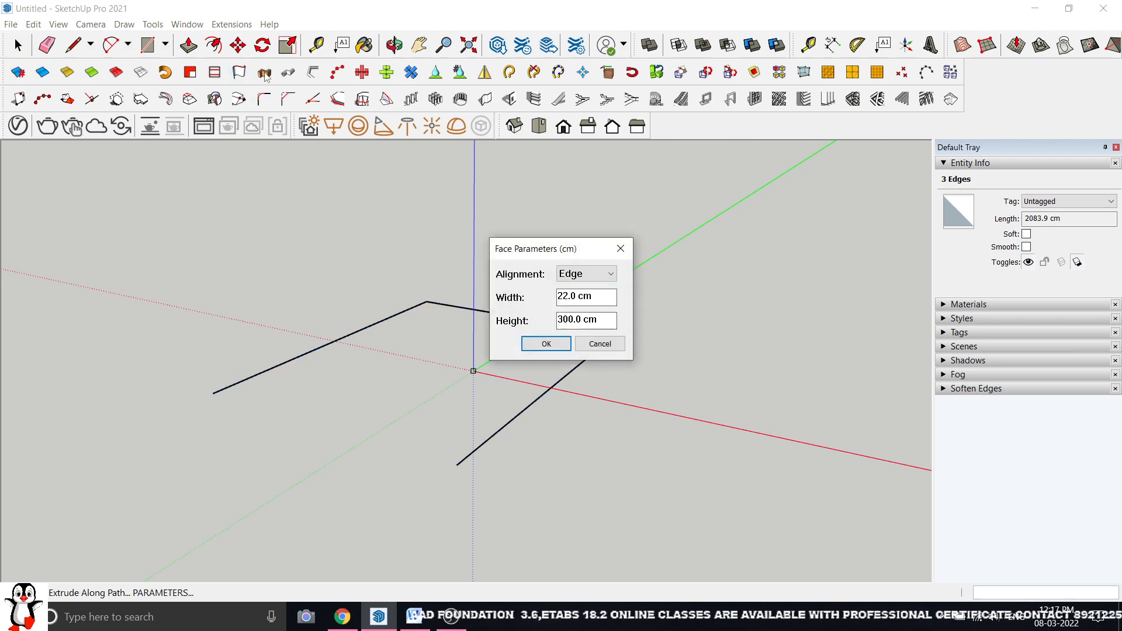
{"action": "left_click_drag", "start_coordinate": [570, 250], "coordinate": [816, 139]}
{"action": "left_click", "coordinate": [828, 164]}
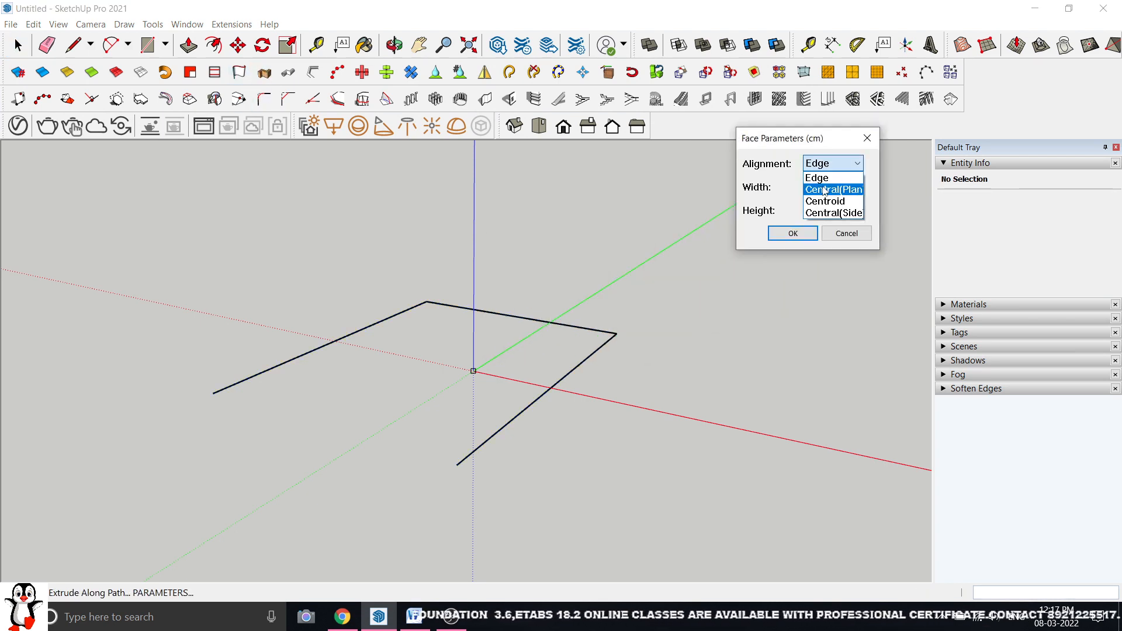
{"action": "left_click", "coordinate": [830, 189]}
{"action": "left_click", "coordinate": [792, 233]}
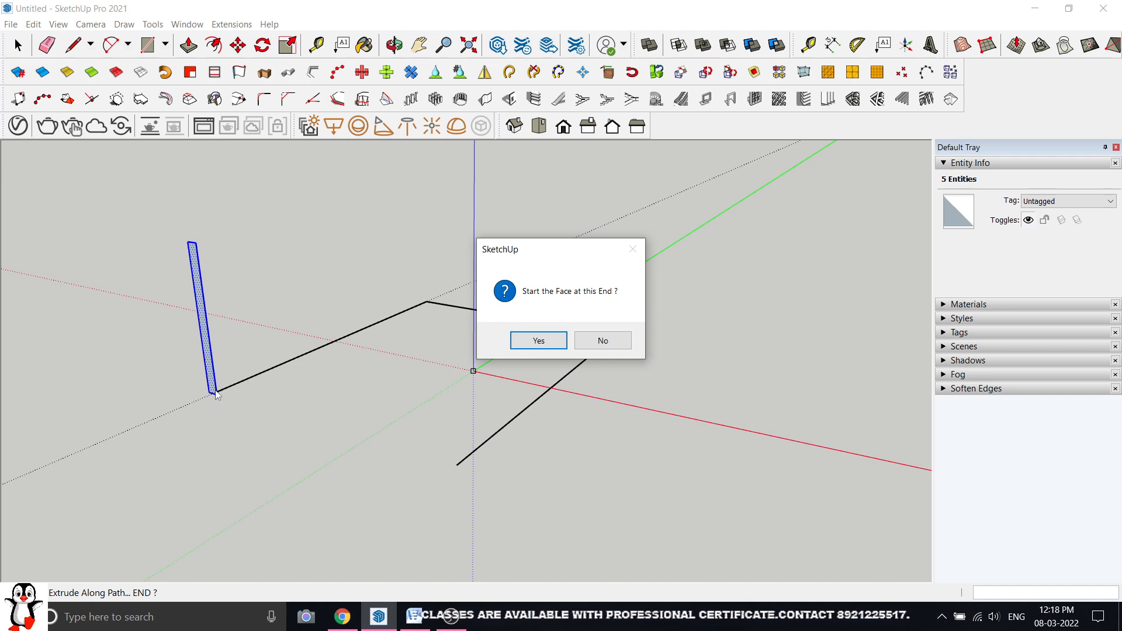
{"action": "left_click", "coordinate": [602, 340]}
{"action": "scroll", "coordinate": [216, 396], "scroll_direction": "up", "scroll_amount": 3}
{"action": "scroll", "coordinate": [216, 396], "scroll_direction": "up", "scroll_amount": 2}
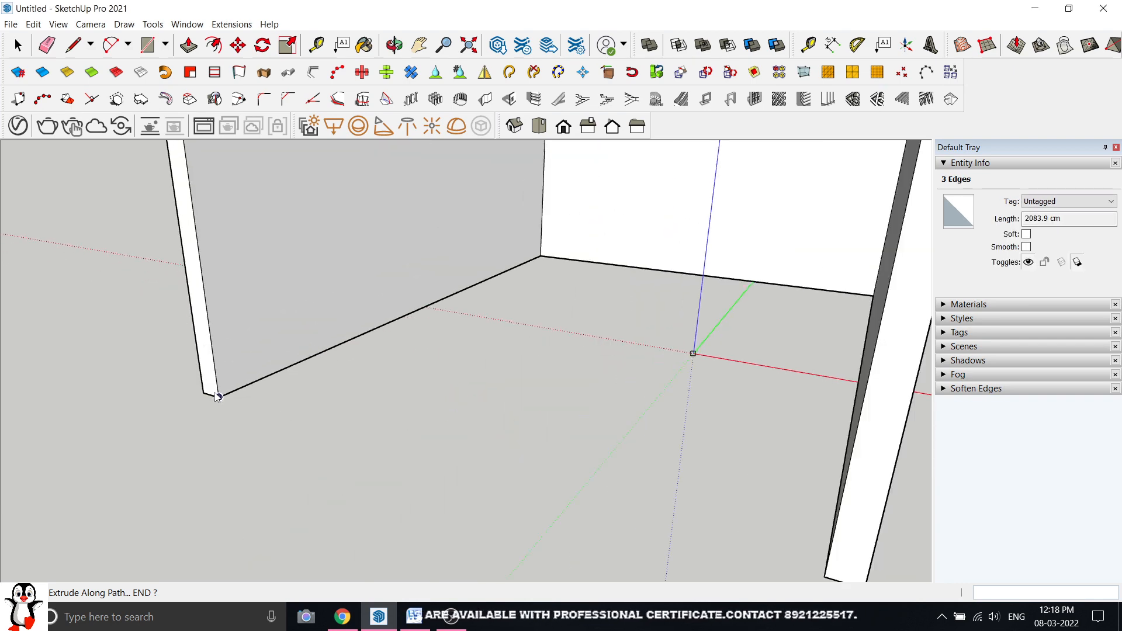
{"action": "key", "text": "ctrl+z"}
- Repeat the Central(Plan) extrusion 22 cm wide and 300 cm high, accepting the suggested start end, and undo it
{"action": "scroll", "coordinate": [222, 406], "scroll_direction": "up", "scroll_amount": 3}
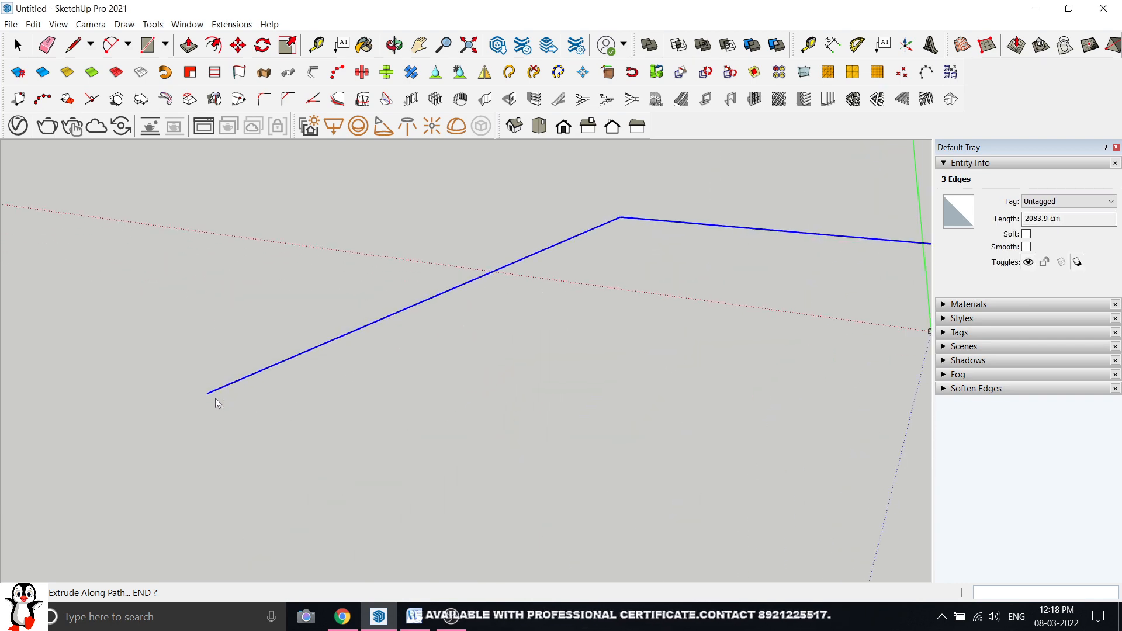
{"action": "left_click", "coordinate": [263, 77]}
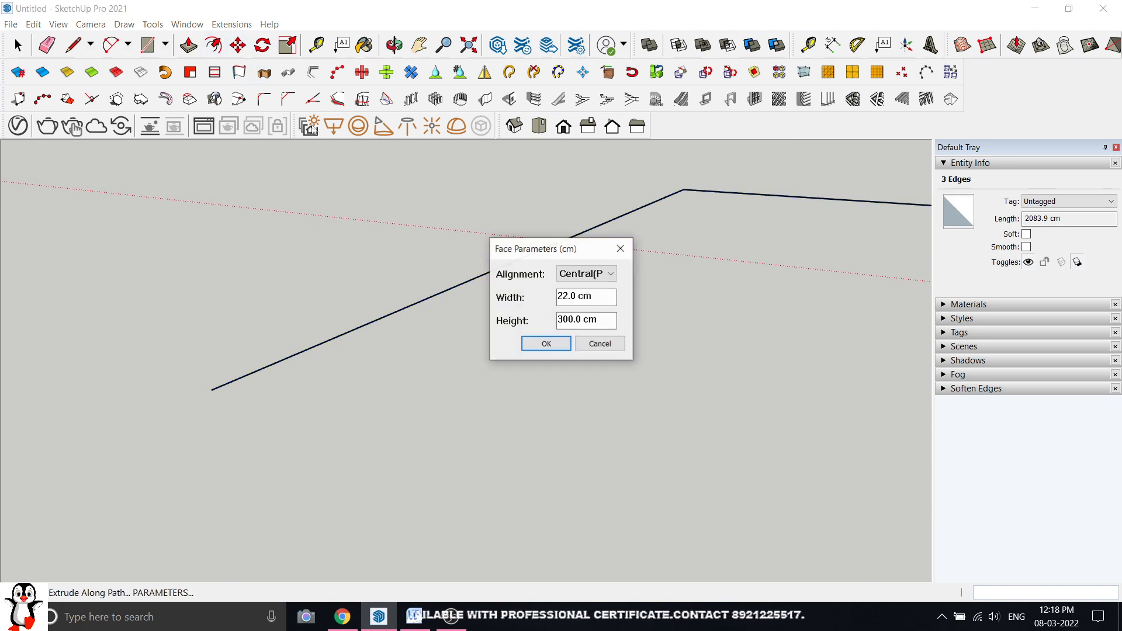
{"action": "left_click", "coordinate": [546, 343]}
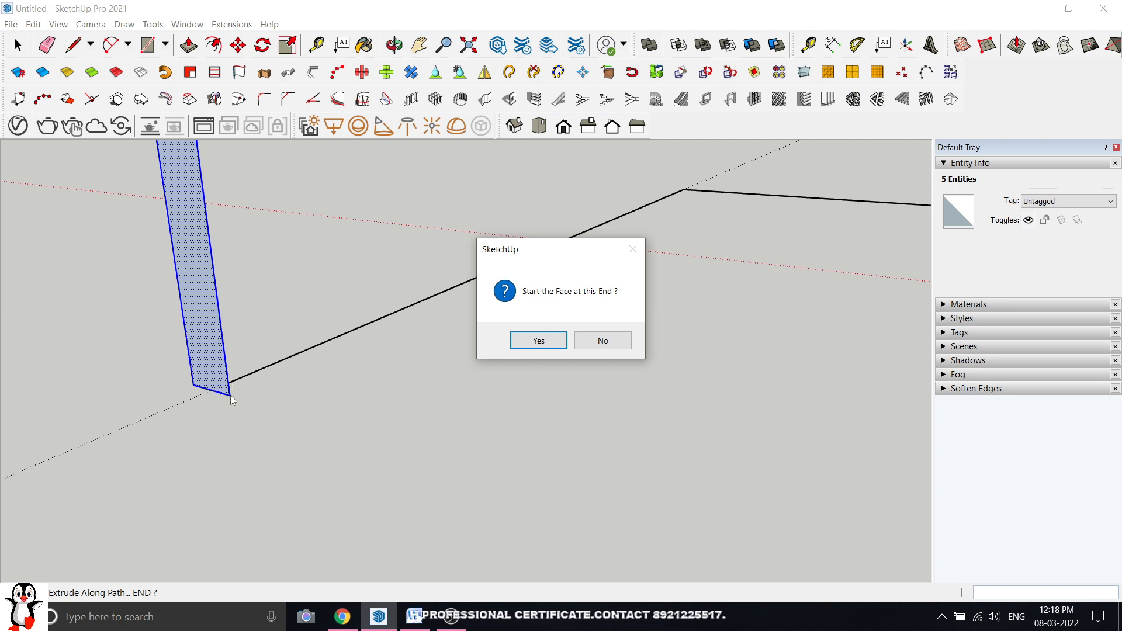
{"action": "left_click", "coordinate": [537, 340]}
{"action": "scroll", "coordinate": [372, 371], "scroll_direction": "down", "scroll_amount": 5}
{"action": "middle_click_drag", "start_coordinate": [367, 384], "coordinate": [449, 383]}
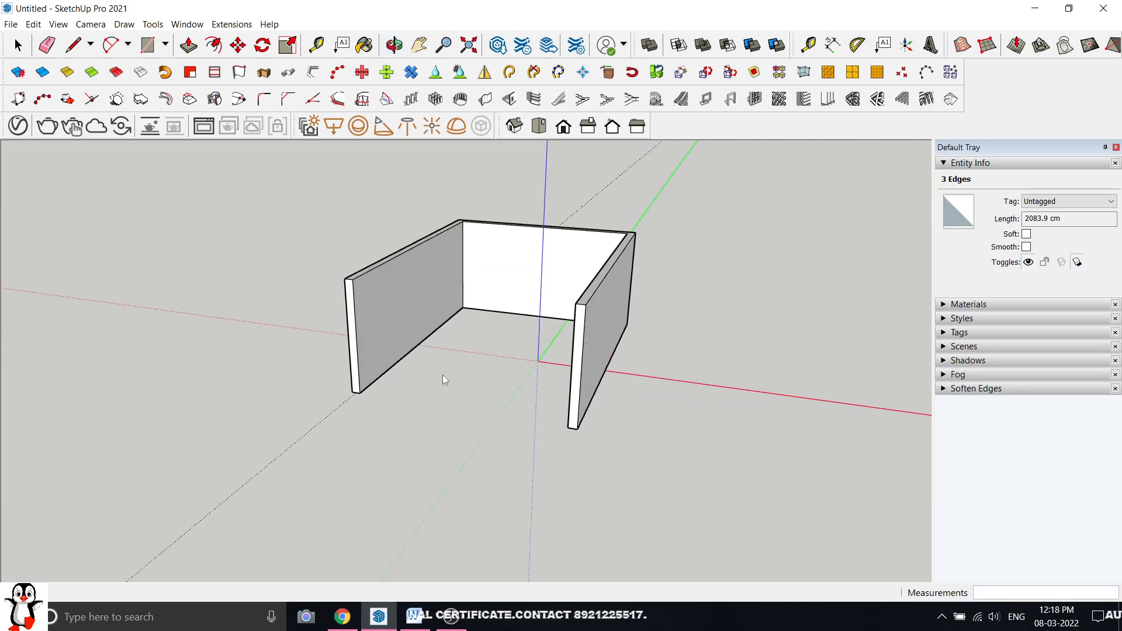
{"action": "key", "text": "ctrl+z"}
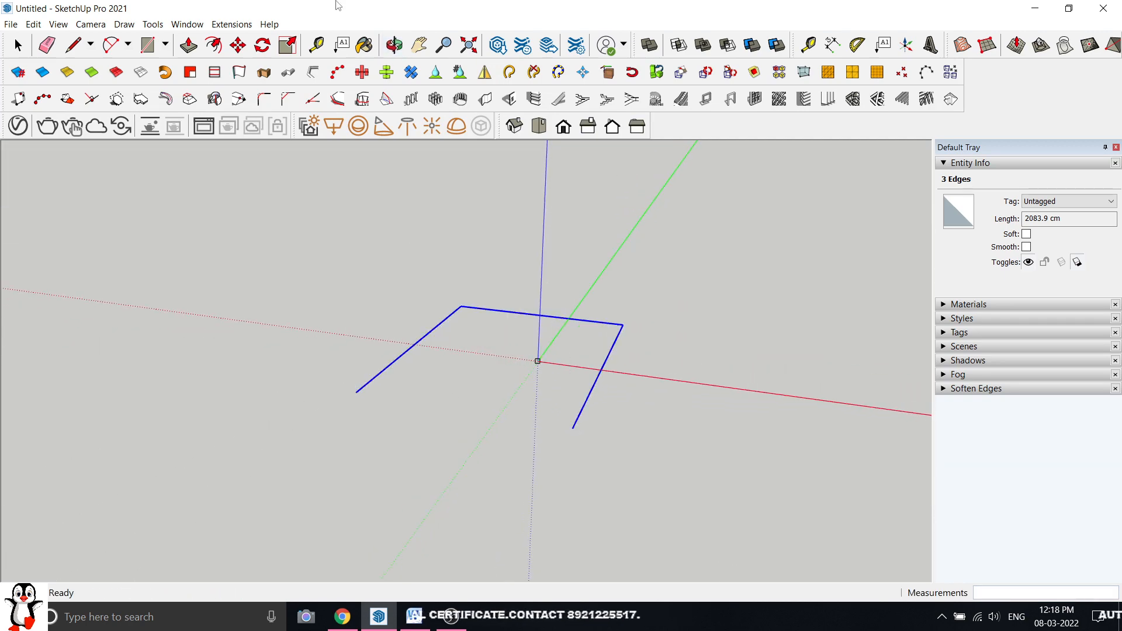
- Extrude the three-edge path into walls with Centroid alignment, 22 cm wide and 300 cm high, accepting the suggested start end
{"action": "left_click", "coordinate": [263, 71]}
{"action": "left_click", "coordinate": [587, 274]}
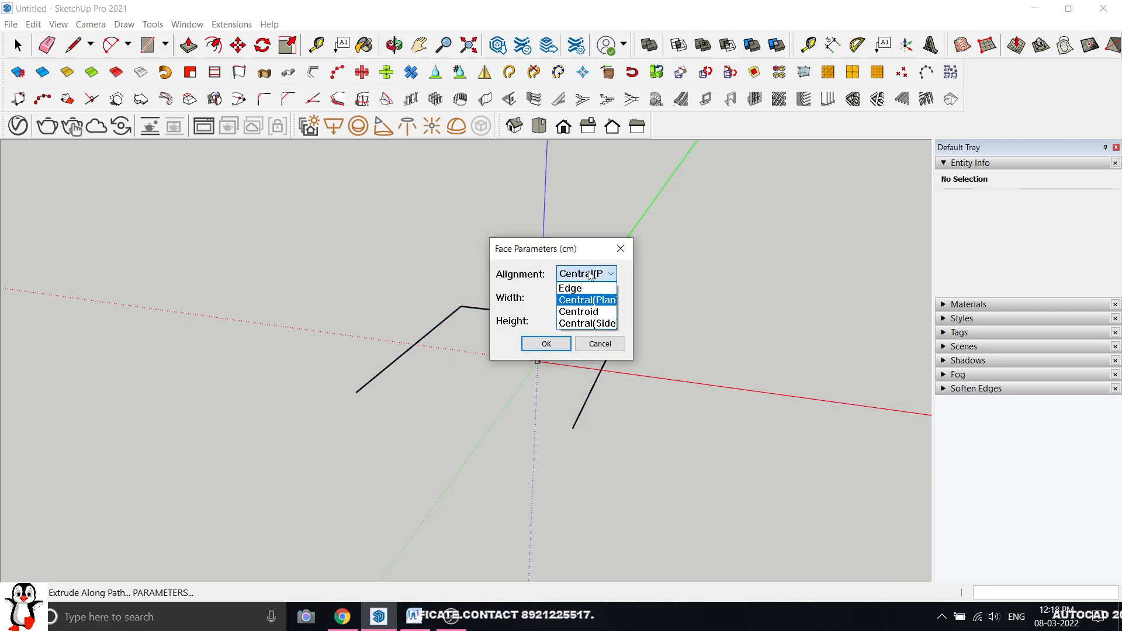
{"action": "left_click", "coordinate": [584, 312]}
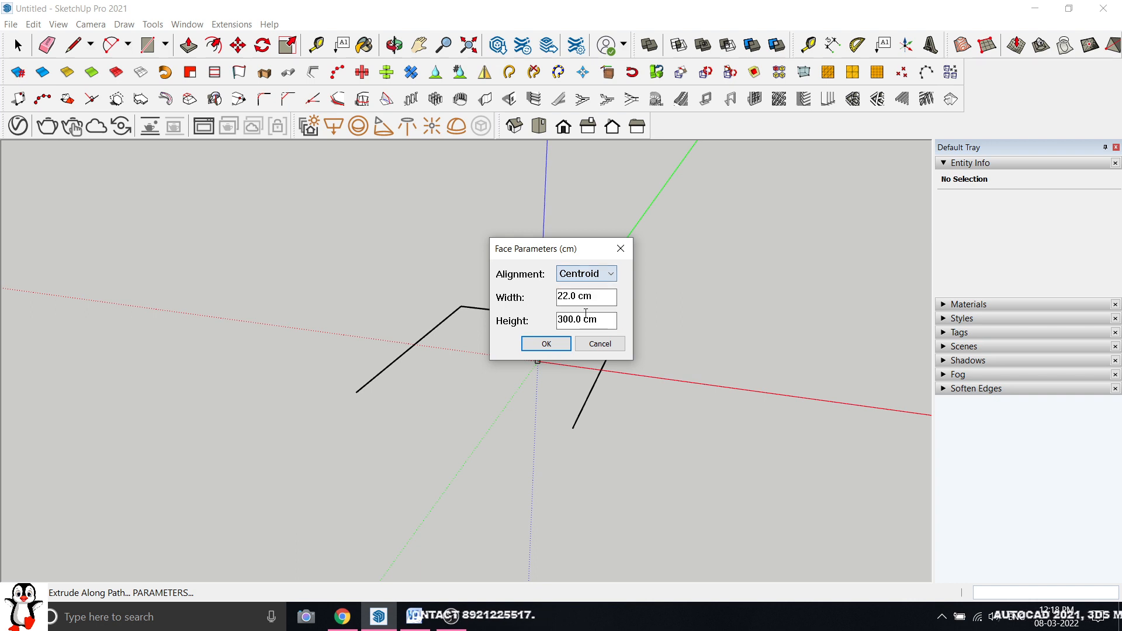
{"action": "left_click", "coordinate": [546, 343]}
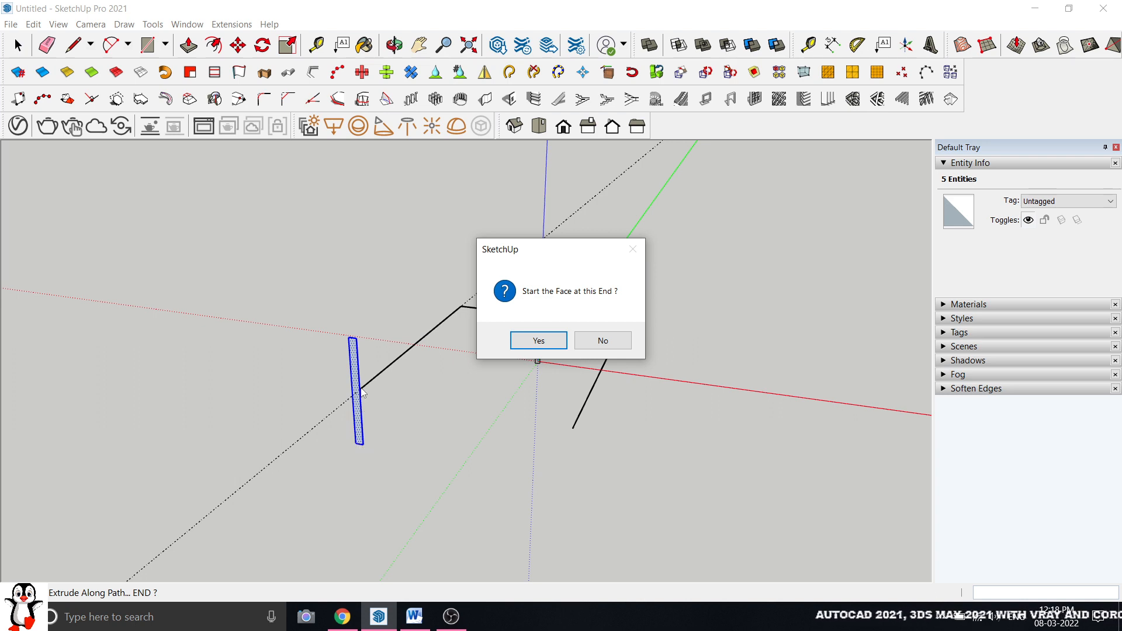
{"action": "left_click", "coordinate": [530, 344]}
{"action": "middle_click_drag", "start_coordinate": [544, 344], "coordinate": [366, 353]}
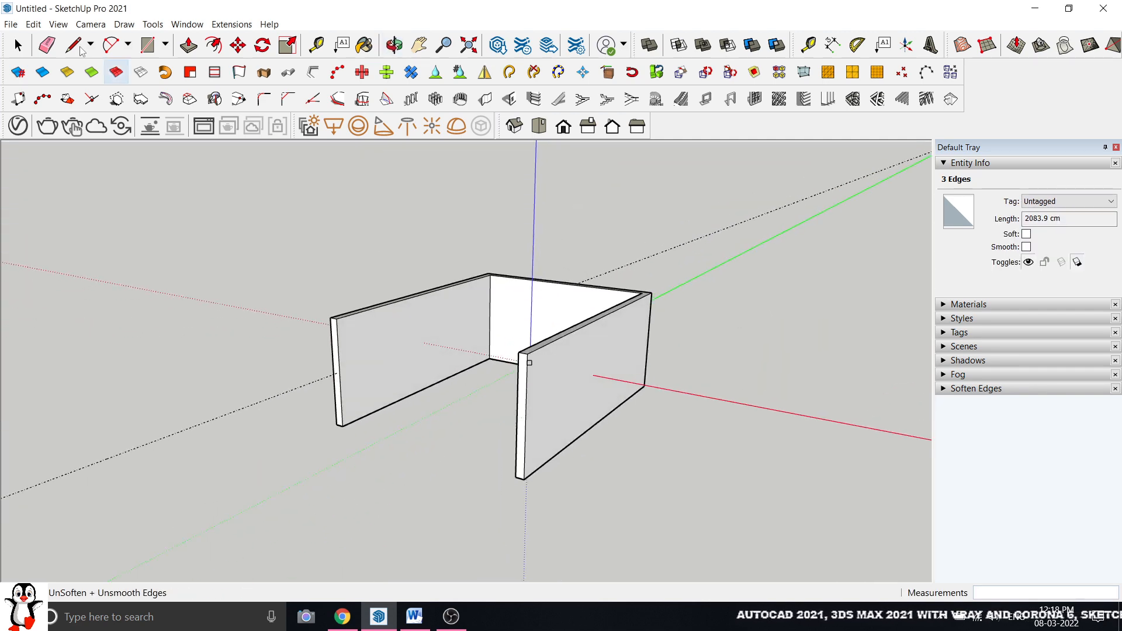
- Draw a floor face between the U-shaped walls, closing it across their open end
{"action": "left_click", "coordinate": [17, 45]}
{"action": "left_click", "coordinate": [147, 45]}
{"action": "middle_click_drag", "start_coordinate": [403, 433], "coordinate": [443, 468]}
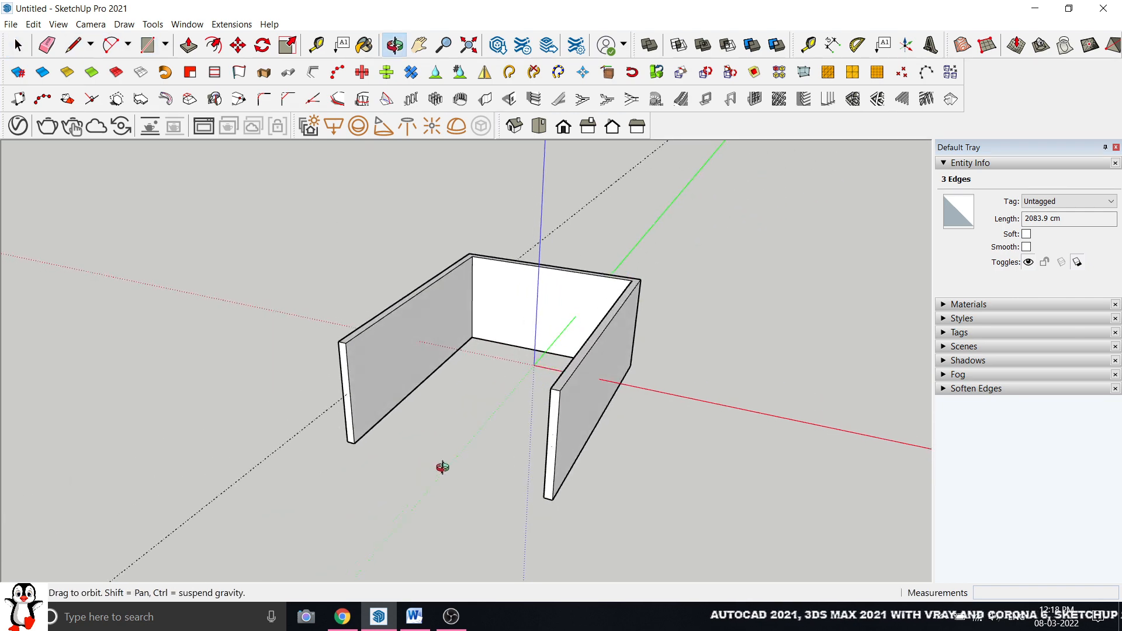
{"action": "left_click", "coordinate": [362, 437]}
{"action": "middle_click_drag", "start_coordinate": [362, 432], "coordinate": [500, 453]}
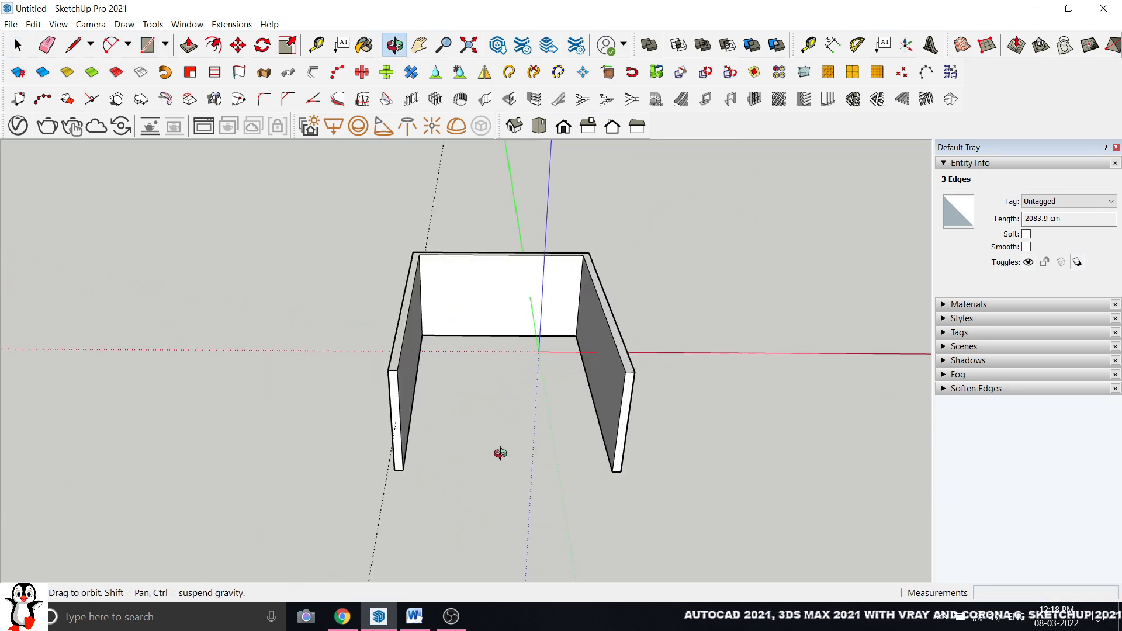
{"action": "left_click", "coordinate": [601, 471]}
{"action": "middle_click_drag", "start_coordinate": [590, 409], "coordinate": [484, 246]}
{"action": "key", "text": "space"}
{"action": "middle_click_drag", "start_coordinate": [370, 295], "coordinate": [443, 296]}
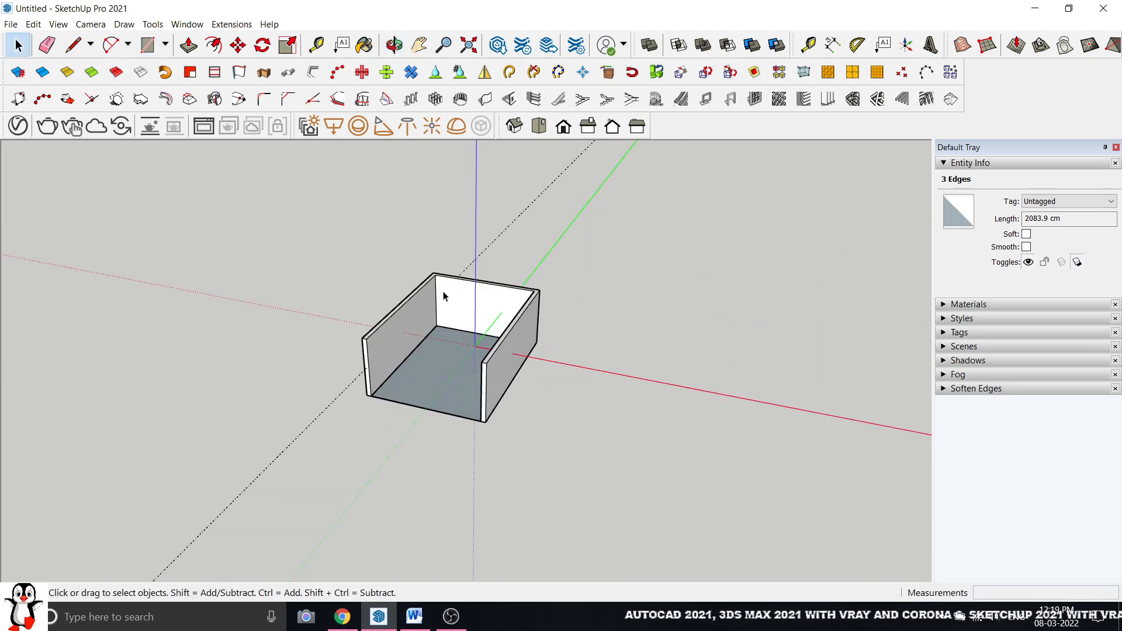
- In top view, draw a rectangle about 1162 by 1444 cm beside the walled room
{"action": "left_click", "coordinate": [538, 126]}
{"action": "left_click", "coordinate": [148, 44]}
{"action": "scroll", "coordinate": [46, 188], "scroll_direction": "down", "scroll_amount": 4}
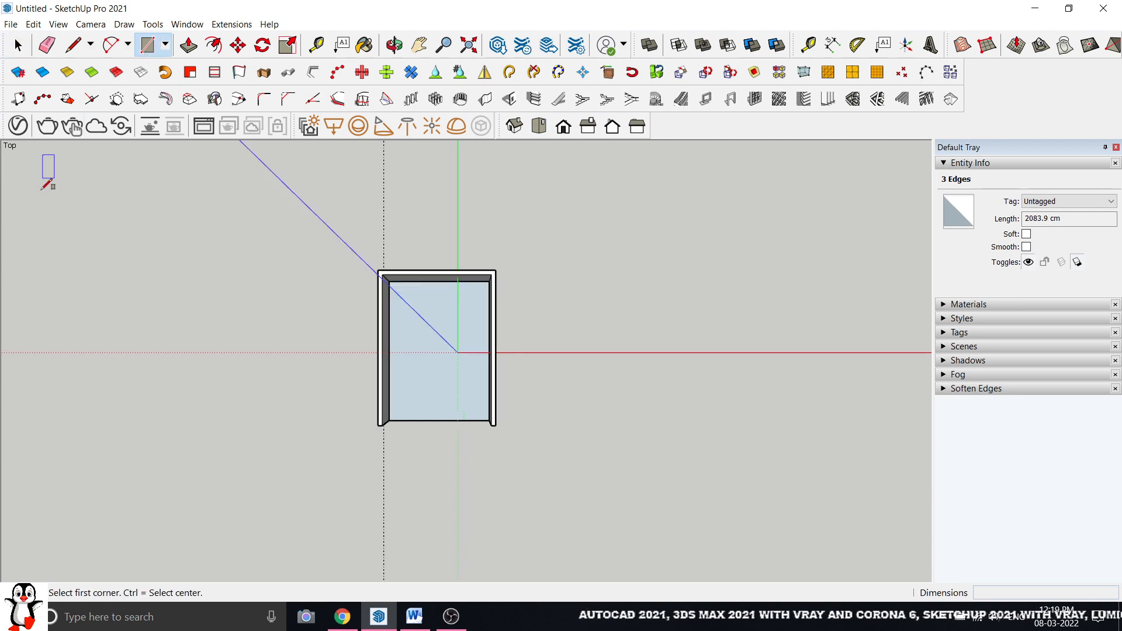
{"action": "scroll", "coordinate": [558, 249], "scroll_direction": "up", "scroll_amount": 3}
{"action": "left_click", "coordinate": [428, 208]}
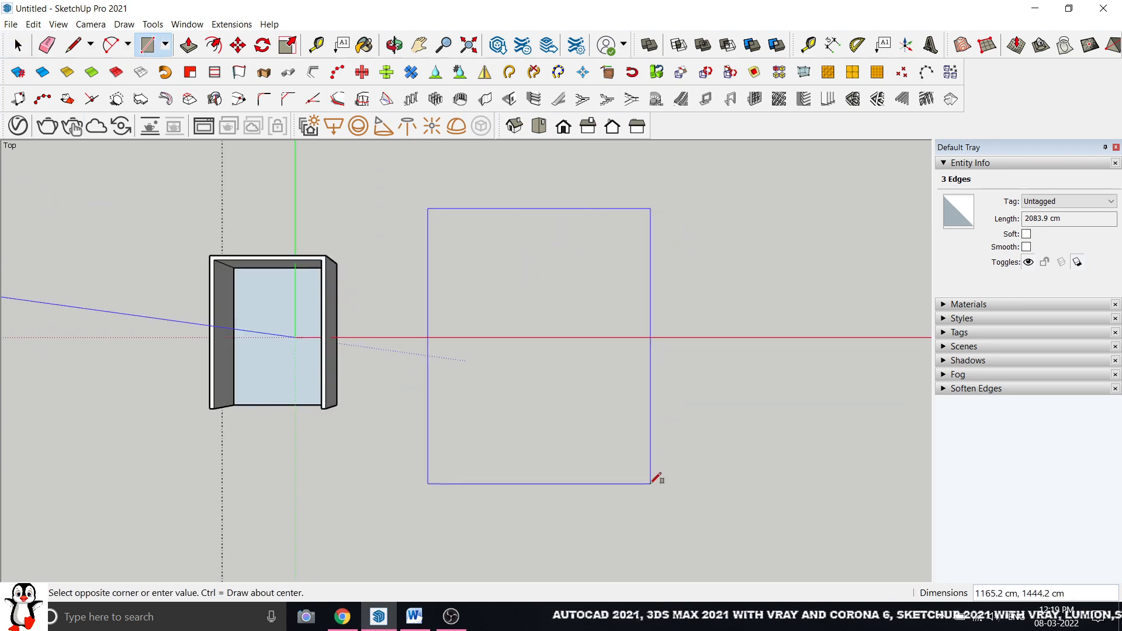
{"action": "left_click", "coordinate": [649, 484]}
{"action": "left_click", "coordinate": [18, 45]}
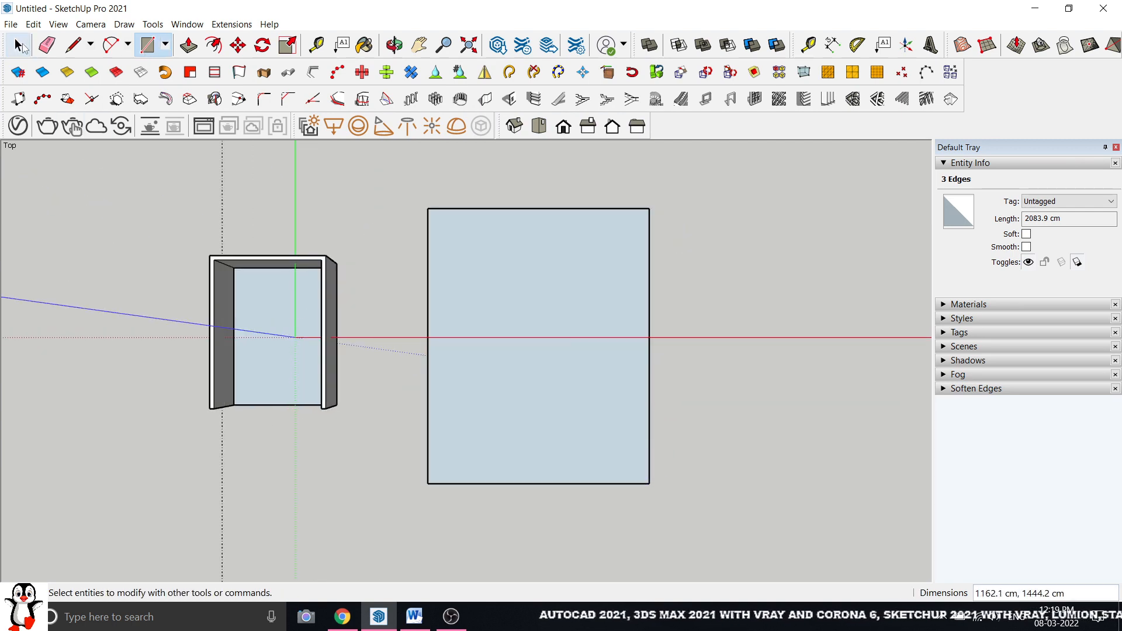
{"action": "left_click", "coordinate": [214, 45]}
{"action": "scroll", "coordinate": [520, 214], "scroll_direction": "up", "scroll_amount": 3}
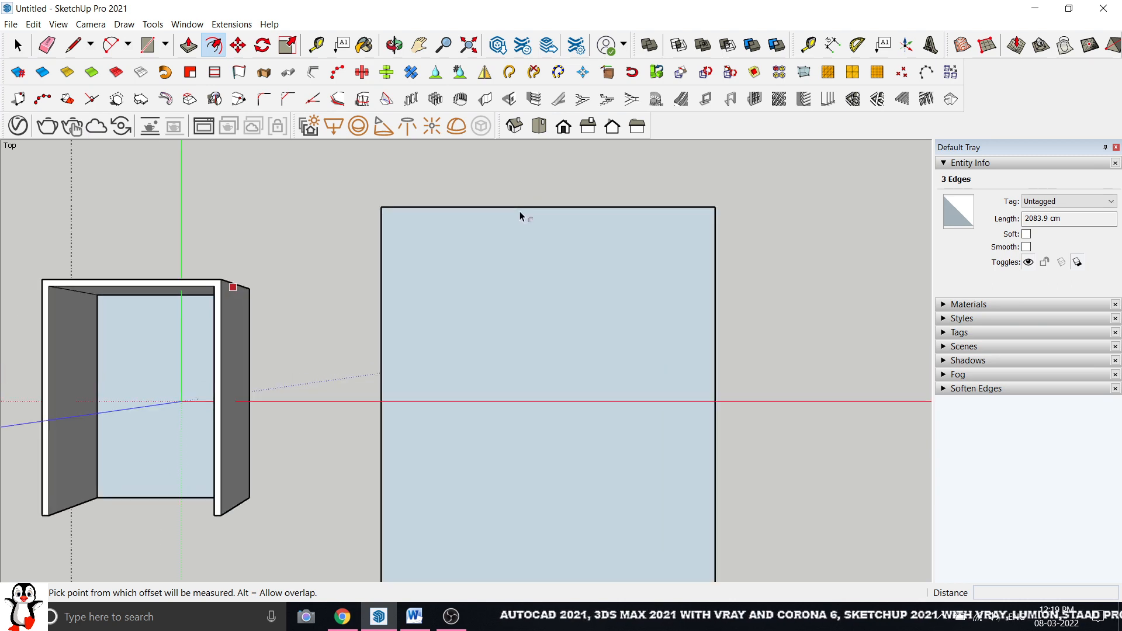
{"action": "left_click", "coordinate": [513, 225]}
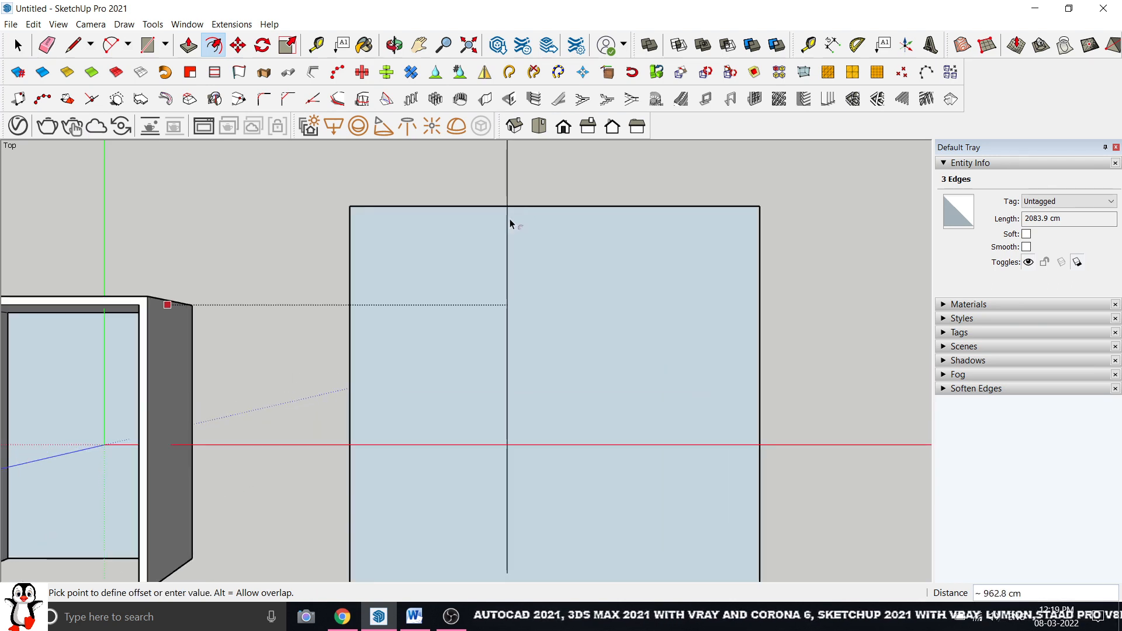
{"action": "key", "text": "Escape"}
{"action": "left_click", "coordinate": [17, 47]}
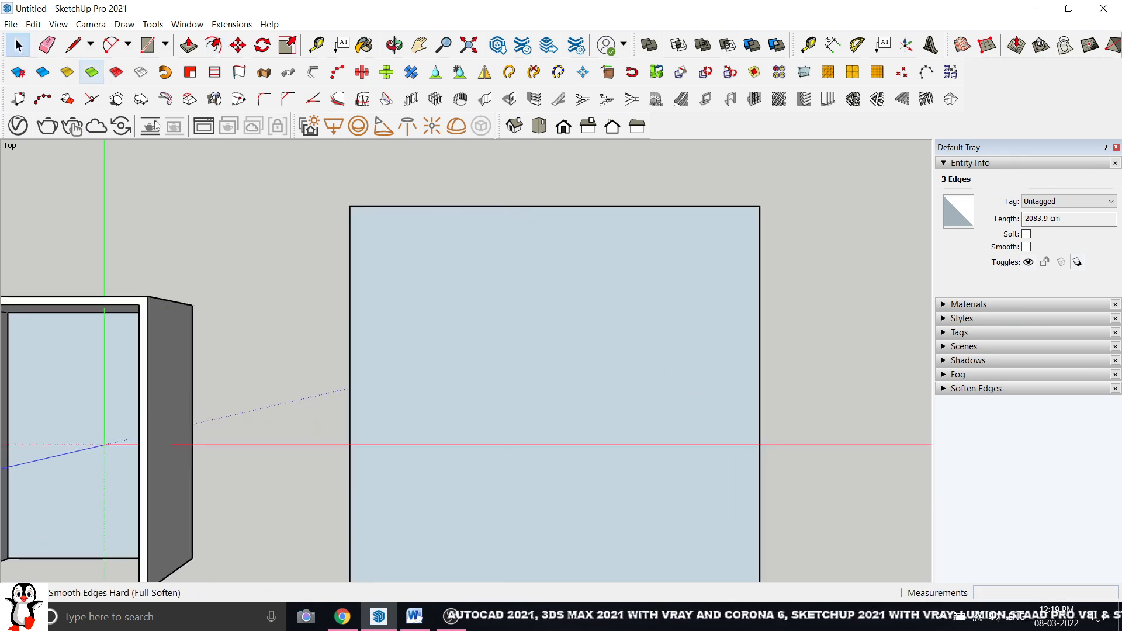
- Clear the selection and offset the new rectangle's outline inward by about 61 cm
{"action": "left_click", "coordinate": [465, 182]}
{"action": "left_click", "coordinate": [214, 45]}
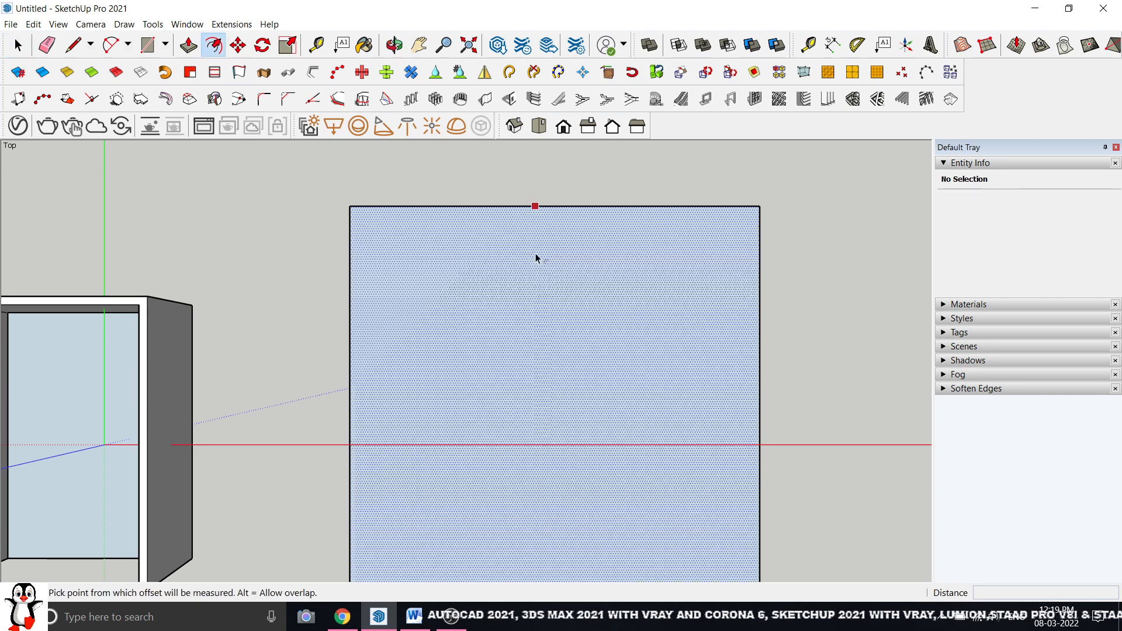
{"action": "left_click", "coordinate": [517, 228]}
{"action": "left_click", "coordinate": [514, 228]}
{"action": "key", "text": "space"}
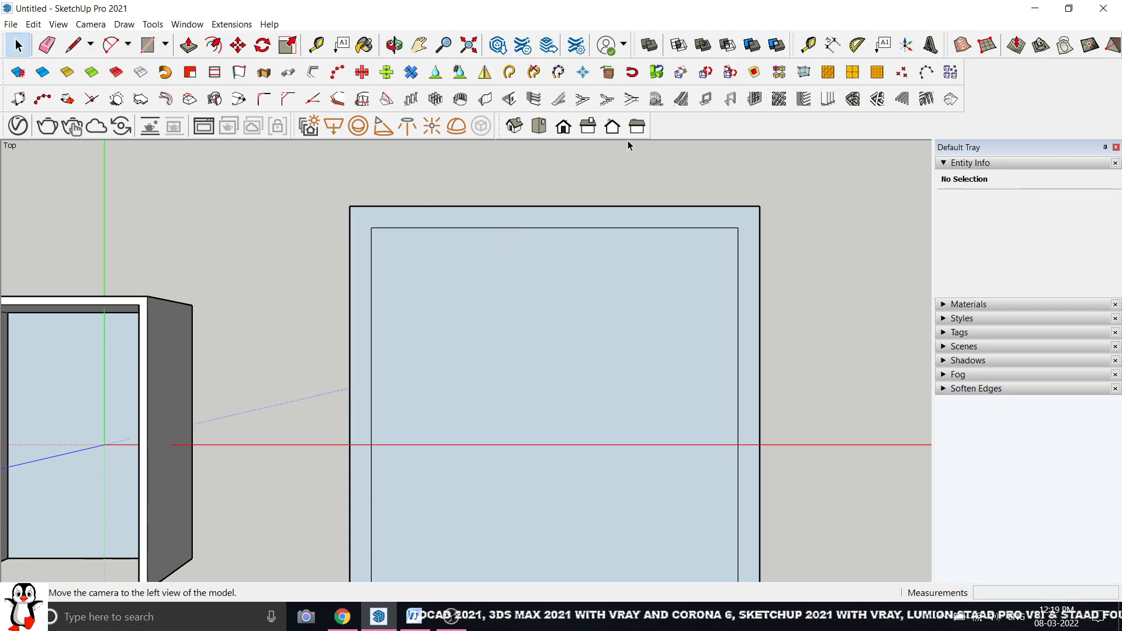
{"action": "left_click", "coordinate": [514, 125]}
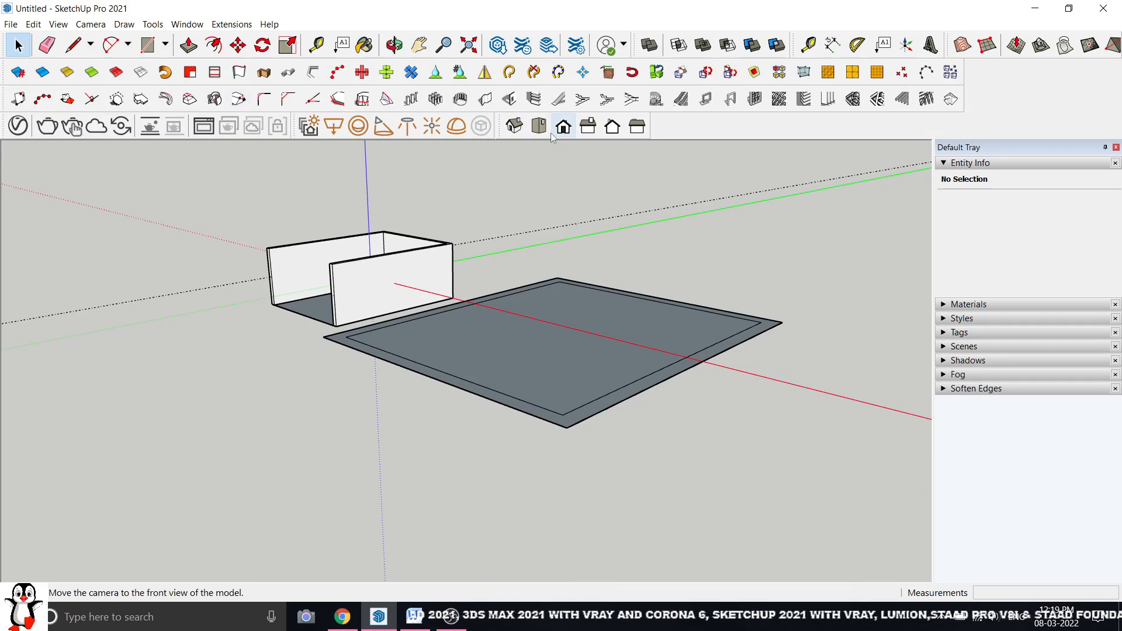
{"action": "left_click", "coordinate": [189, 45]}
{"action": "left_click", "coordinate": [626, 391]}
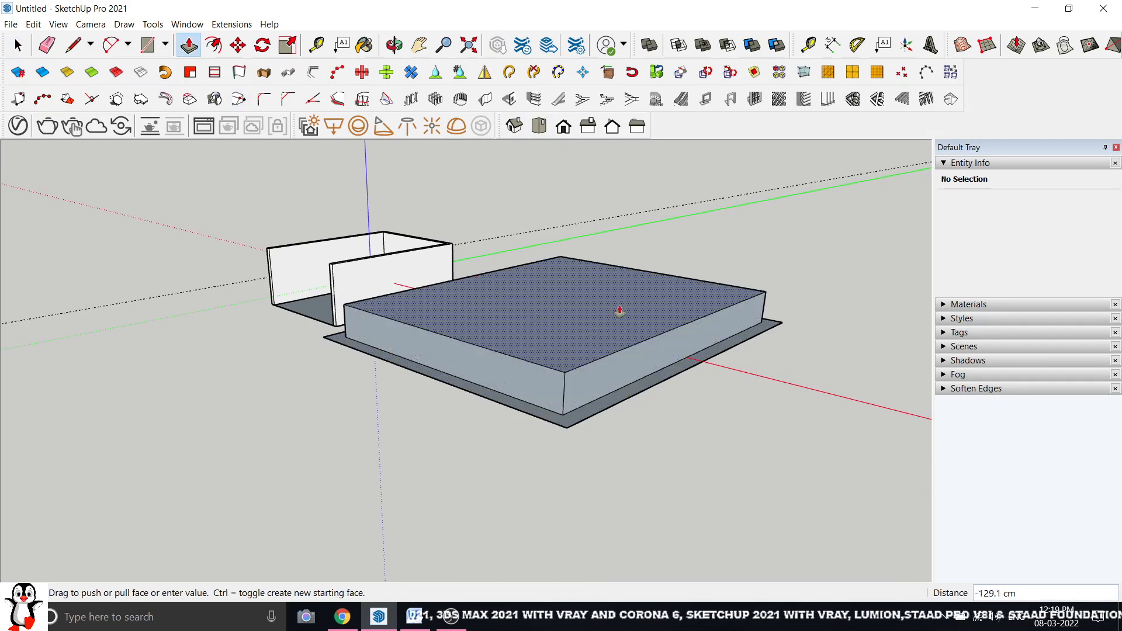
{"action": "key", "text": "Escape"}
{"action": "left_click", "coordinate": [619, 400]}
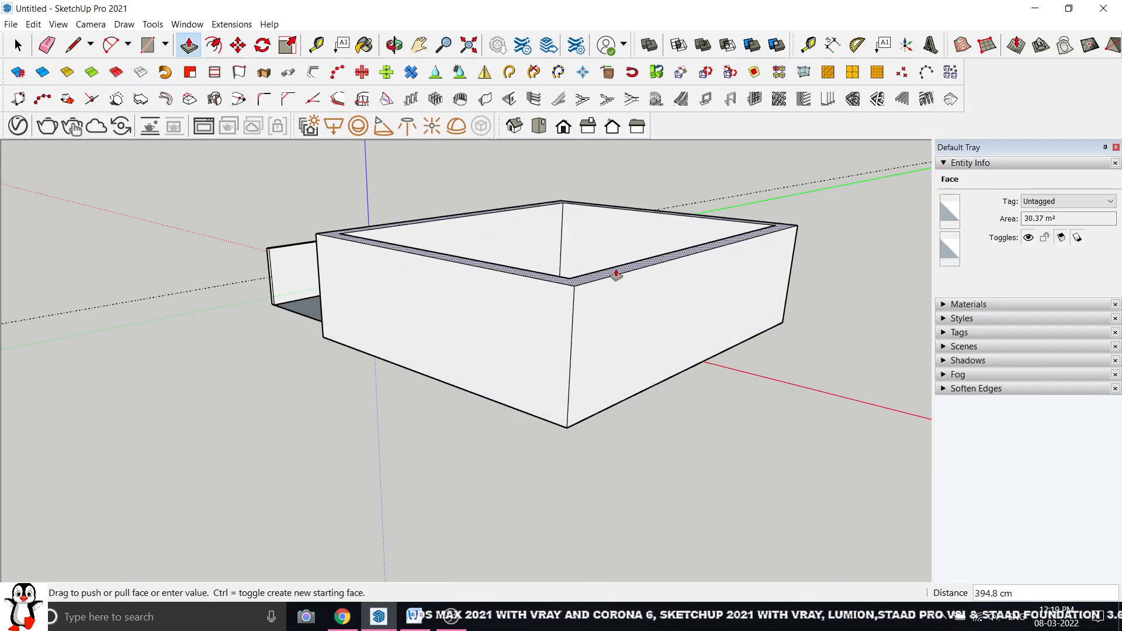
{"action": "key", "text": "Escape"}
- Draw two short lines from the inner outline's front corners to the rectangle's outer front edge
{"action": "middle_click_drag", "start_coordinate": [615, 275], "coordinate": [571, 438]}
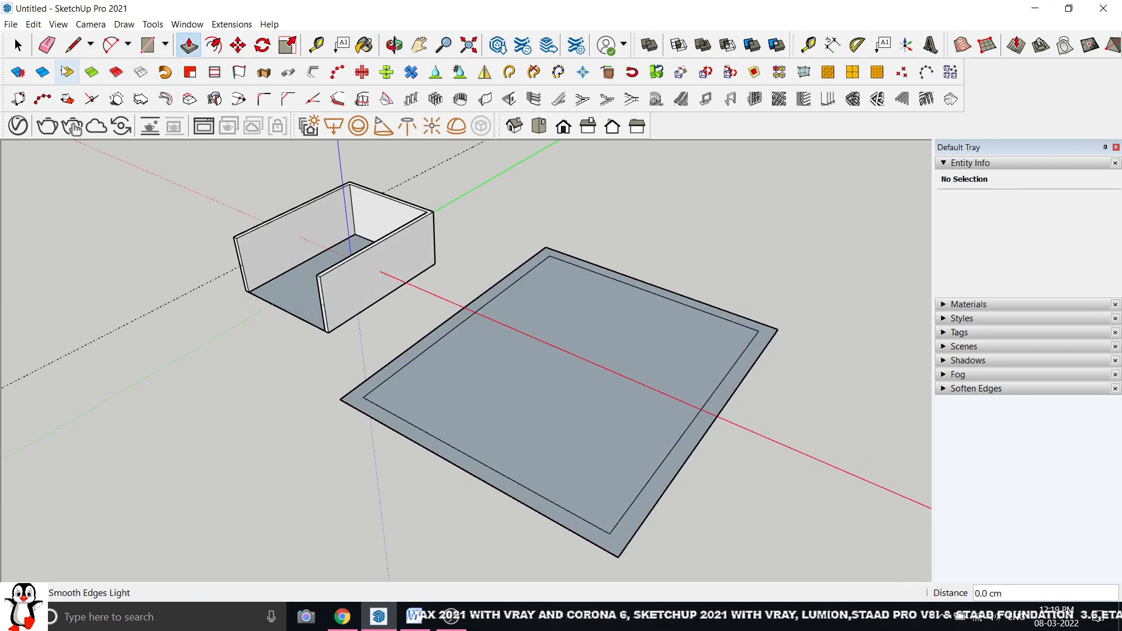
{"action": "left_click", "coordinate": [73, 45]}
{"action": "left_click", "coordinate": [363, 396]}
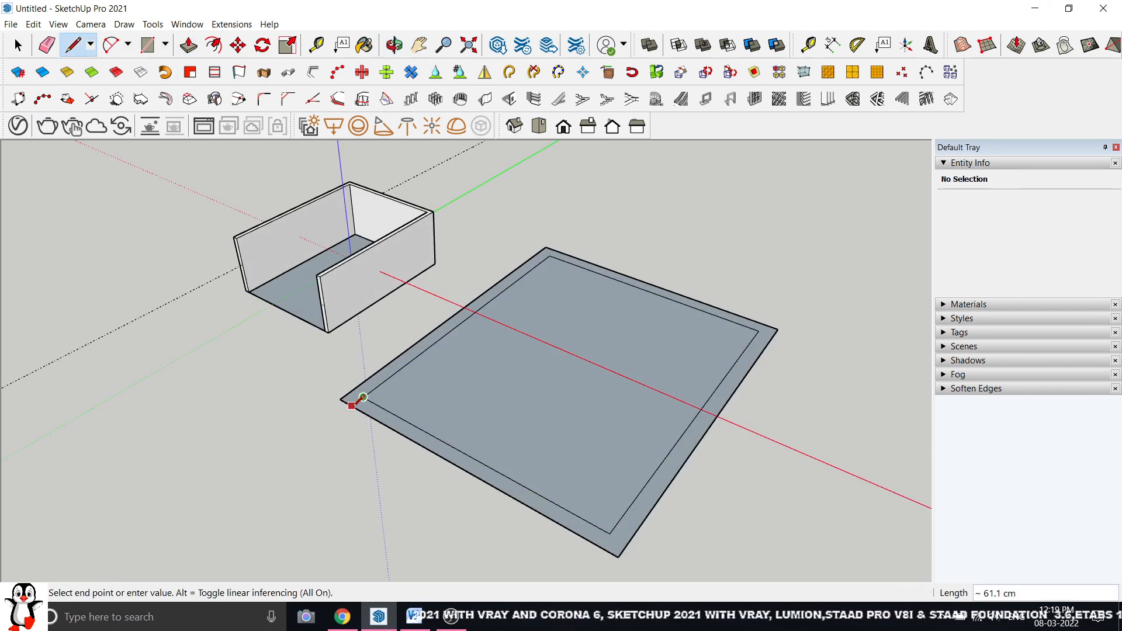
{"action": "left_click", "coordinate": [353, 404]}
{"action": "left_click", "coordinate": [609, 532]}
{"action": "left_click", "coordinate": [602, 546]}
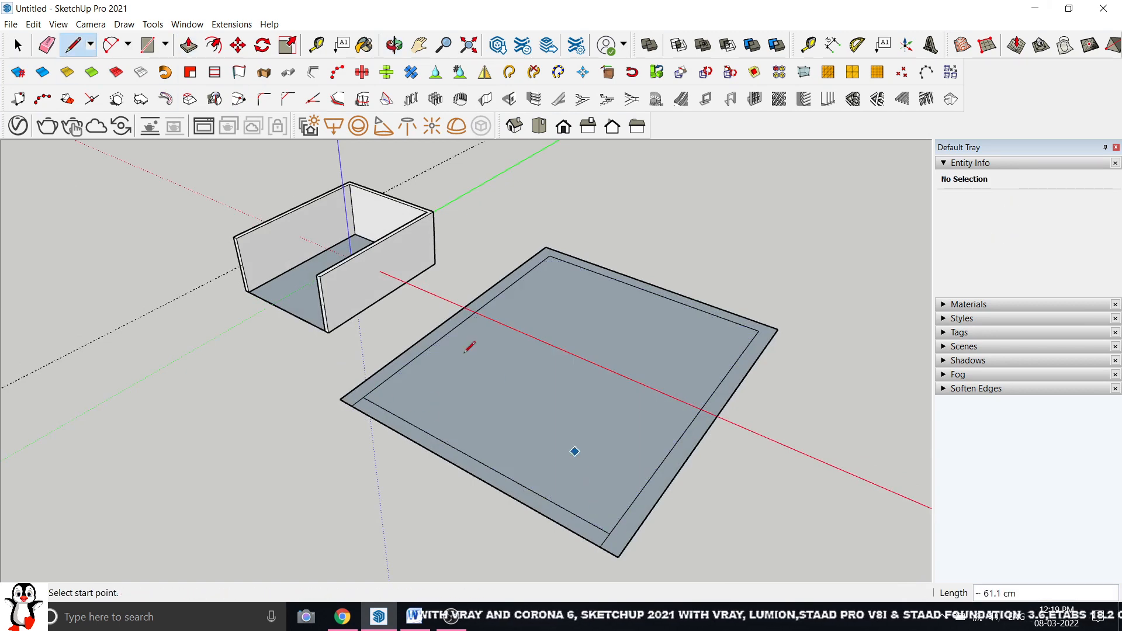
- Delete the inner outline's front edge so the border strip forms a U shape
{"action": "left_click", "coordinate": [17, 45]}
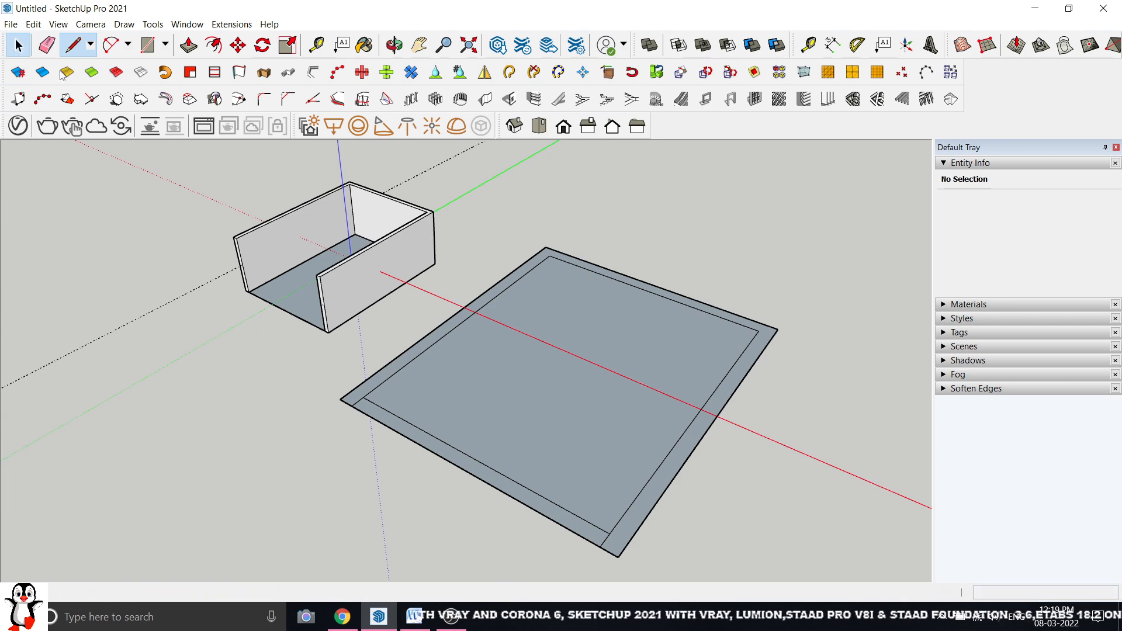
{"action": "left_click", "coordinate": [476, 463]}
{"action": "key", "text": "Delete"}
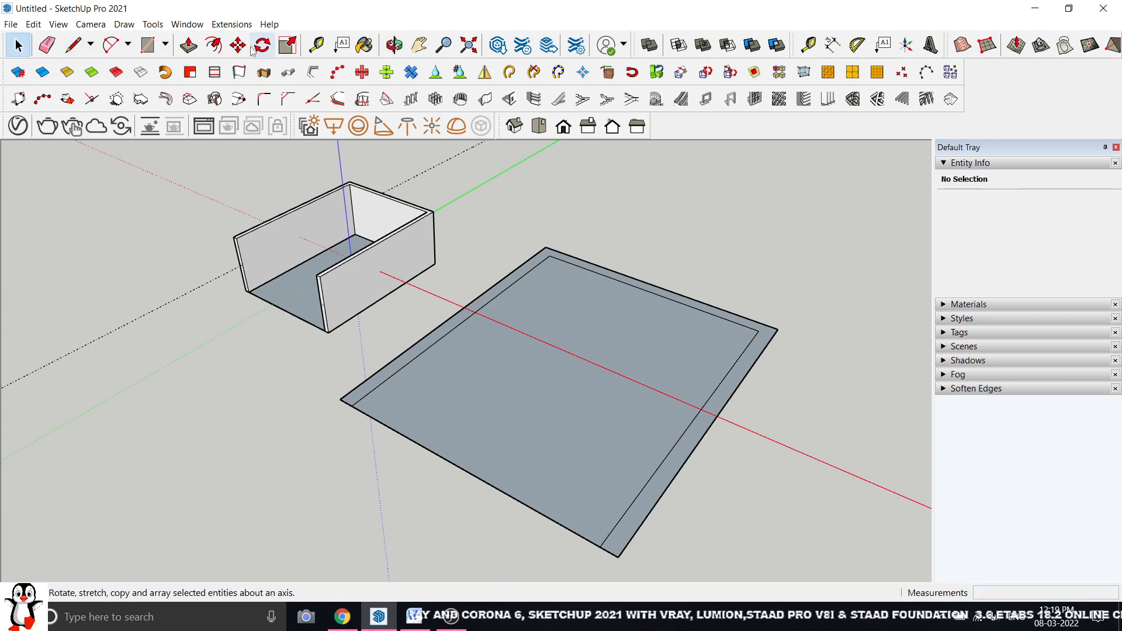
- Push/Pull the U-shaped border strip upward about 562 cm to form walls around the rectangular floor
{"action": "left_click", "coordinate": [189, 45]}
{"action": "left_click", "coordinate": [462, 315]}
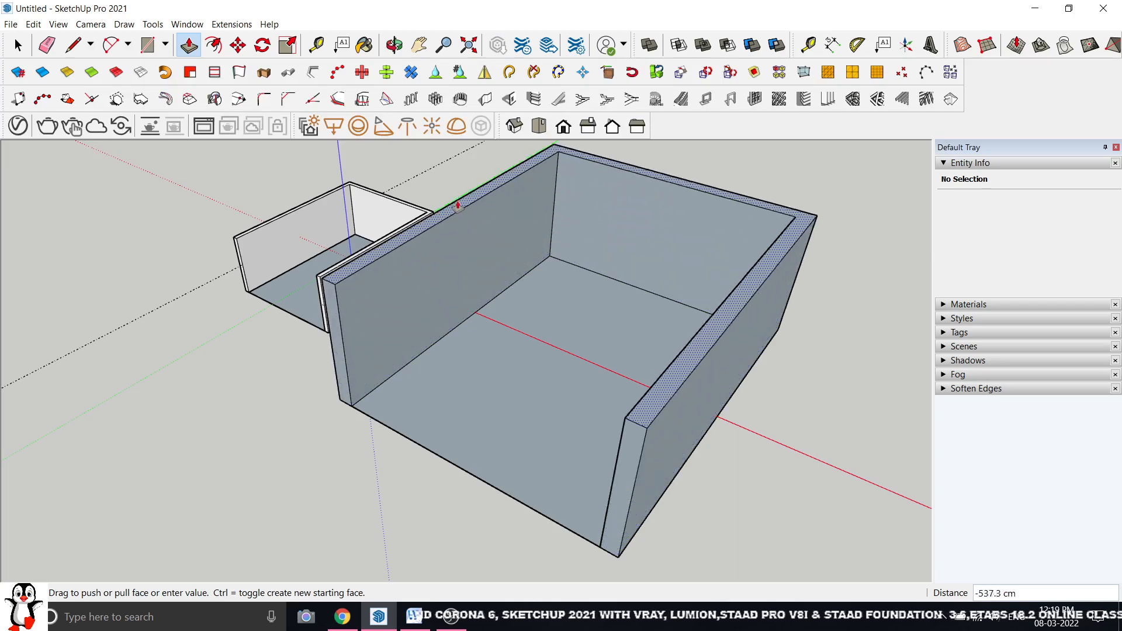
{"action": "left_click", "coordinate": [458, 204]}
{"action": "middle_click_drag", "start_coordinate": [268, 328], "coordinate": [604, 258]}
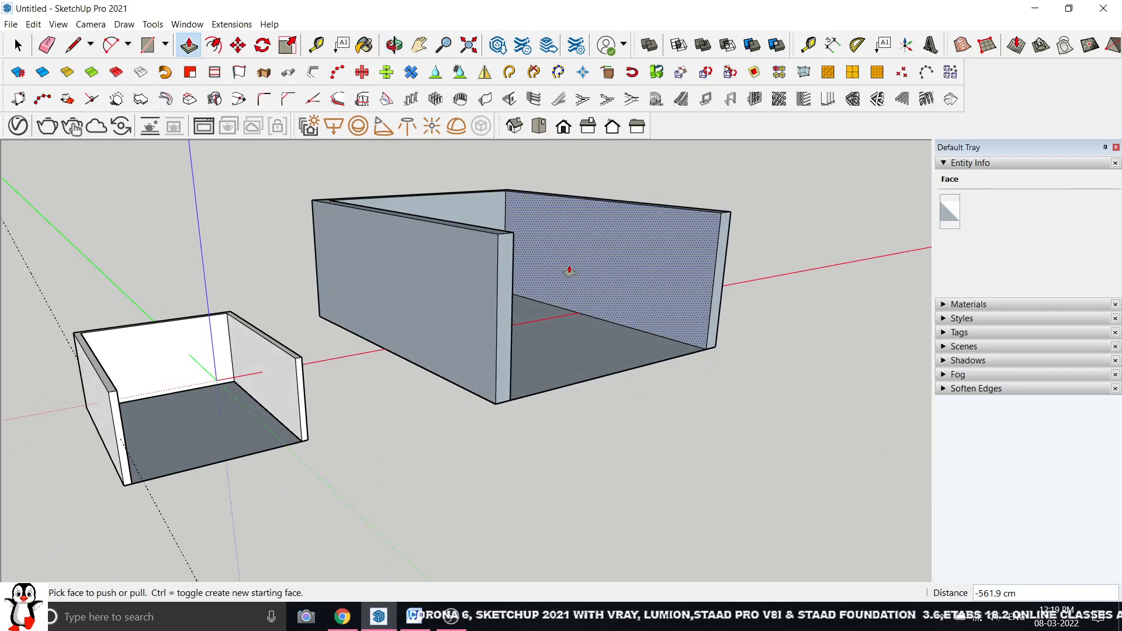
{"action": "middle_click_drag", "start_coordinate": [343, 398], "coordinate": [163, 391]}
{"action": "scroll", "coordinate": [163, 391], "scroll_direction": "up", "scroll_amount": 1}
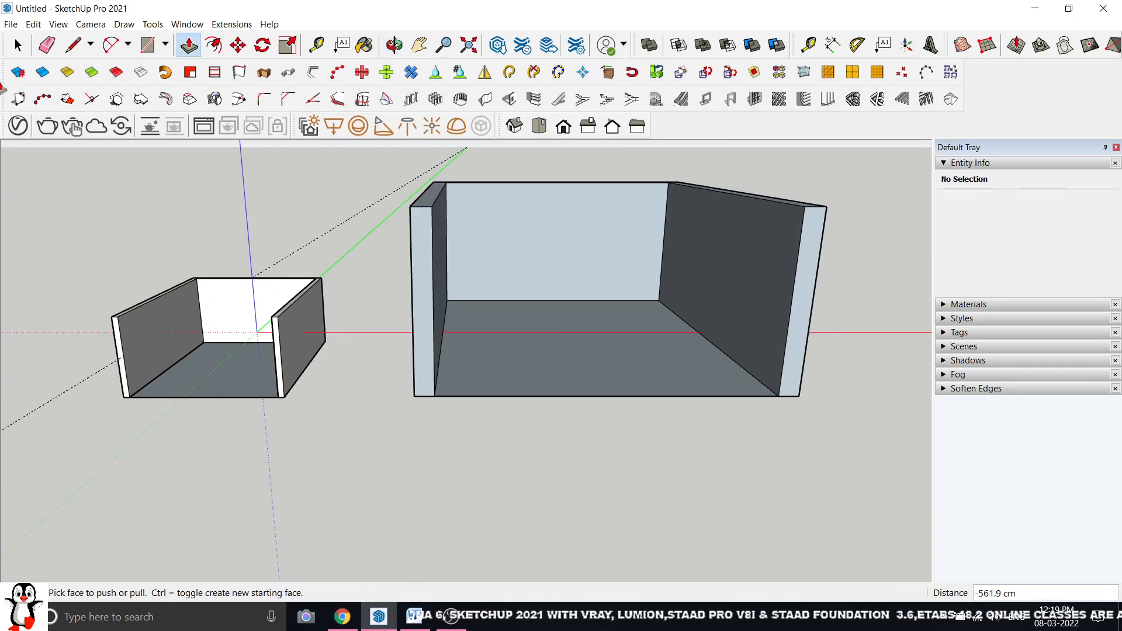
{"action": "key", "text": "space"}
- Select both walled rooms together and delete them
{"action": "scroll", "coordinate": [368, 418], "scroll_direction": "down", "scroll_amount": 2}
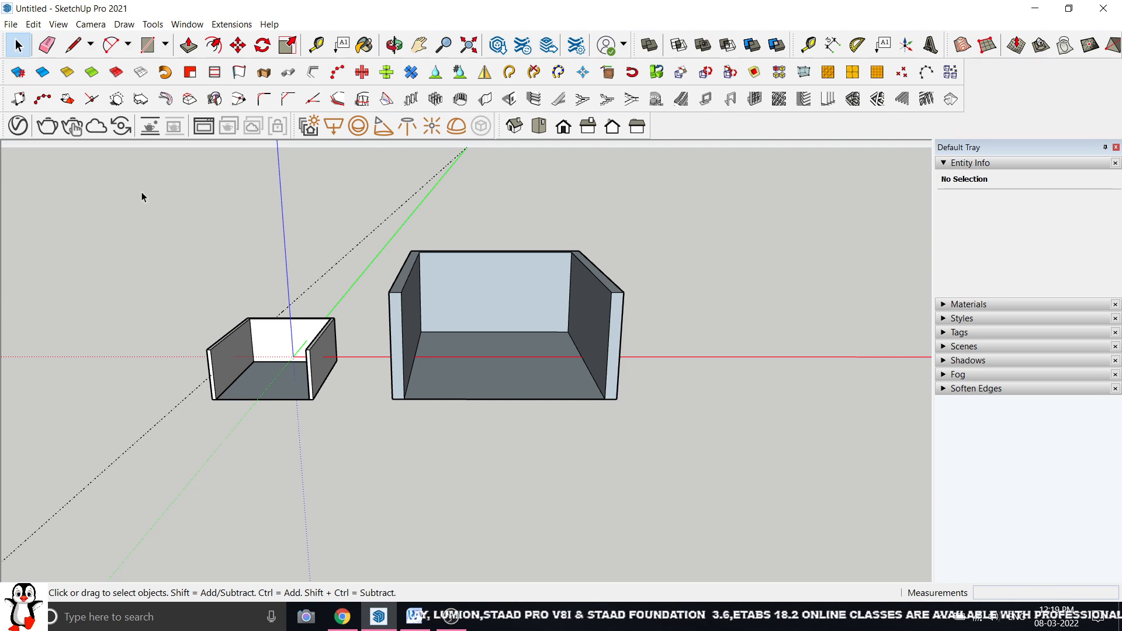
{"action": "left_click_drag", "start_coordinate": [142, 191], "coordinate": [780, 553]}
{"action": "key", "text": "Delete"}
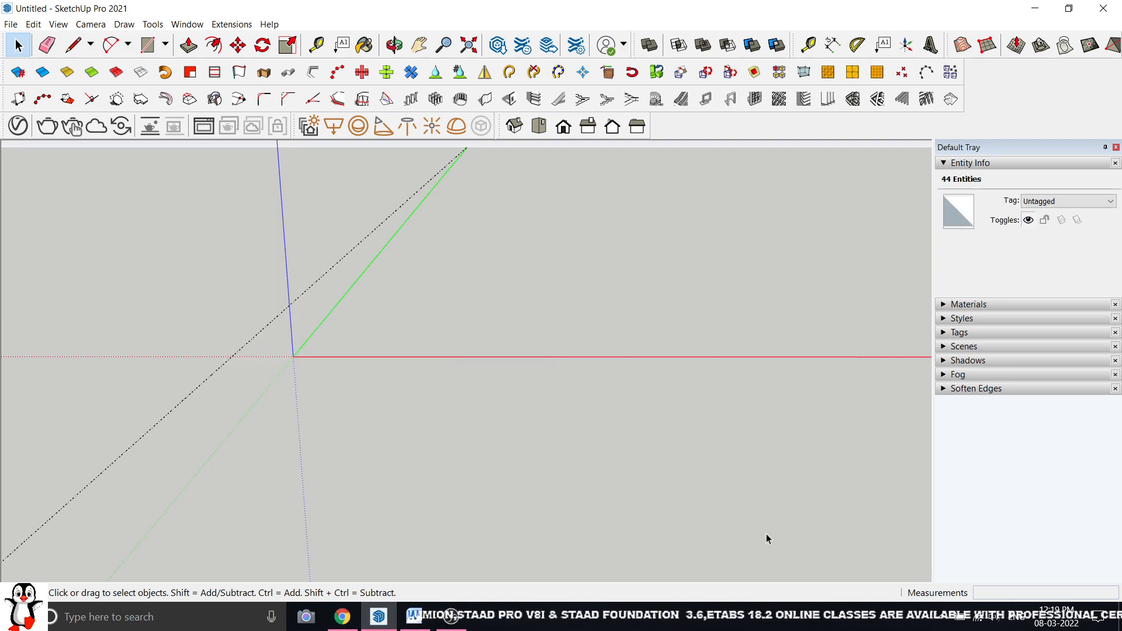